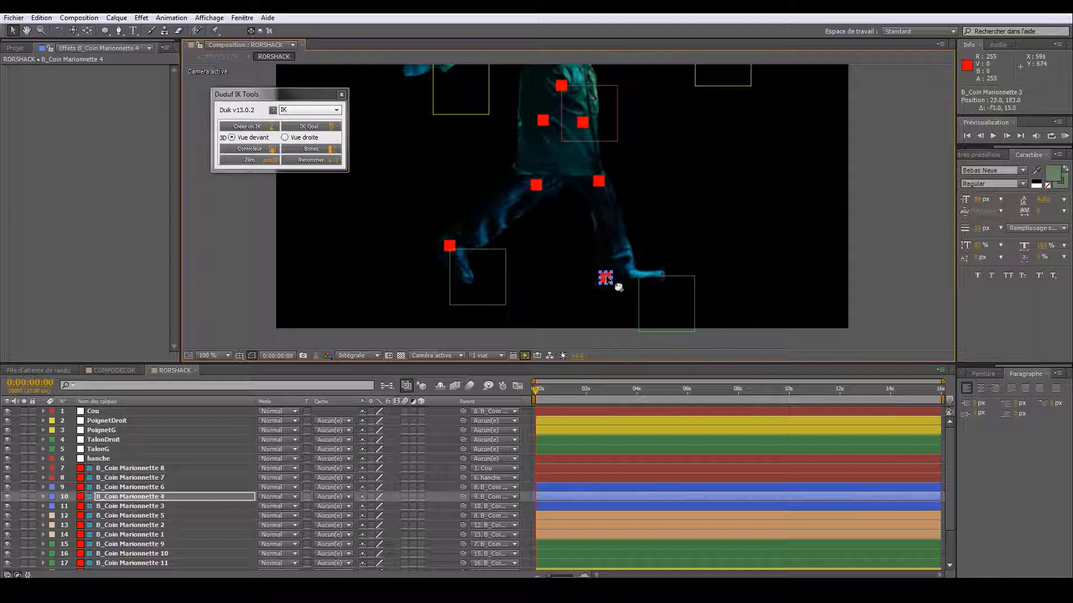
- Undo the accidental scaling of the front knee bone B_Coin Marionnette 4 and nudge the bone a few pixels to the right
left_click_drag(603, 182, 605, 181)
key("ctrl+z")
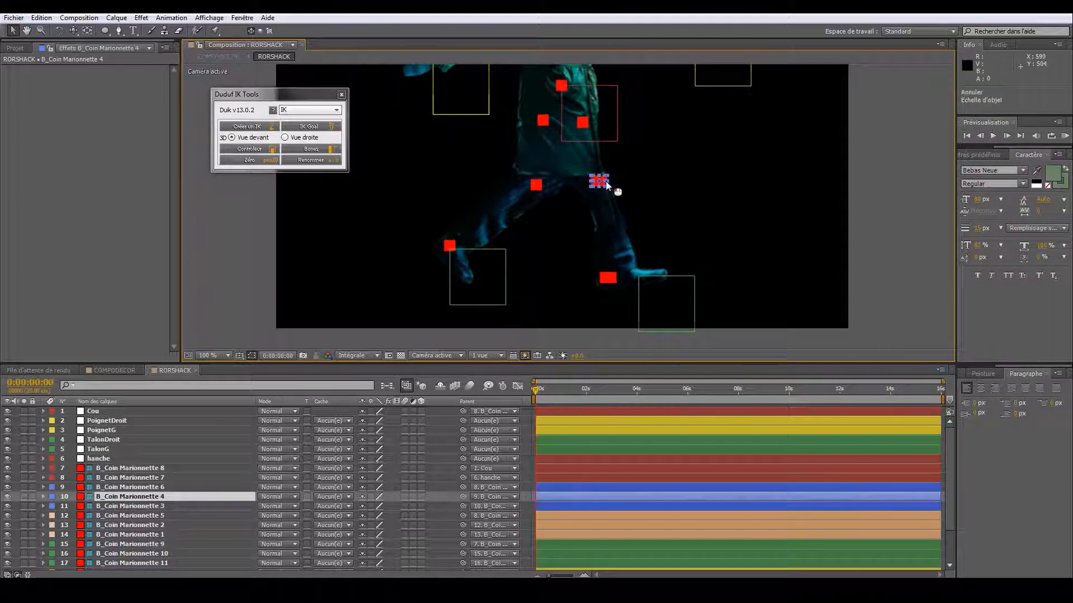
key("Right")
key("Right")
key("Right")
key("Right")
key("Right")
key("Right")
key("Right")
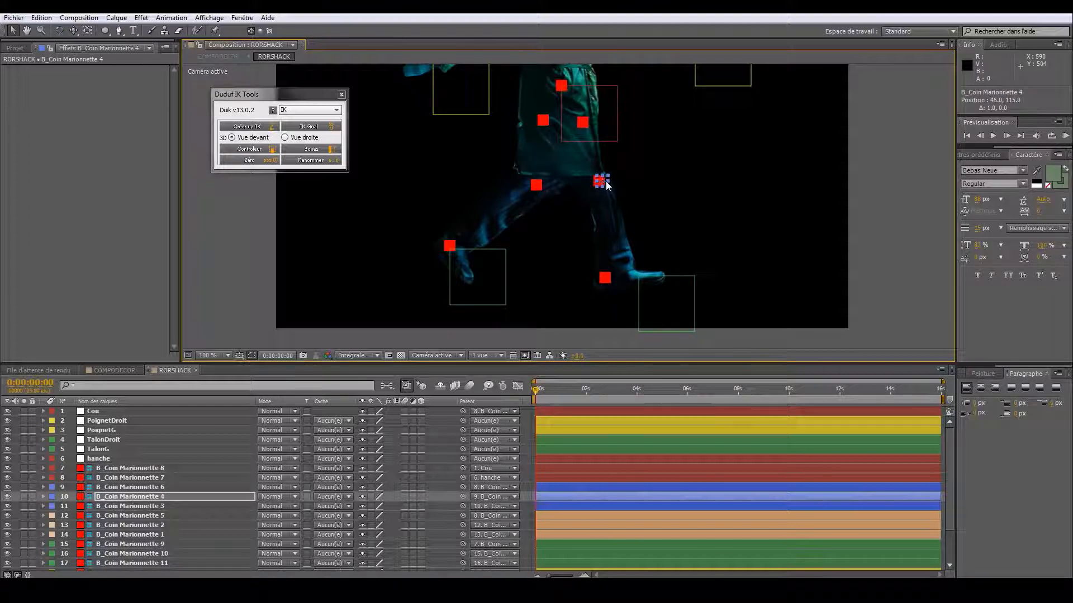
- Shift the front ankle bone B_Coin Marionnette 3 slightly left and align the TalonDroit controller with it at about 575, 674
left_click_drag(608, 278, 596, 277)
left_click(674, 309)
left_click_drag(674, 311, 637, 312)
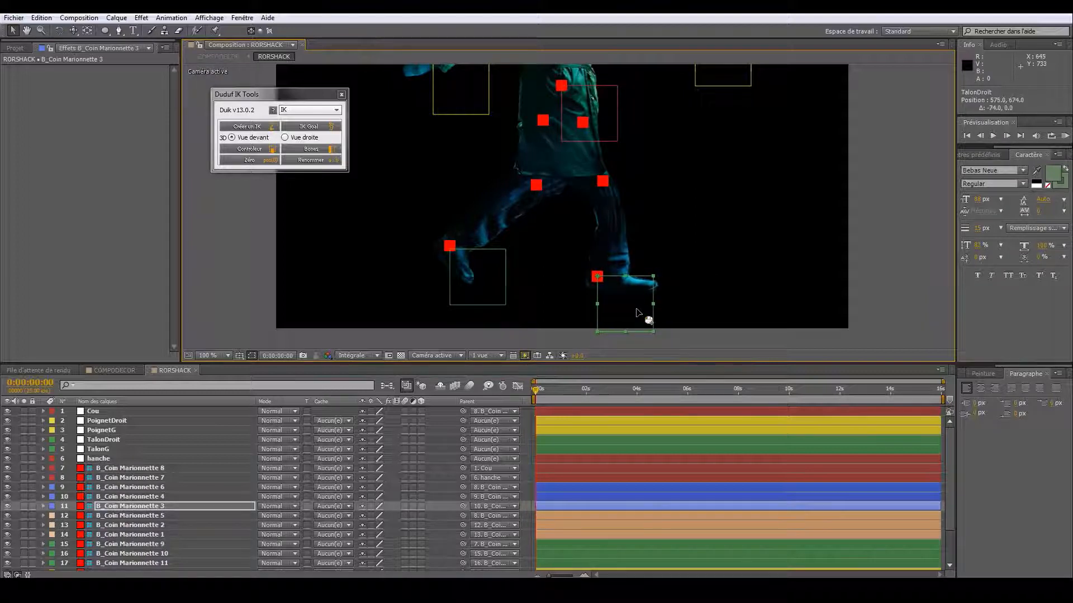
left_click(635, 310)
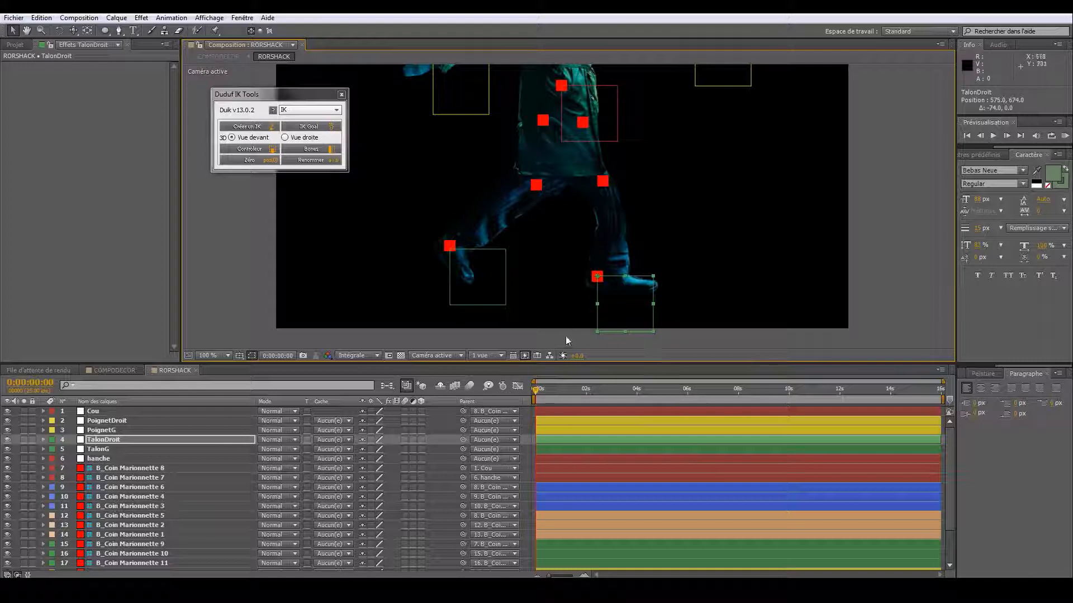
- Lock the hanche controller layer so it cannot be selected while picking the leg bones
left_click(596, 276)
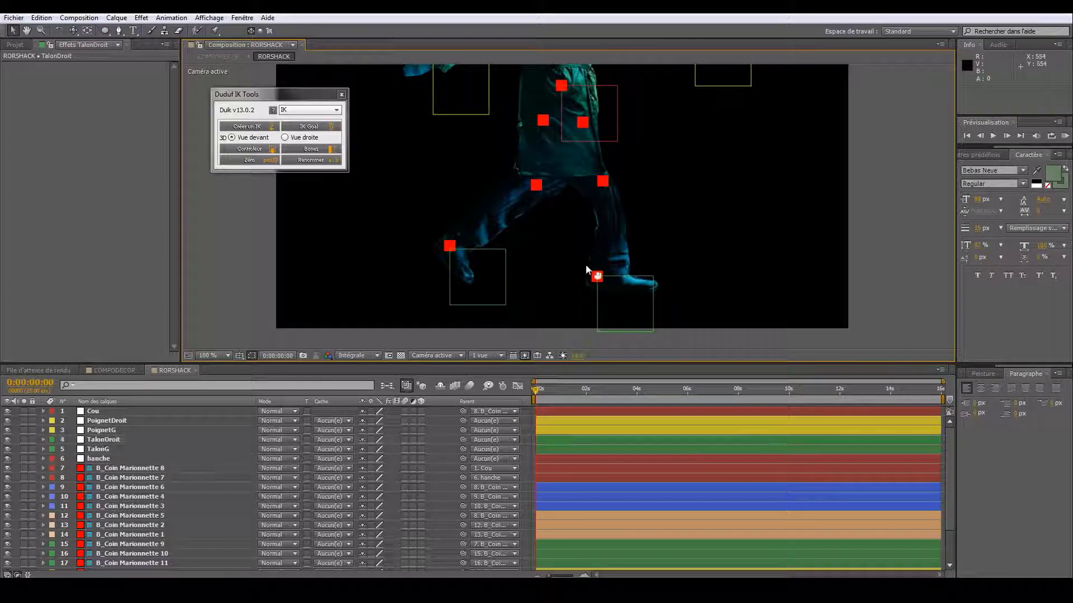
left_click(602, 181)
left_click(596, 133)
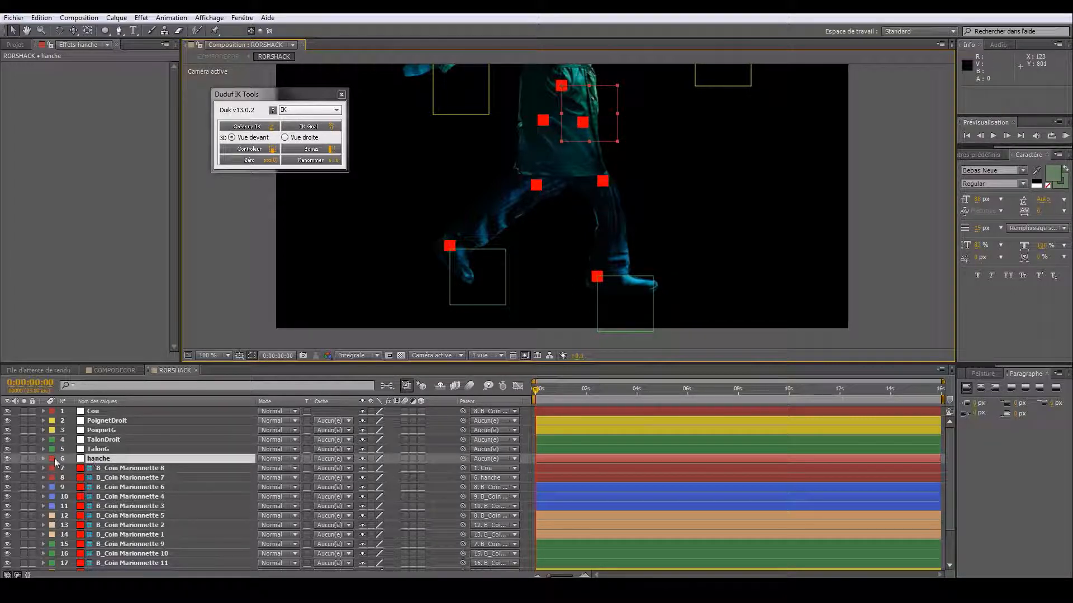
left_click(32, 458)
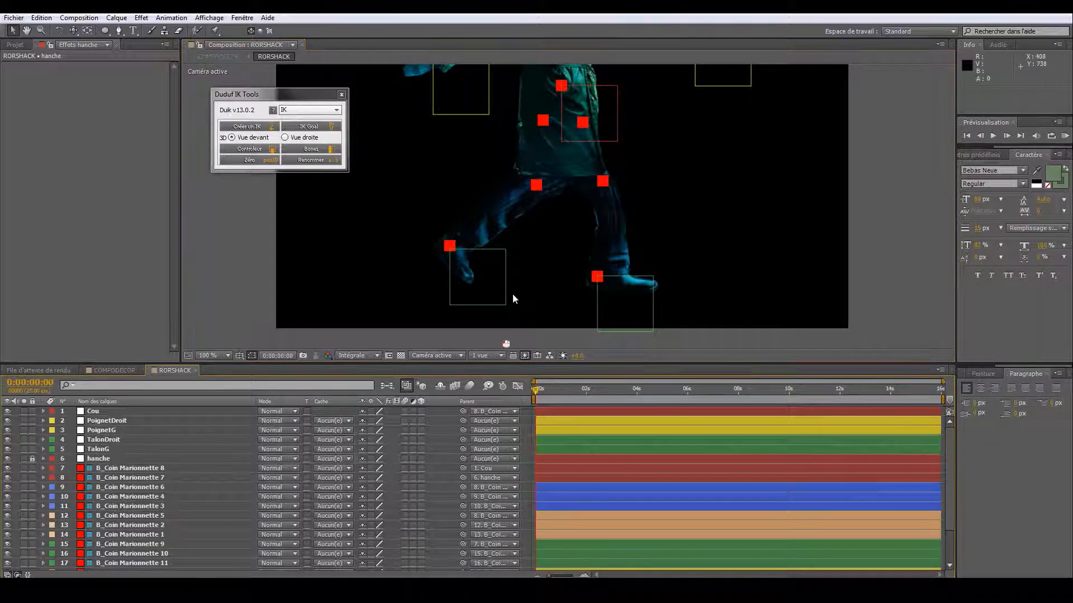
- Create an IK for the right leg from bones B_Coin Marionnette 3, 4 and 6 with the TalonDroit controller
left_click(597, 276)
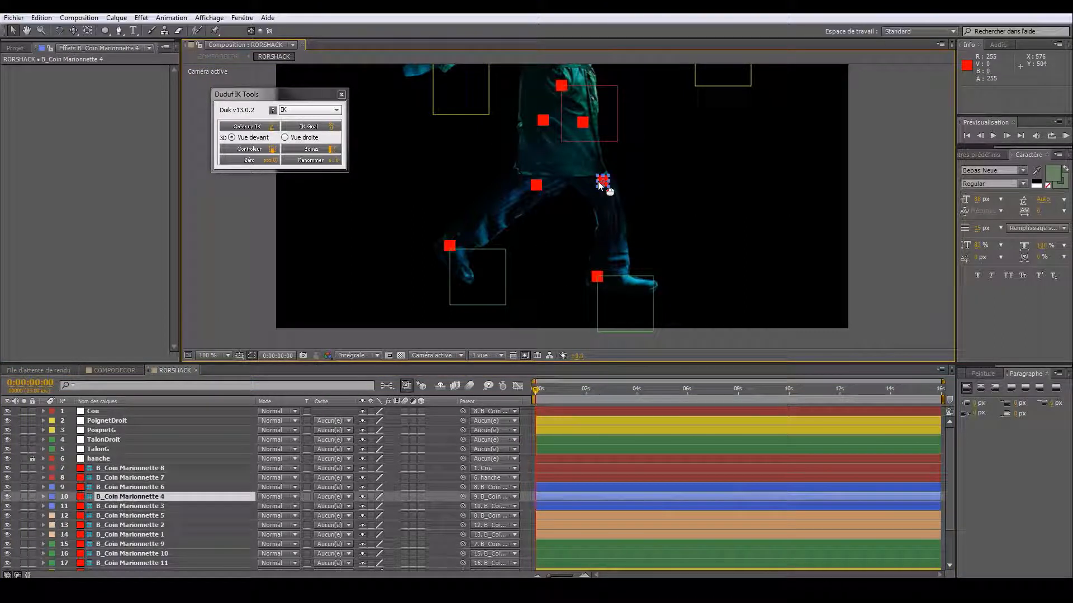
left_click(582, 122)
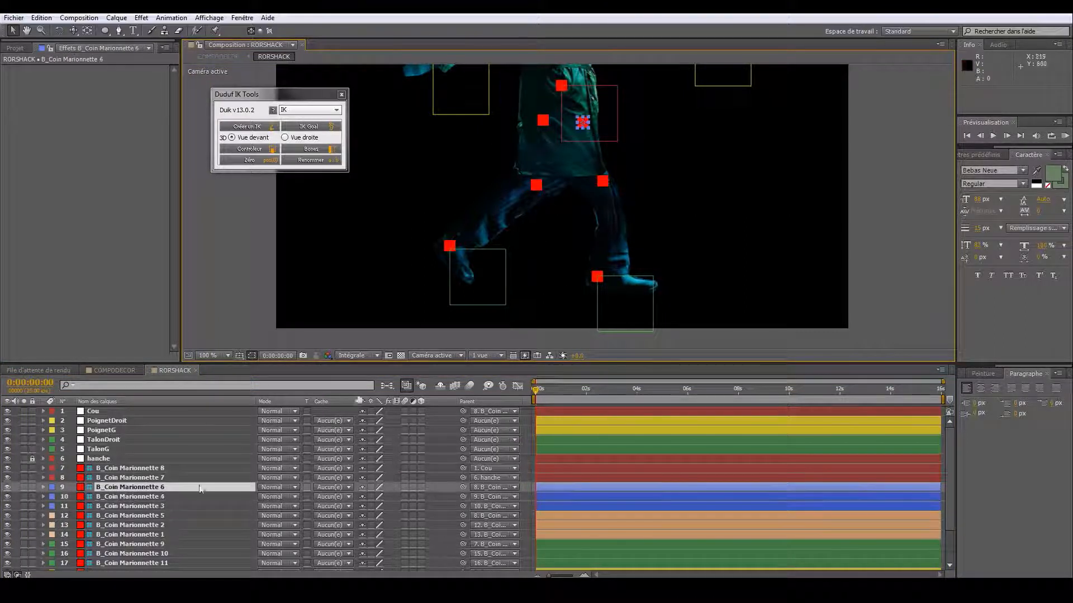
left_click(119, 506)
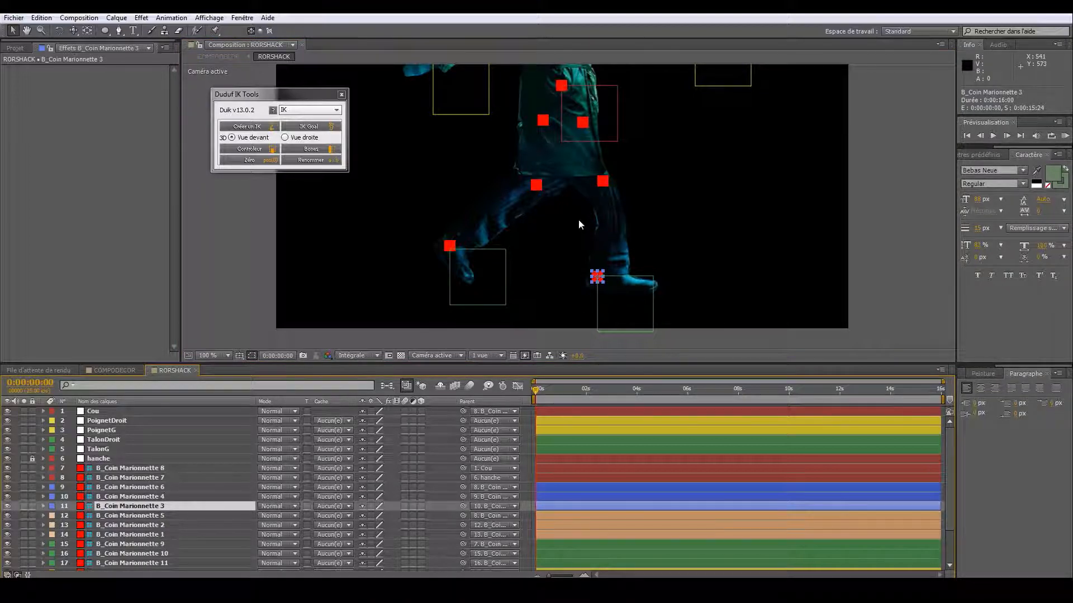
left_click(616, 305)
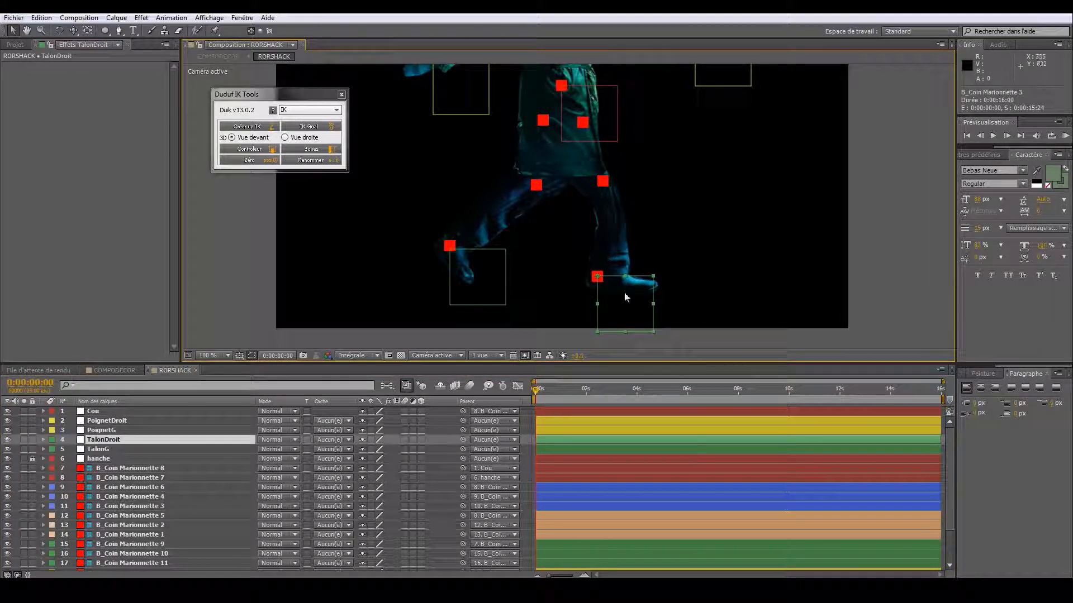
left_click(594, 277)
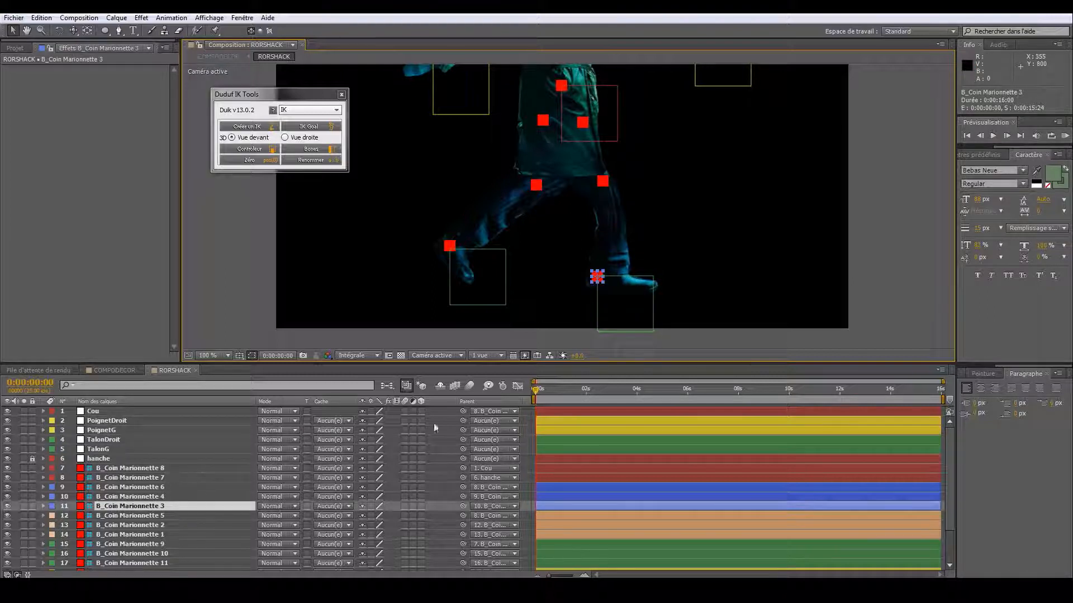
left_click(602, 183)
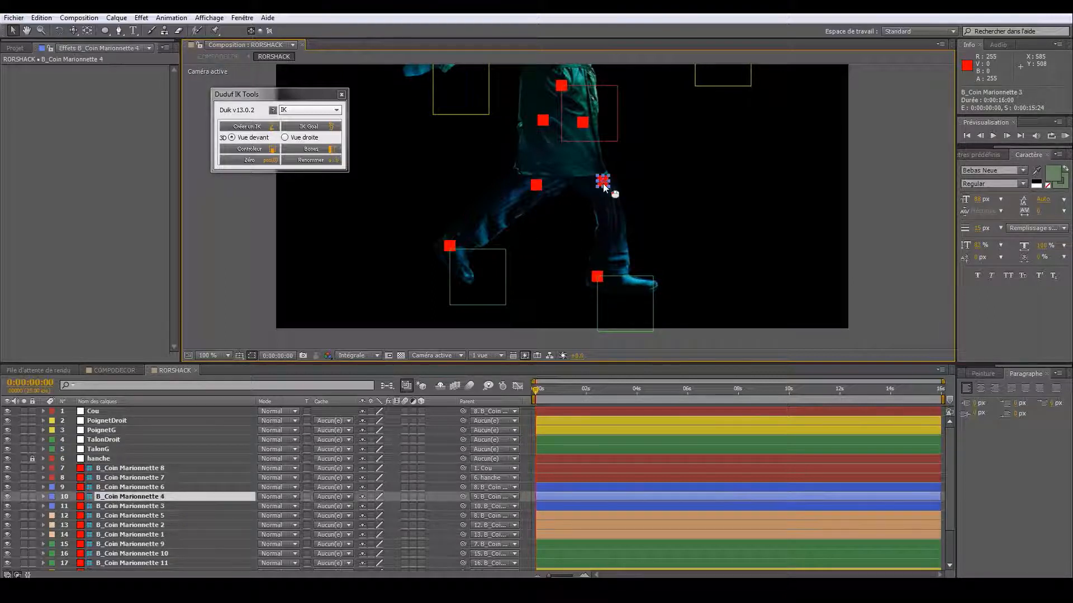
left_click(595, 278)
left_click(603, 180, "shift")
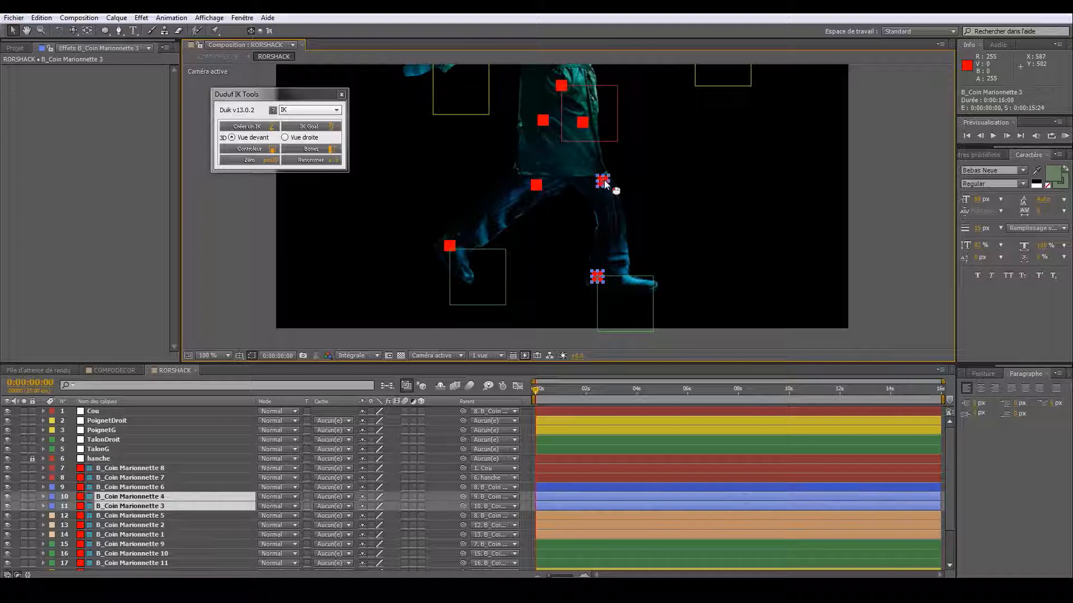
left_click(585, 121, "shift")
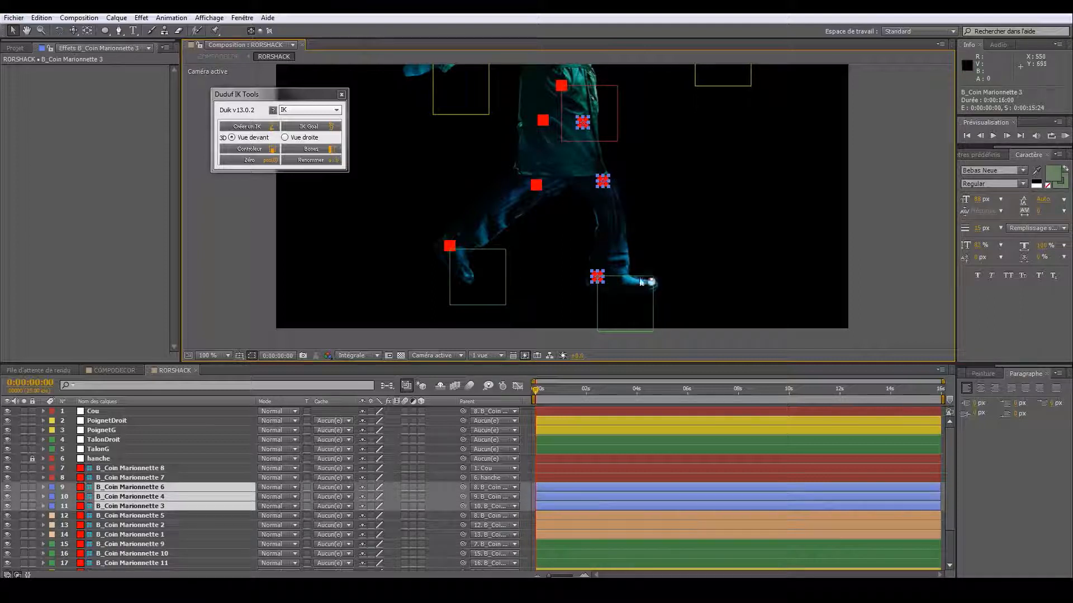
left_click(642, 300, "shift")
left_click(249, 128)
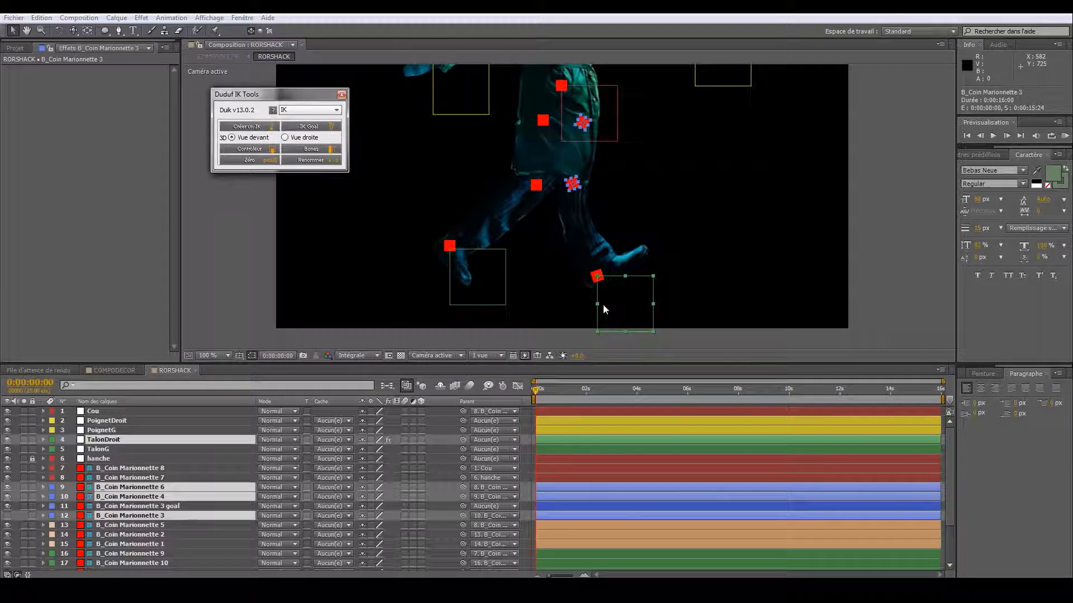
- Enable the Case option of TalonDroit's IK orientation effect and move the controller to about 574, 627 to test the leg
left_click_drag(638, 309, 665, 307)
key("ctrl+z")
left_click(695, 314)
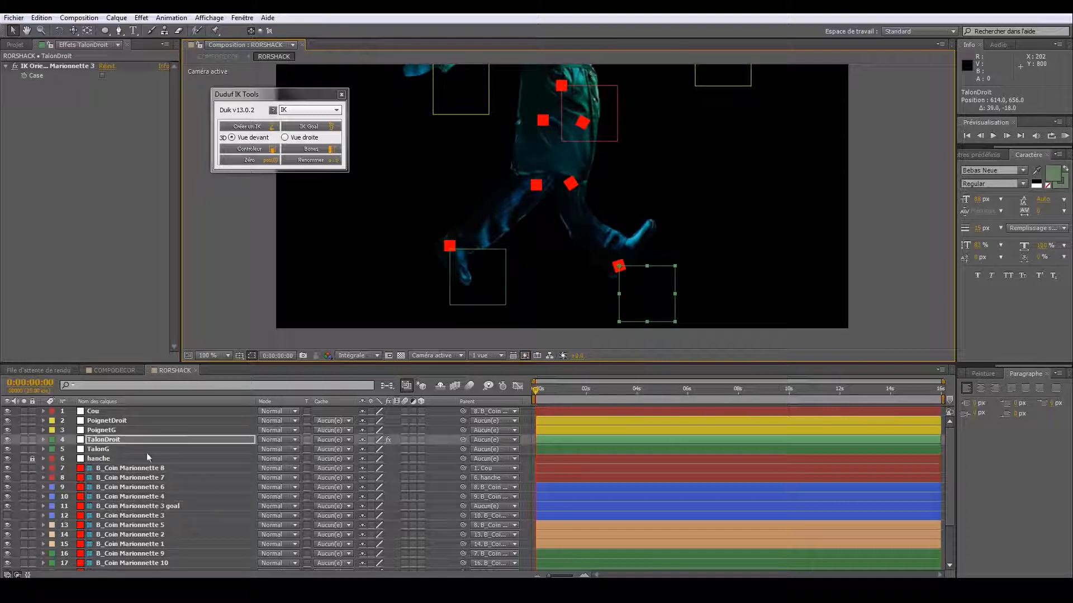
left_click(102, 75)
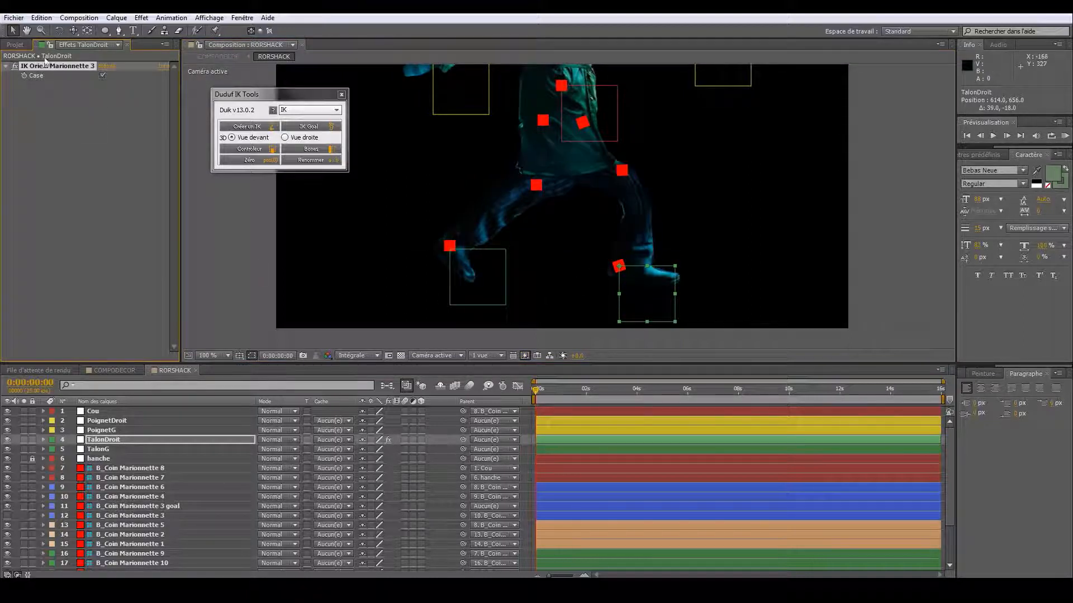
left_click_drag(659, 306, 656, 272)
left_click_drag(655, 229, 585, 278)
key("comma")
- Create an IK for the left leg from bones B_Coin Marionnette 1, 2 and 5 with the TalonG controller
scroll(566, 281, "up", 1)
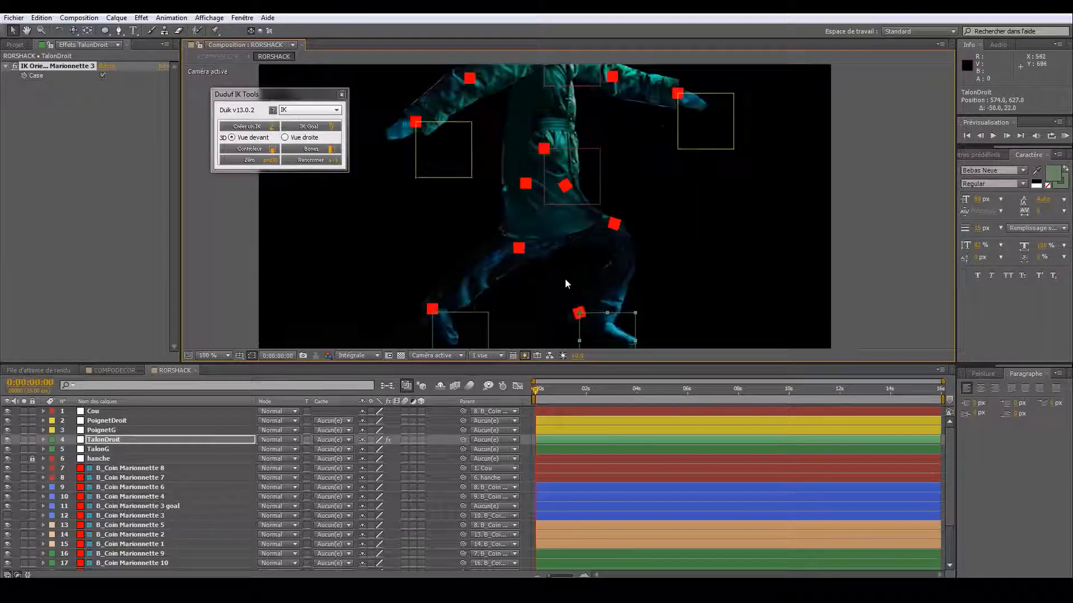
left_click(434, 308)
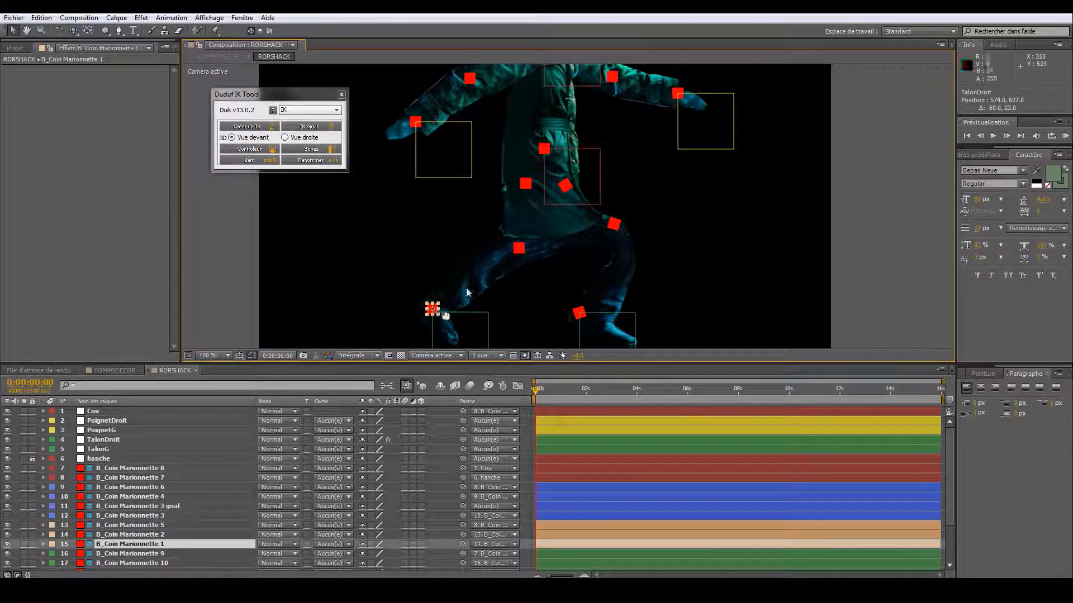
left_click(519, 248, "shift")
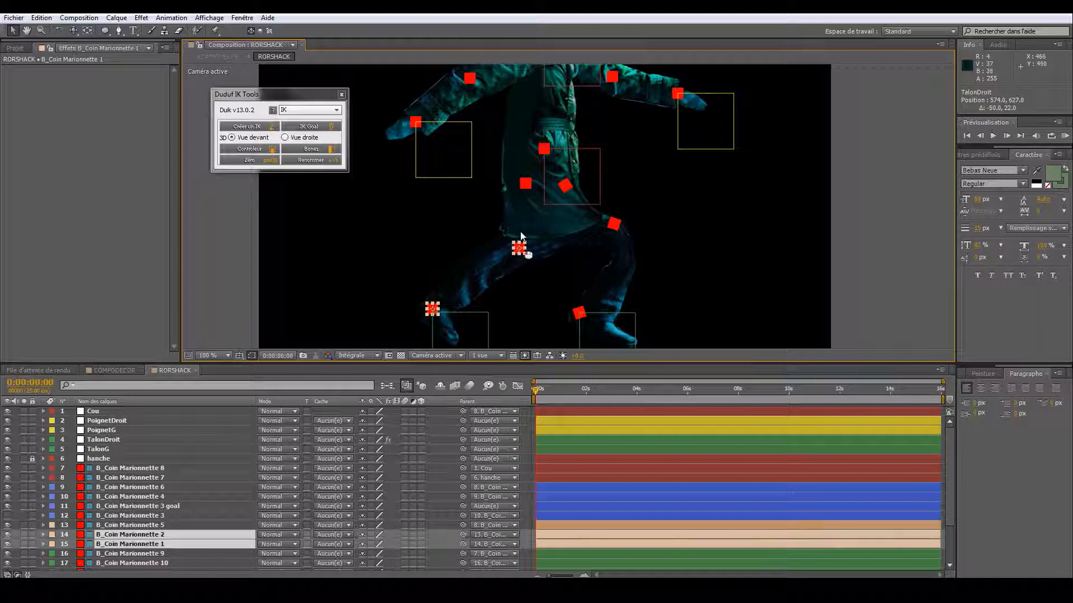
left_click(526, 184, "shift")
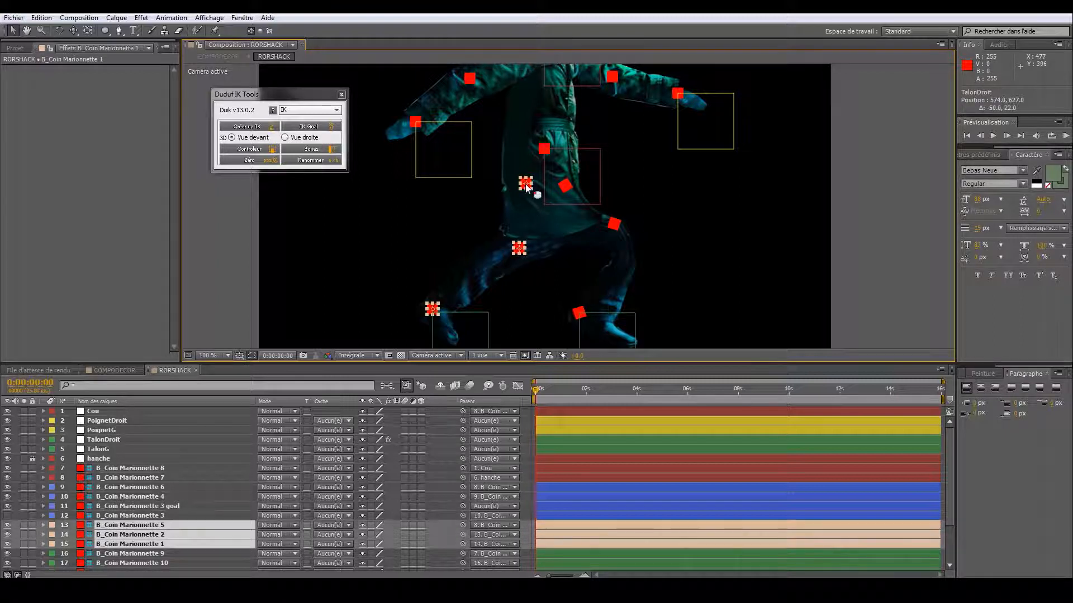
left_click(481, 323, "shift")
left_click(246, 127)
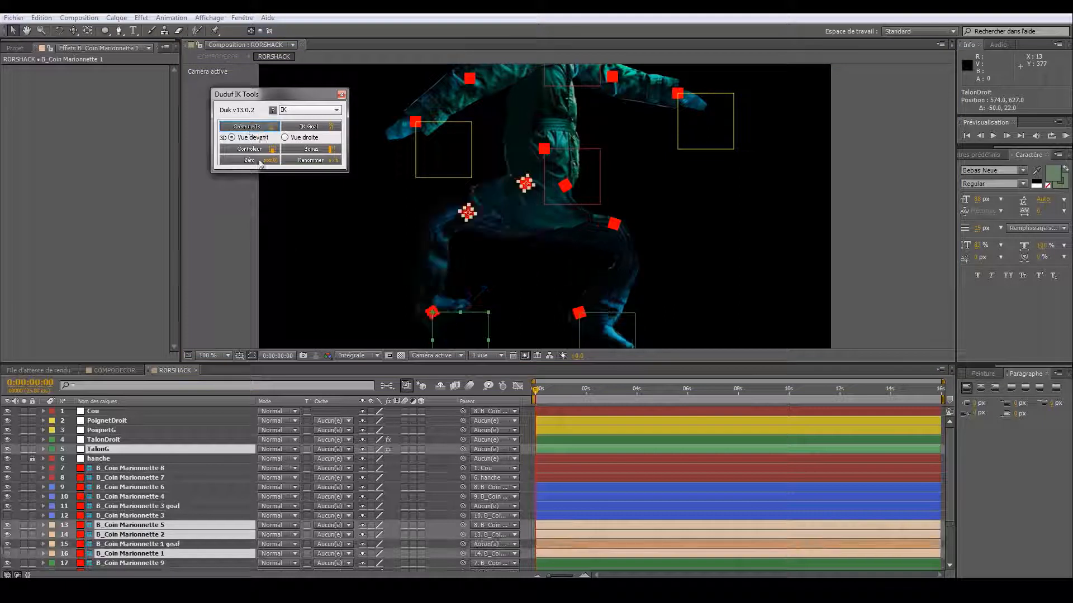
- Enable the Case option of TalonG's IK orientation effect to reverse the left knee's bend
left_click_drag(492, 280, 498, 203)
scroll(499, 203, "down", 1)
scroll(498, 203, "up", 1)
left_click(467, 322)
left_click(470, 254)
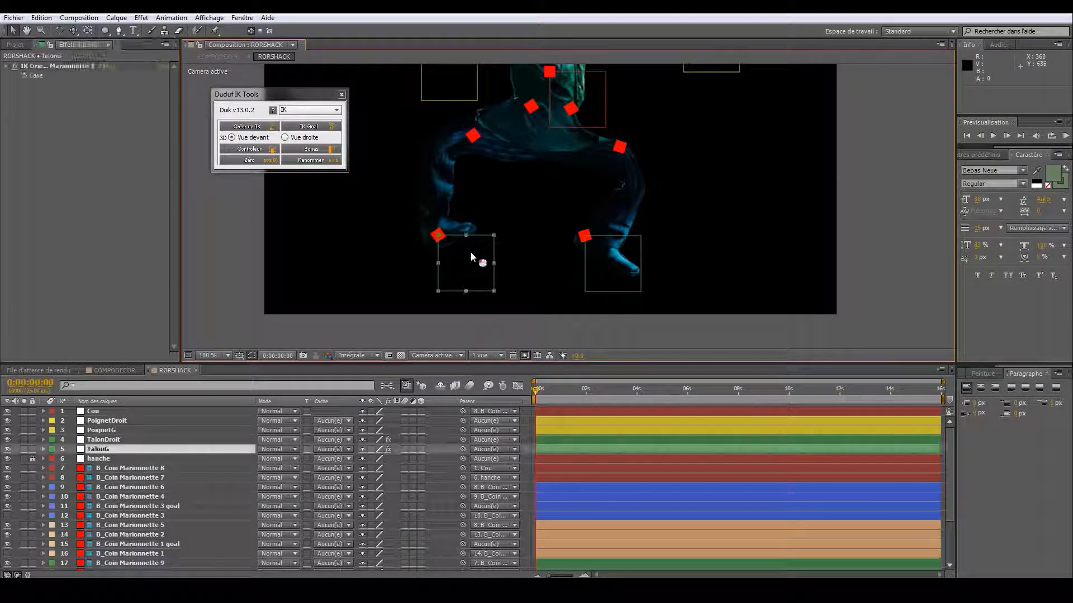
left_click(104, 75)
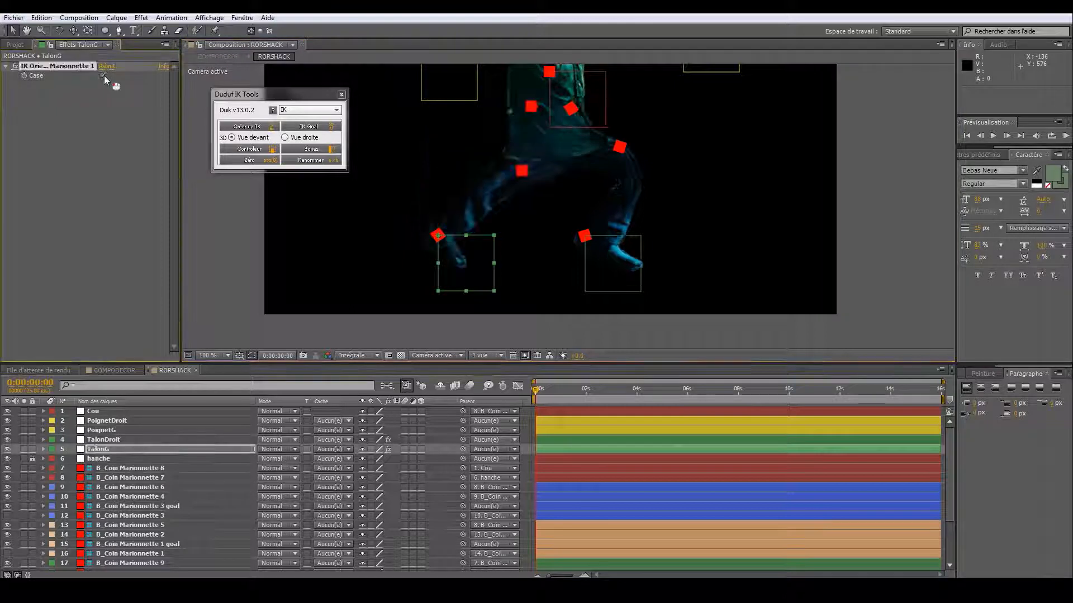
- Pose the legs beneath the body by moving the TalonG controller inward and the TalonDroit controller to about 552, 673
left_click_drag(480, 267, 569, 325)
left_click_drag(607, 283, 602, 297)
left_click_drag(655, 195, 635, 287)
scroll(636, 268, "down", 1)
left_click_drag(635, 242, 635, 263)
- Create an IK for the left arm from its wrist, elbow and shoulder bones with PoignetG, and move that controller to about 317, 302
scroll(635, 261, "up", 1)
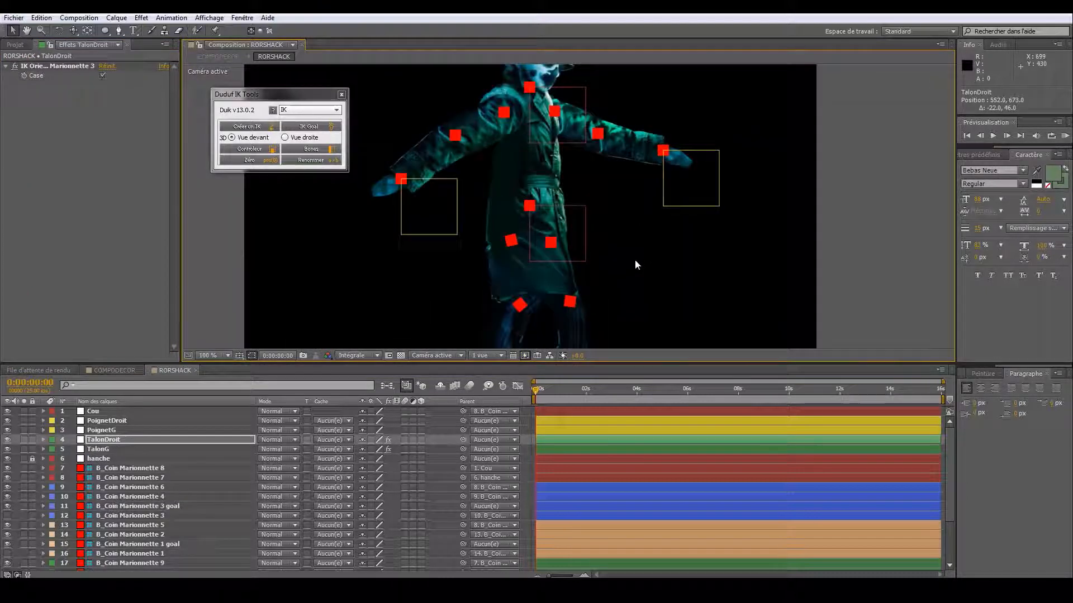
left_click(577, 234)
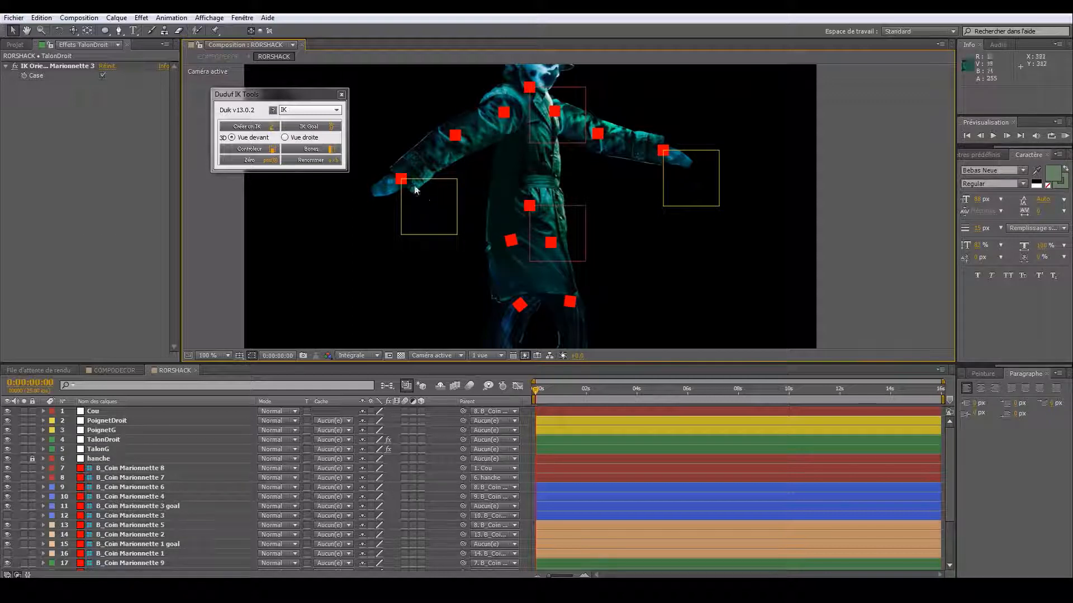
left_click(401, 178)
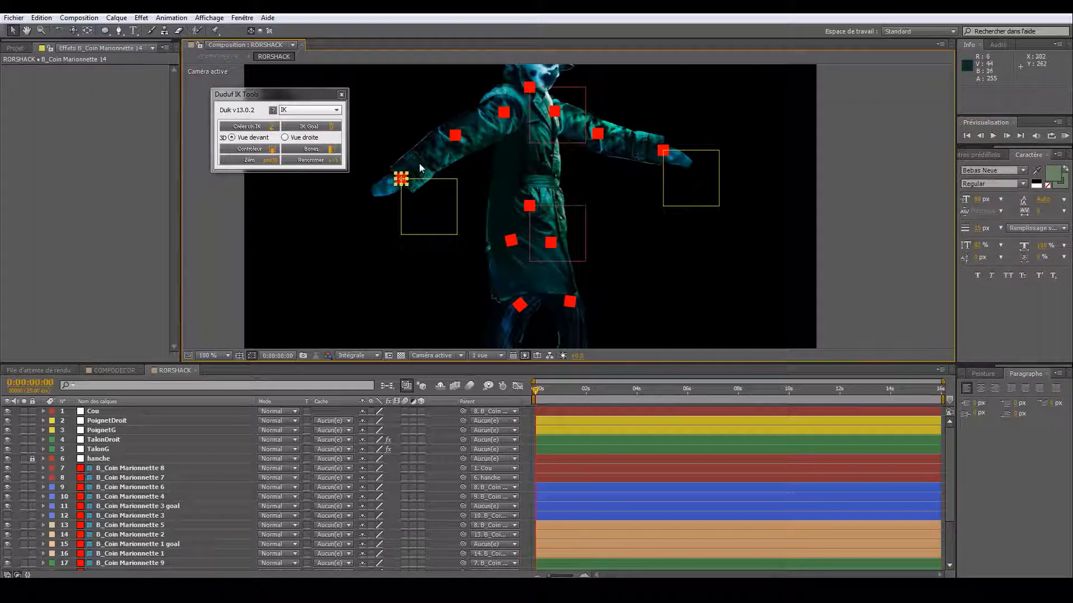
left_click(455, 134, "shift")
left_click(502, 113, "shift")
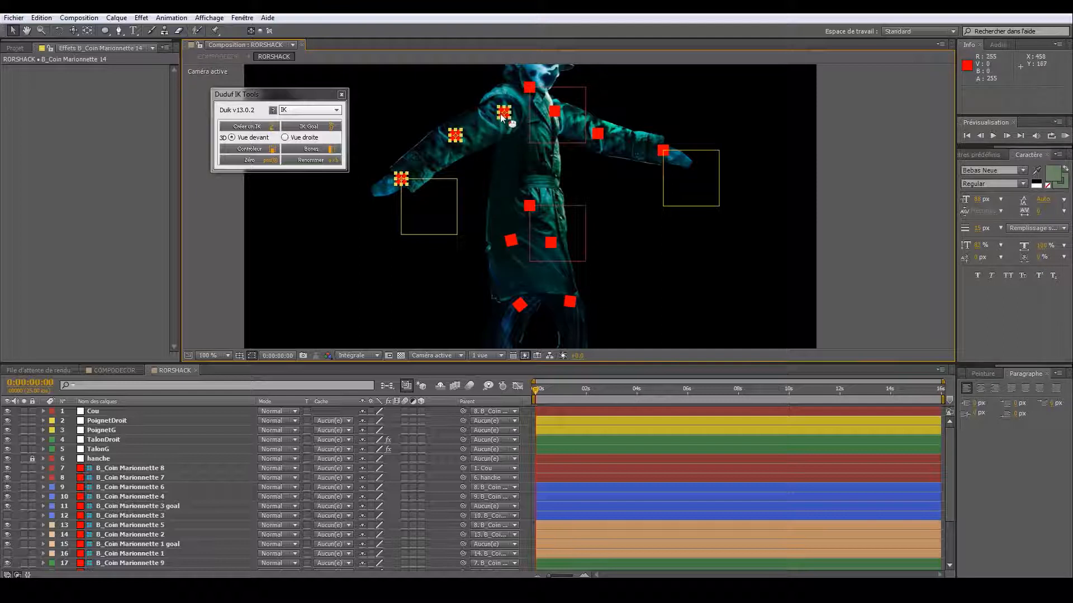
left_click(249, 127)
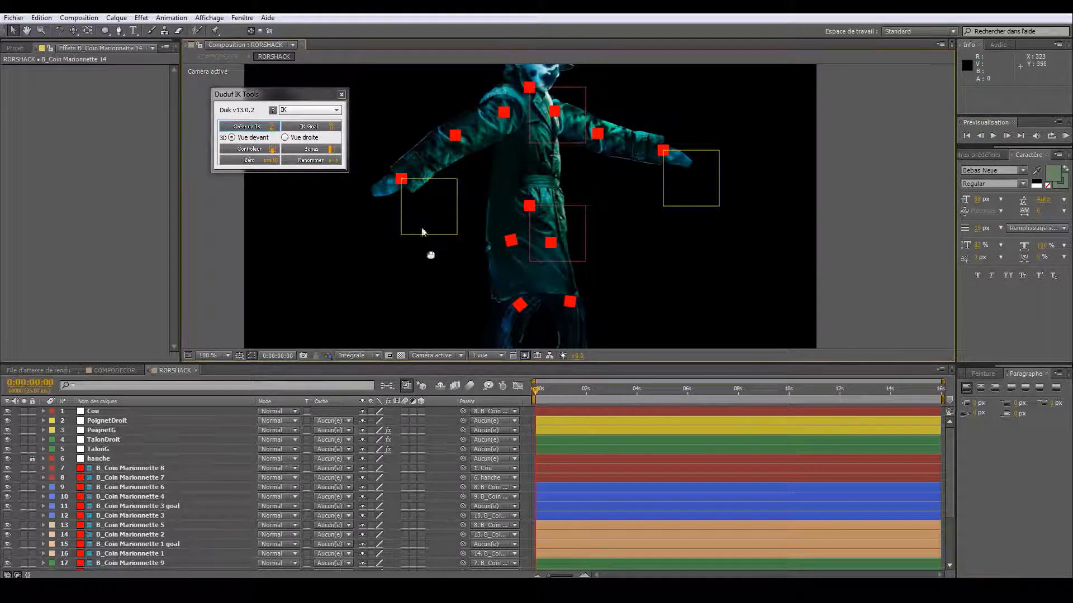
left_click_drag(420, 200, 453, 236)
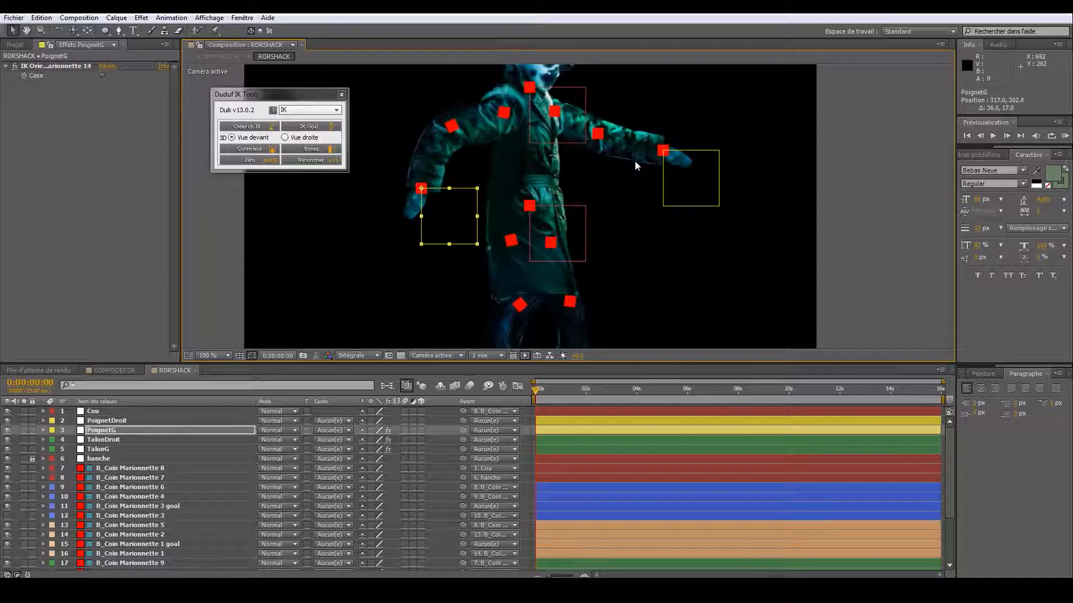
- Lock the Cou controller layer so it does not interfere with selecting the right arm's shoulder bone
left_click(663, 151)
left_click(595, 135, "shift")
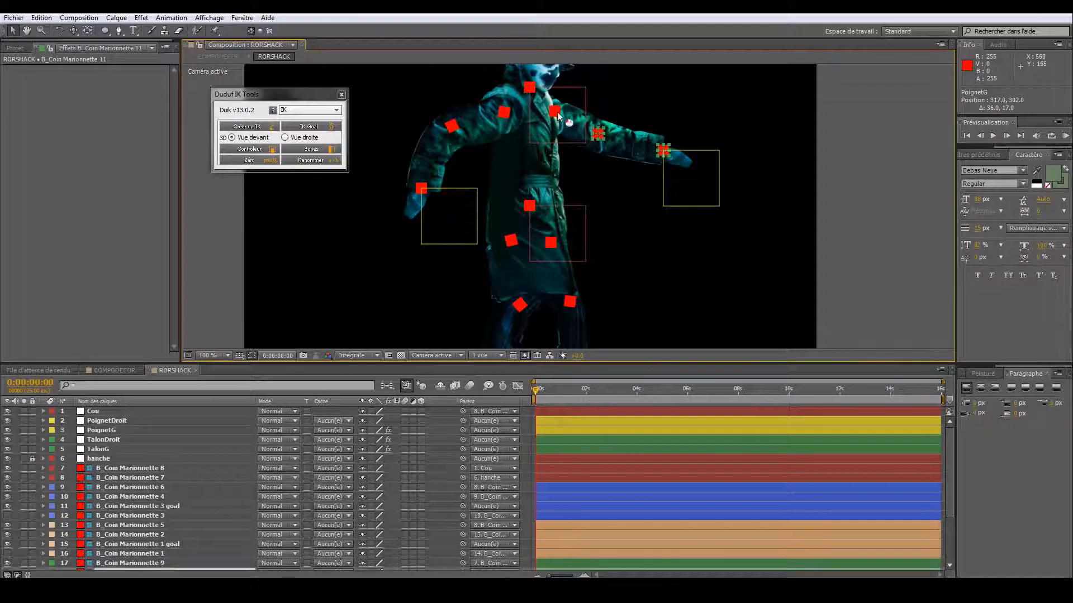
left_click(557, 112, "shift")
left_click(34, 411)
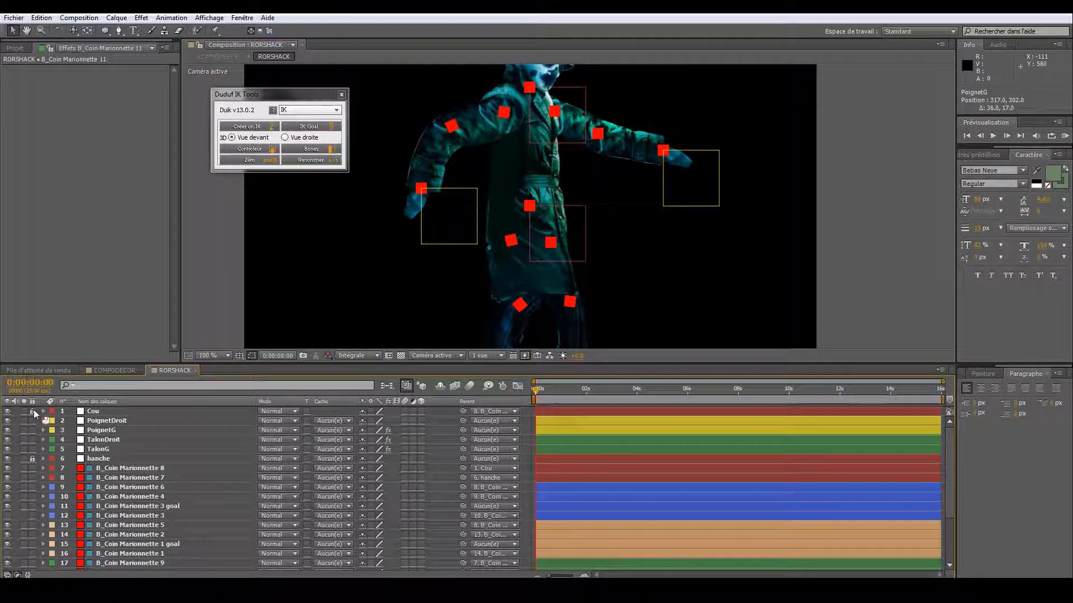
- Unlock the B_Coin Marionnette 10 and B_Coin Marionnette 11 bone layers so the right arm can be selected
left_click(662, 151)
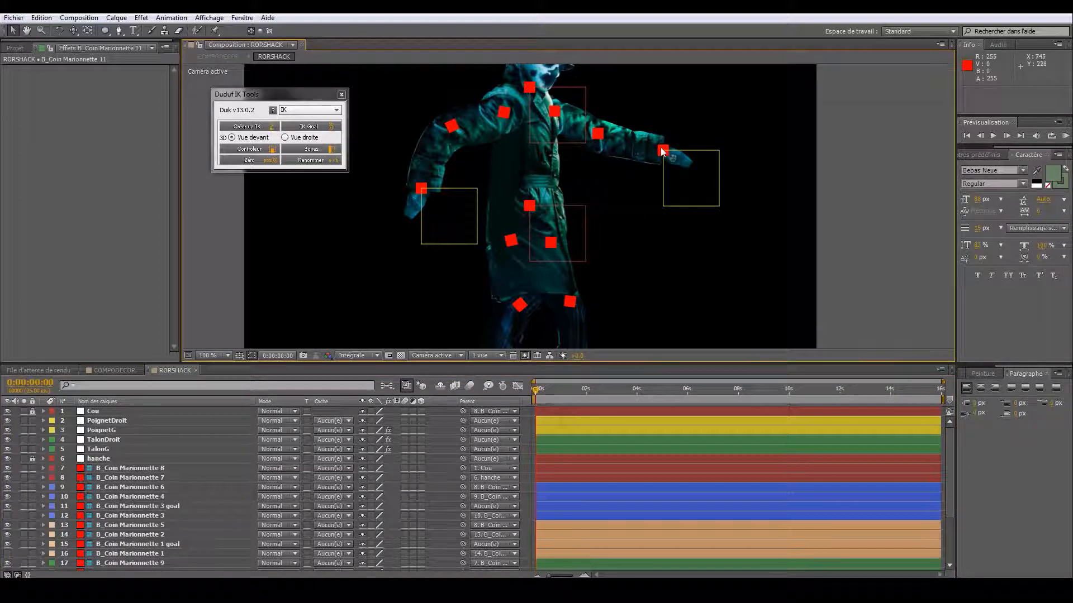
left_click(688, 202)
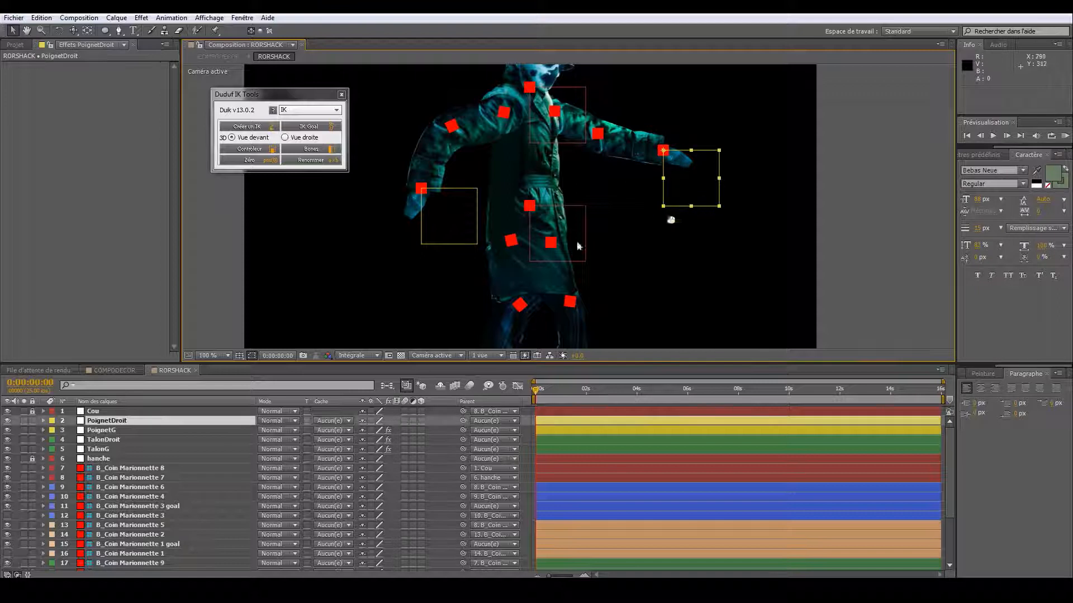
left_click(661, 151)
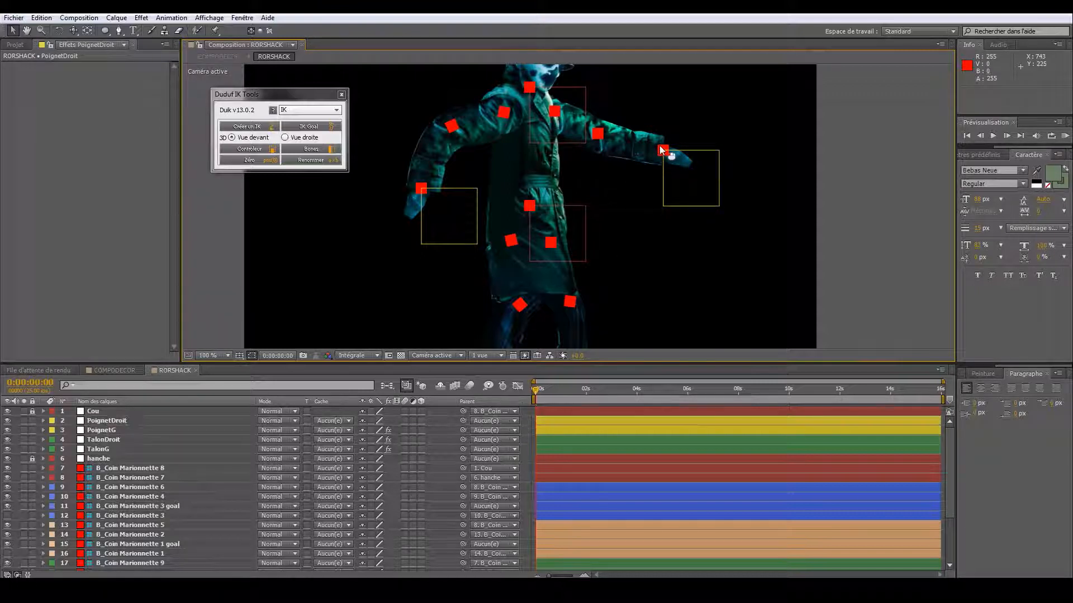
left_click(113, 459)
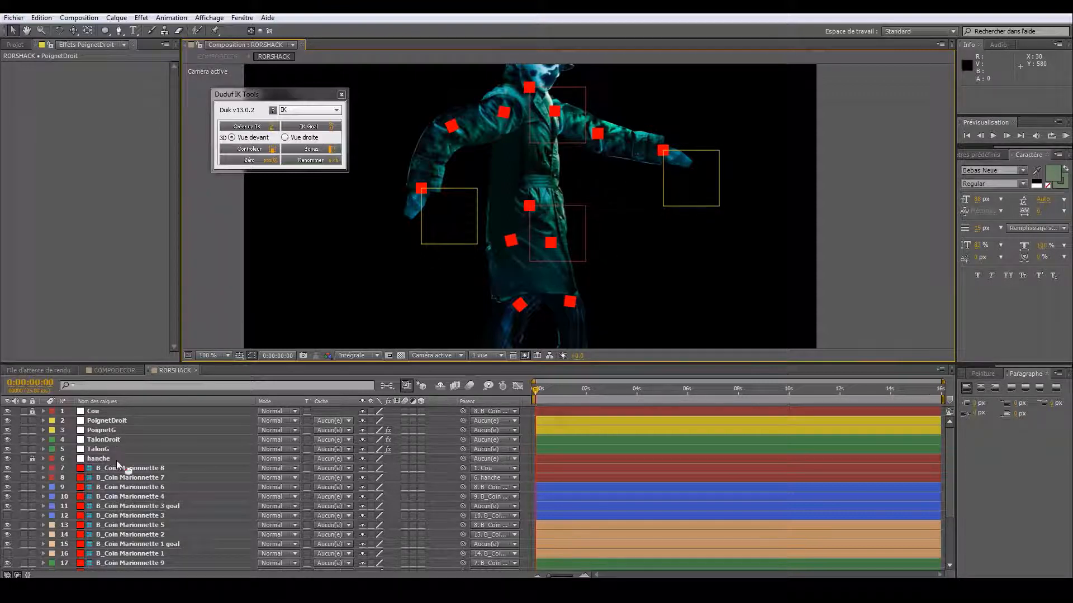
scroll(116, 460, "down", 3)
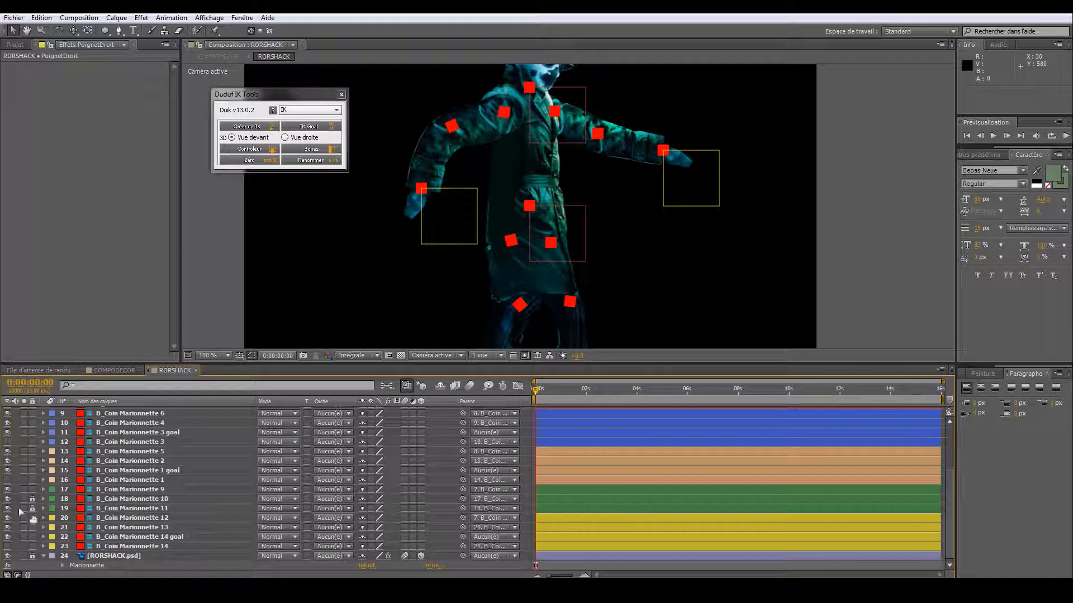
left_click(123, 499)
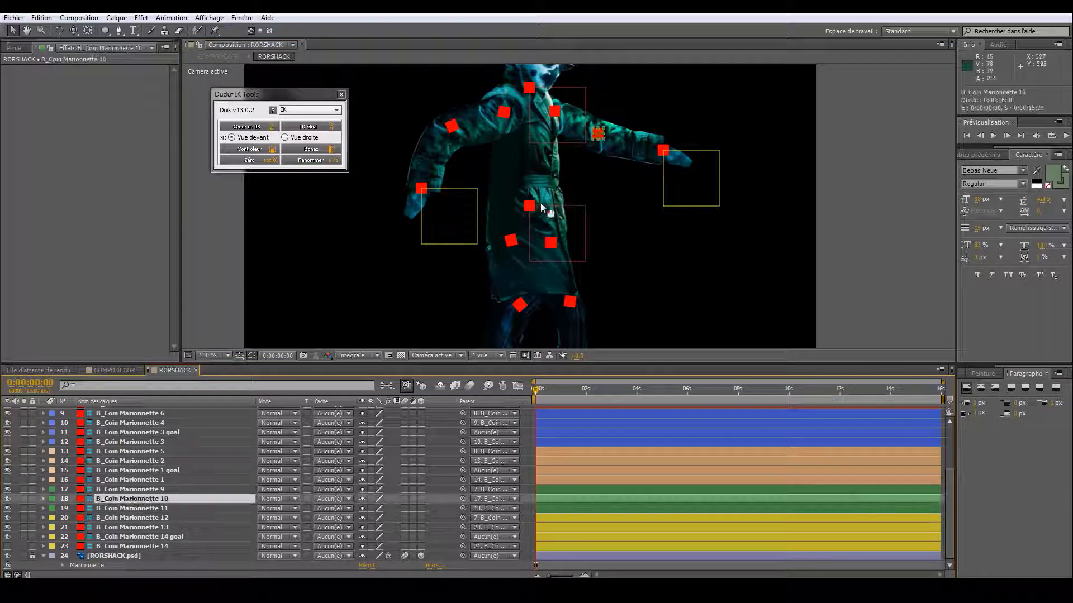
- Create an IK for the right arm from its wrist, elbow and shoulder bones with PoignetDroit, and move that controller to about 746, 197
left_click(661, 149)
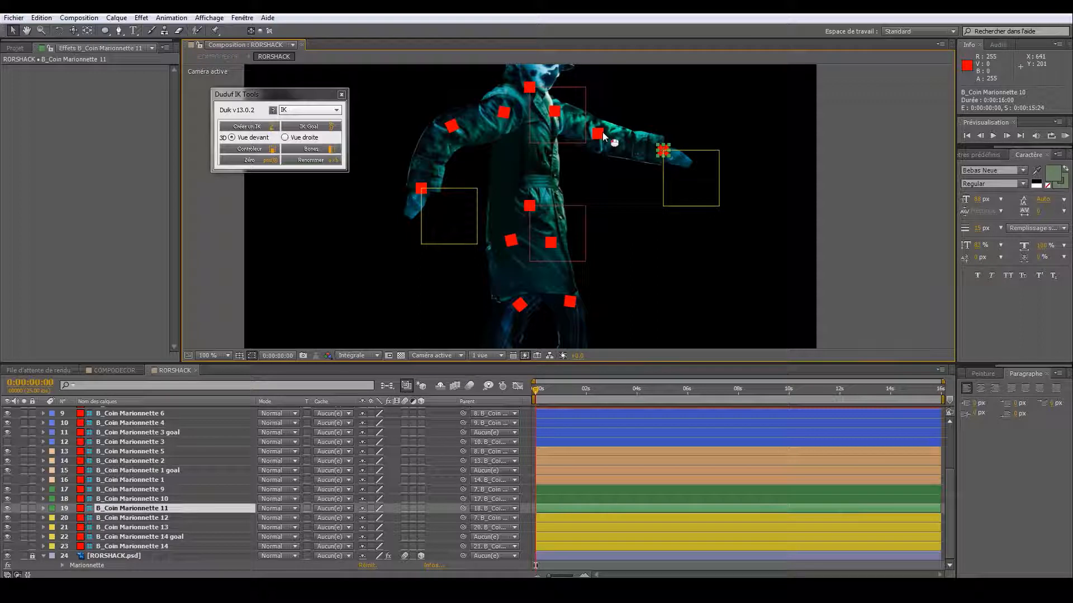
left_click(597, 133, "shift")
left_click(555, 111, "shift")
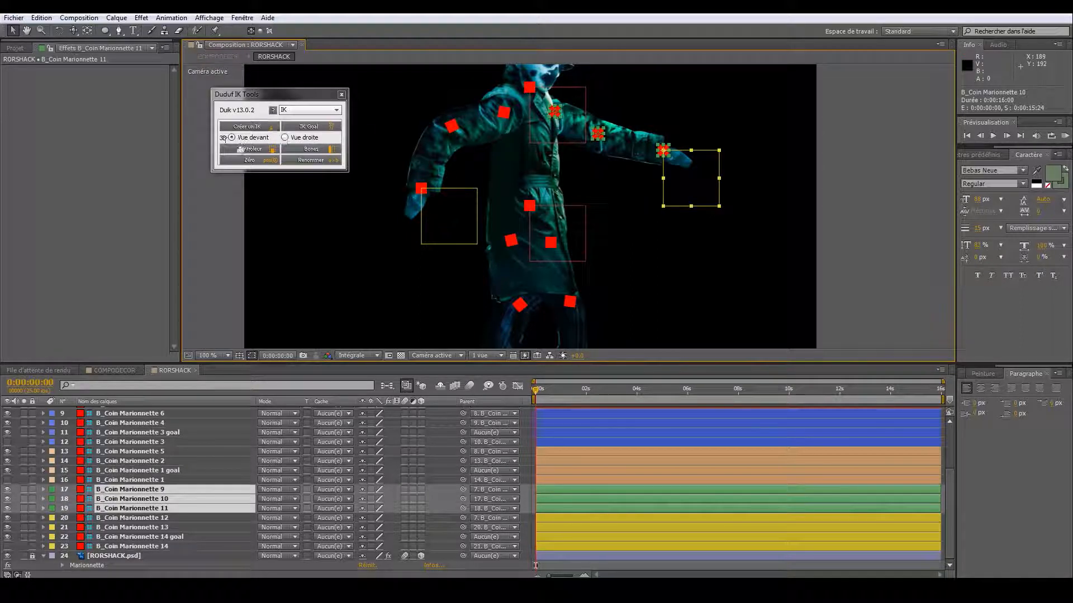
left_click(246, 126)
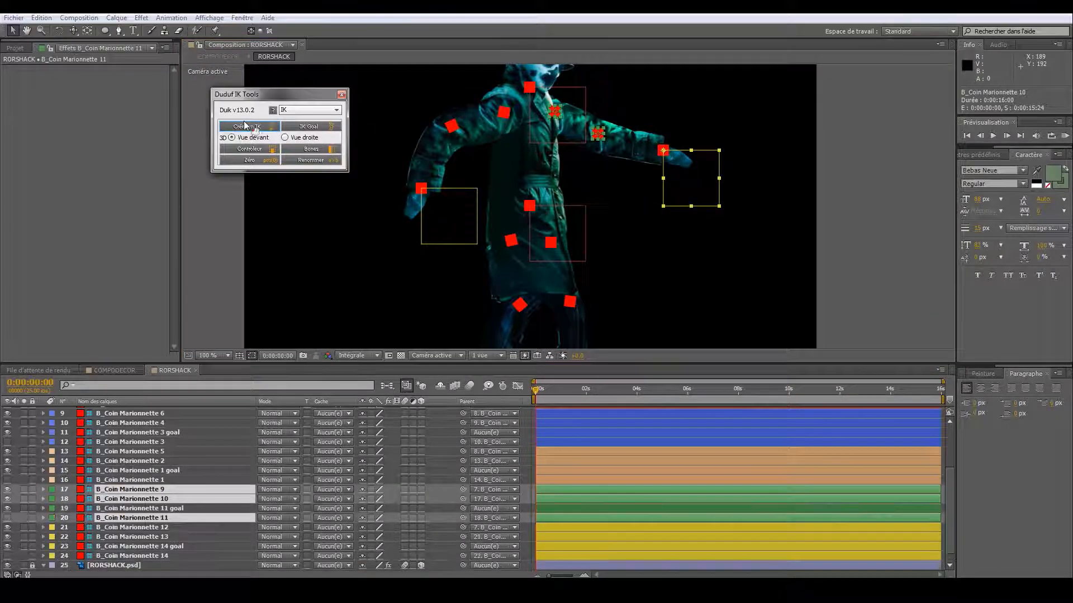
left_click(699, 180)
left_click_drag(699, 179, 653, 222)
left_click_drag(566, 216, 560, 189)
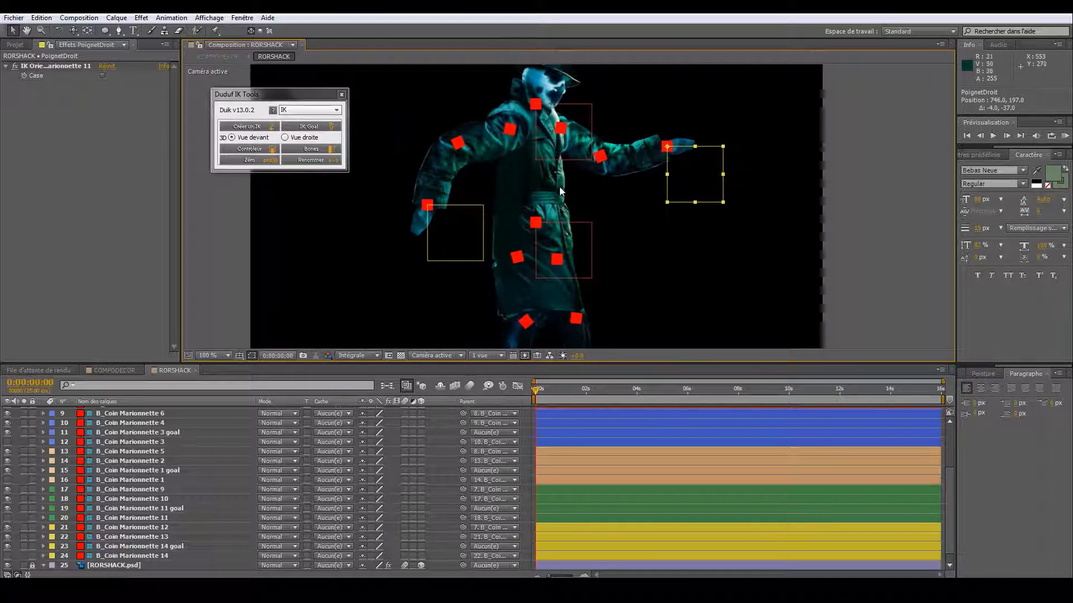
- Unlock the Cou and hanche controller layers, test moving the Cou controller and undo the test
left_click(581, 136)
scroll(33, 434, "up", 4)
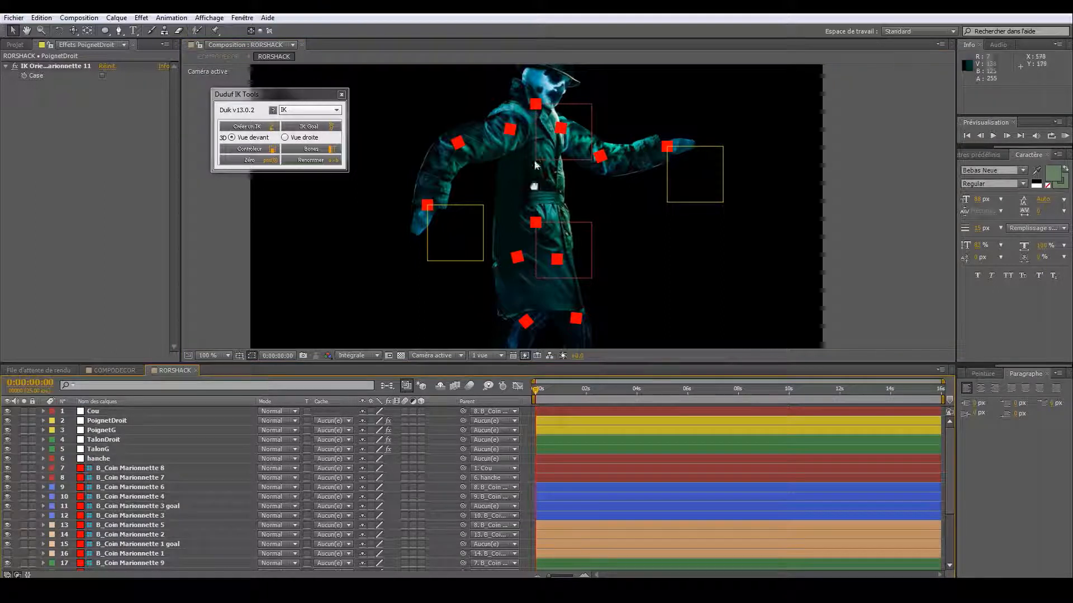
left_click_drag(584, 127, 606, 217)
key("ctrl+z")
key("ctrl+z")
- Pin the top of the hat with the Marionnette effect on RORSHACK.psd, create a Duik bone from that pin, and lock the image layer
scroll(190, 505, "down", 3)
left_click(108, 556)
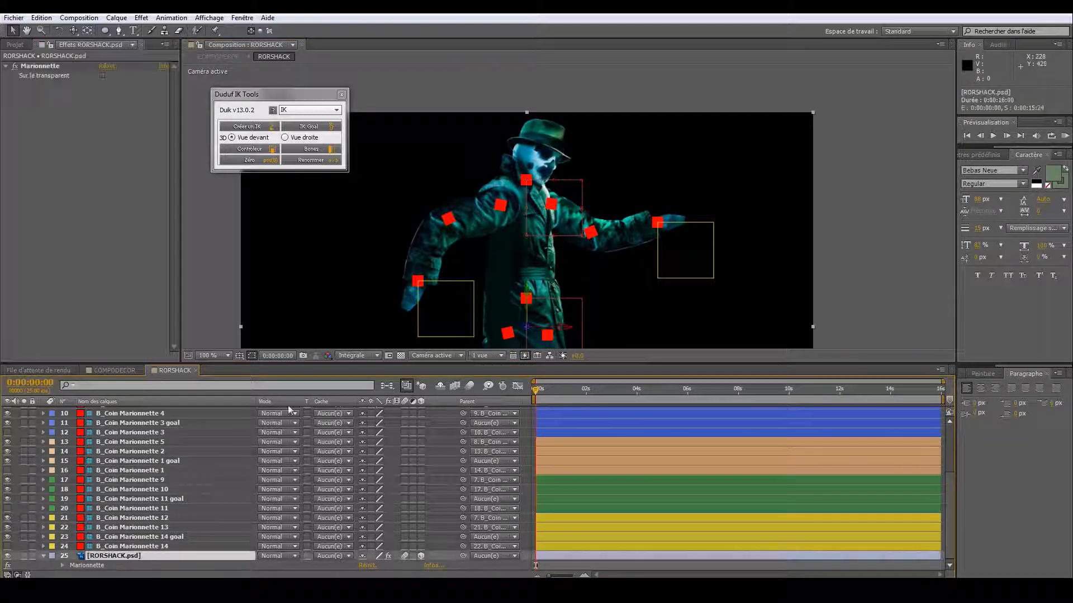
left_click(85, 566)
left_click(553, 126)
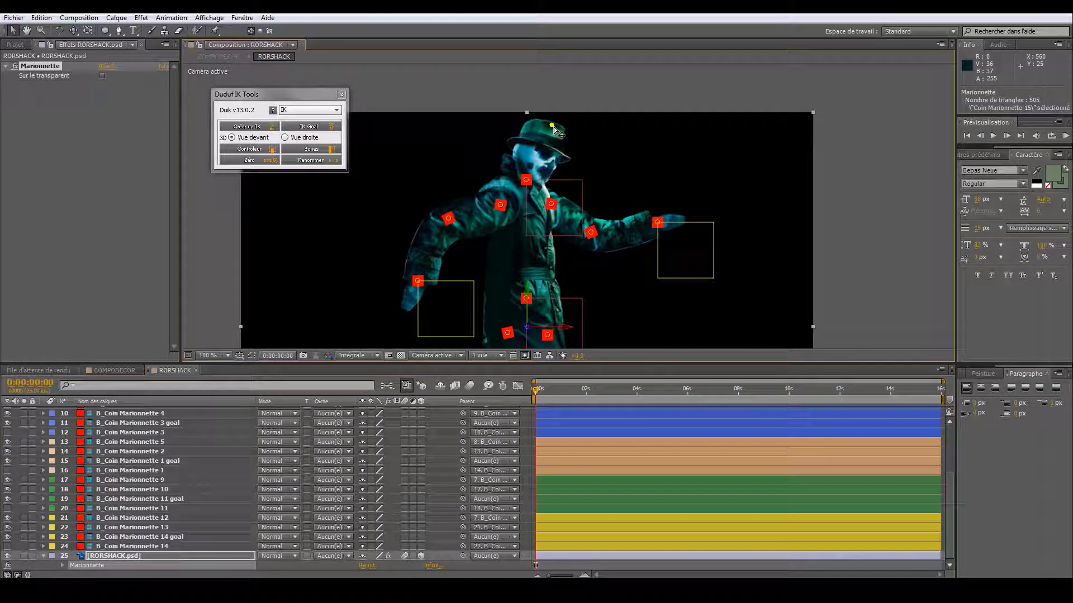
left_click(328, 149)
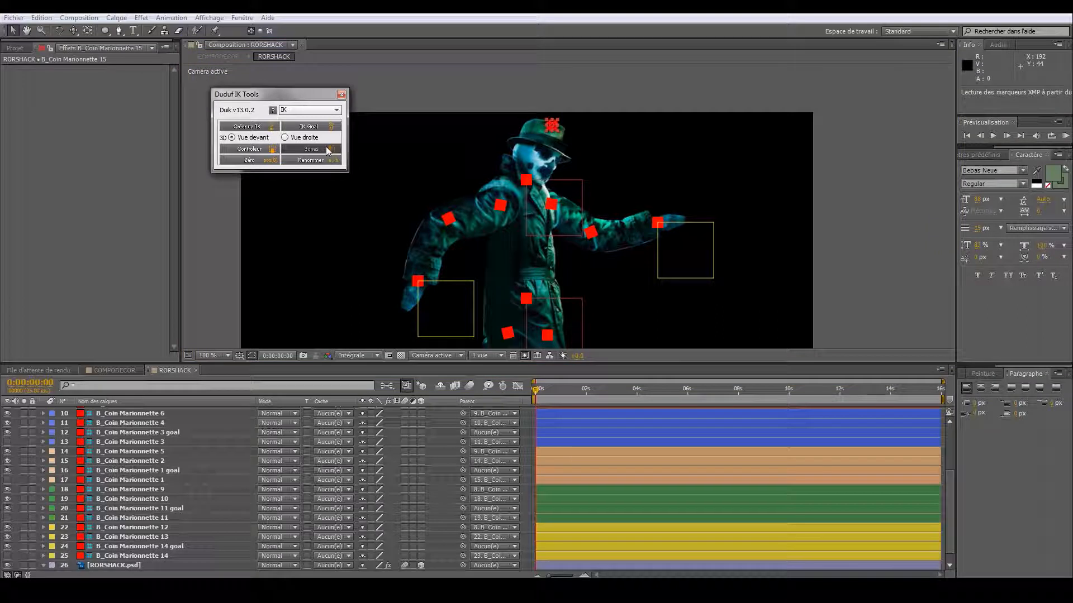
left_click(102, 564)
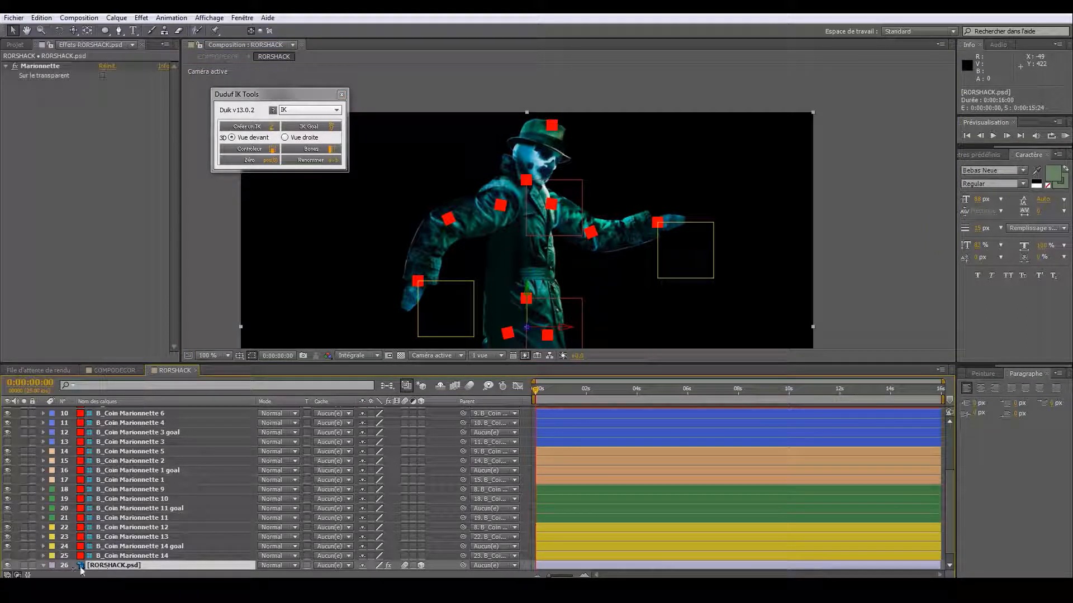
left_click(40, 565)
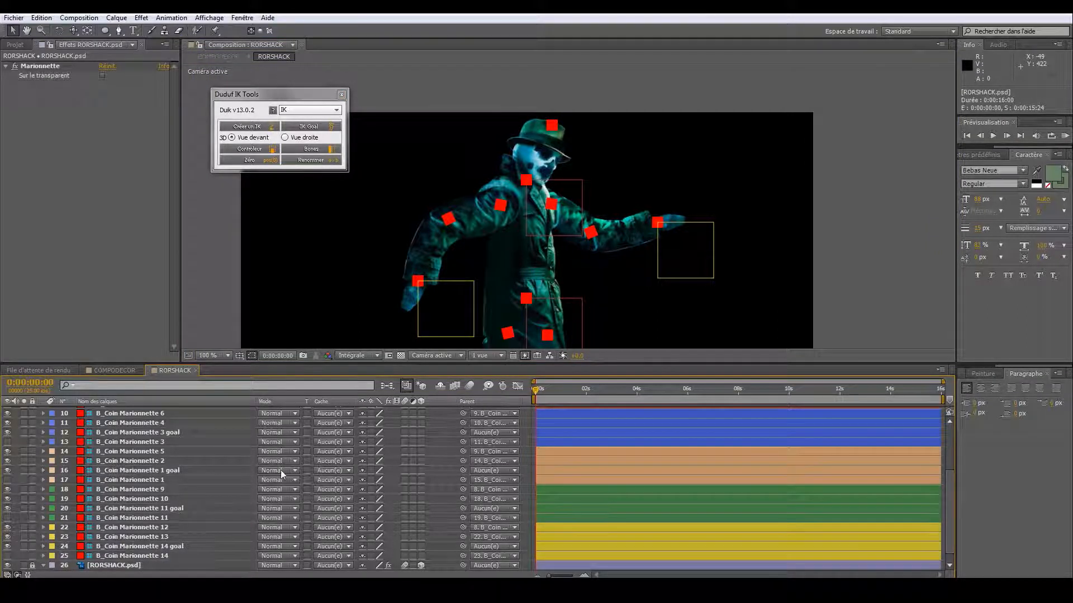
- Move the hat bone layer B_Coin Marionnette 15 below hanche in the layer stack and parent it to Cou
left_click(552, 129)
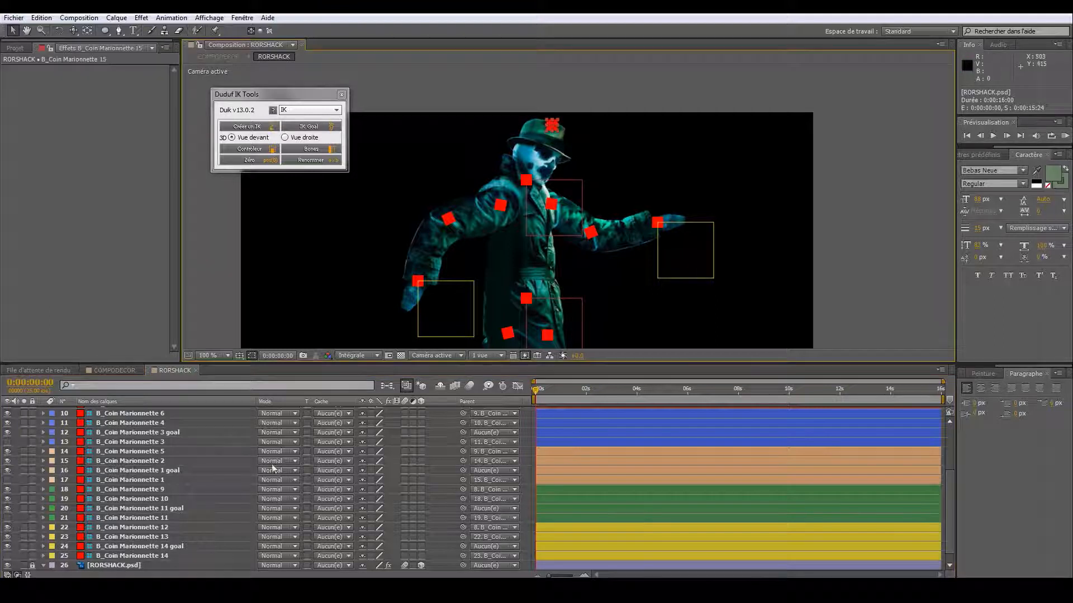
scroll(200, 492, "up", 5)
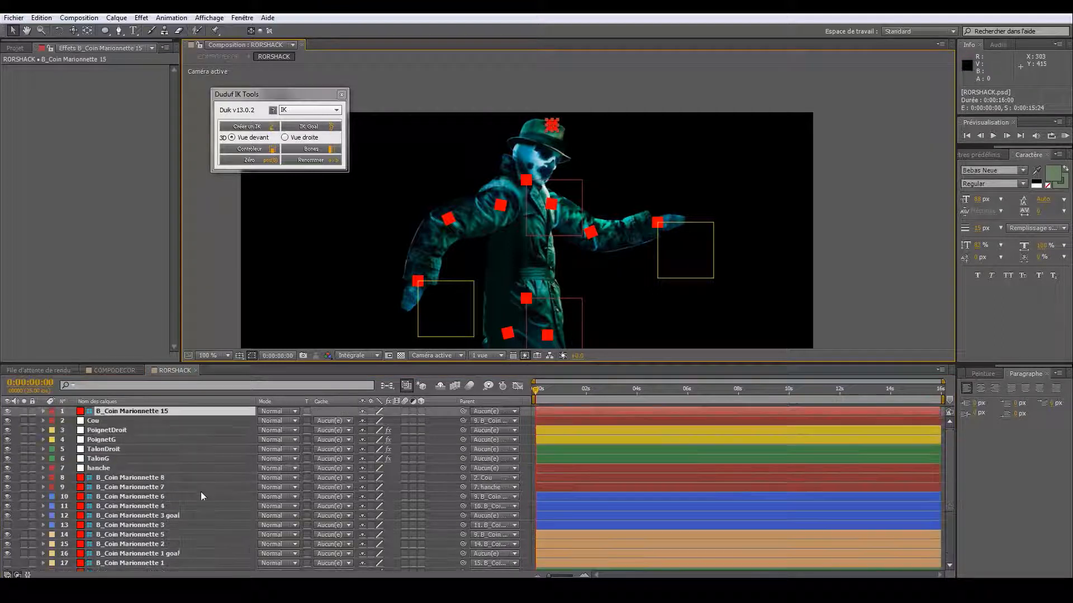
left_click(571, 193)
left_click(146, 409)
left_click_drag(145, 411, 124, 481)
left_click_drag(464, 469, 95, 412)
- Try moving the Cou controller to test the neck and head, and undo the move
left_click(577, 219)
left_click_drag(553, 200, 585, 206)
key("ctrl+z")
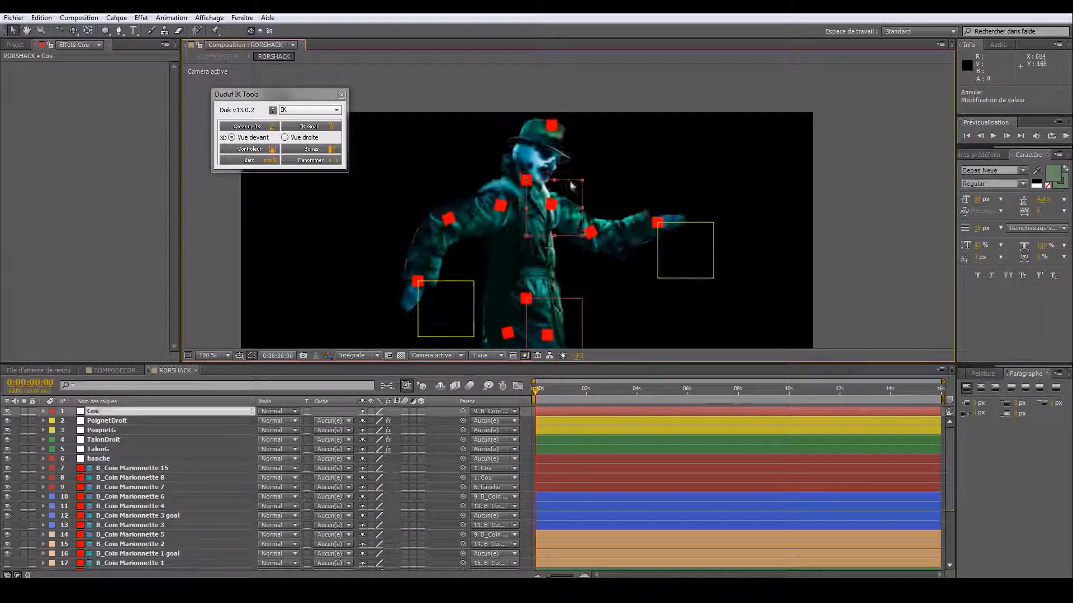
- Move the hat bone slightly up and to the left, to about 34, -106
mouse_move(556, 124)
left_mouse_down()
mouse_move(566, 124)
mouse_move(510, 121)
mouse_move(548, 119)
left_mouse_up()
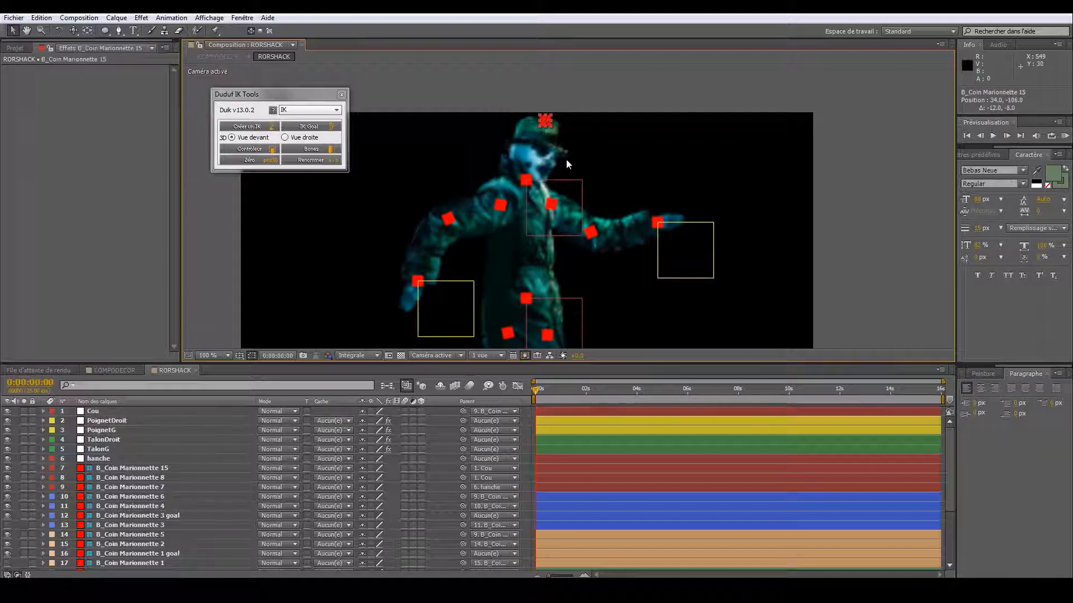
scroll(576, 179, "down", 2)
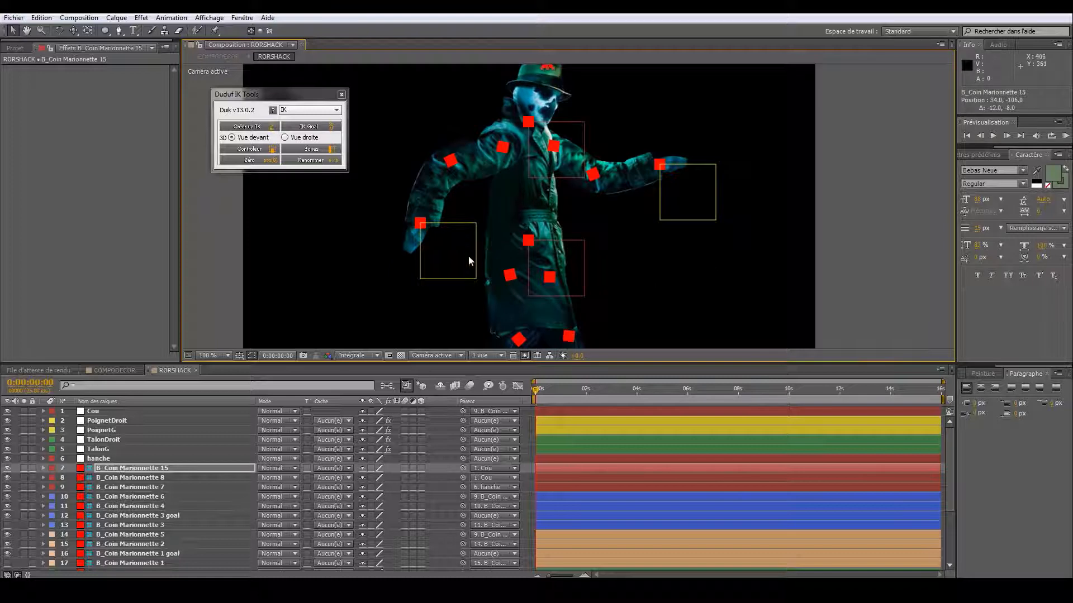
- Try moving the hanche controller to test how the body follows, and undo the move
scroll(528, 251, "down", 1)
scroll(538, 226, "up", 1)
left_click_drag(580, 266, 593, 268)
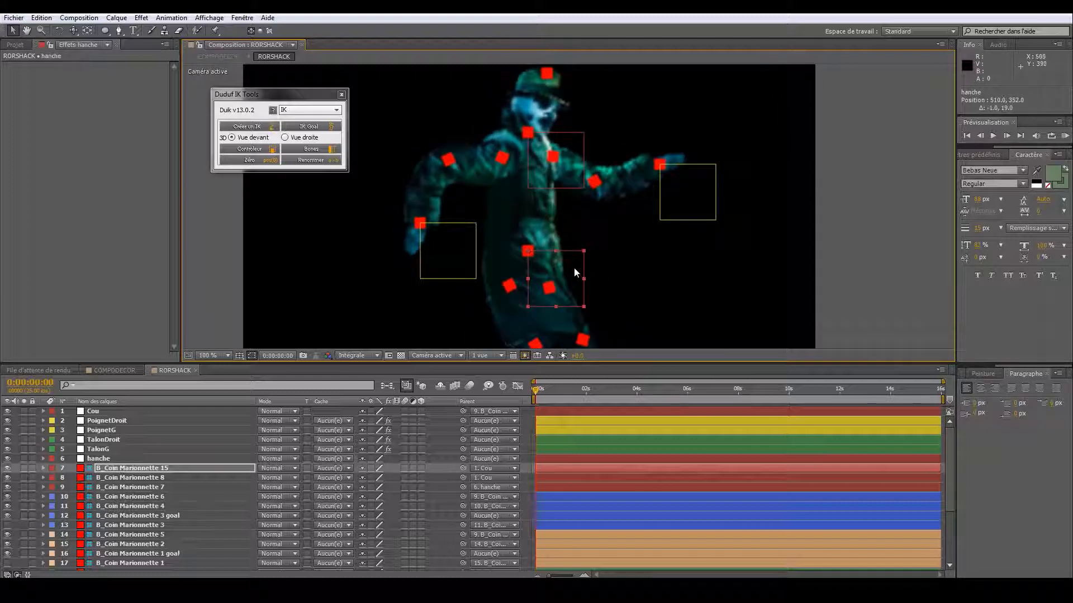
key("ctrl+z")
- Examine how the neck bone, the hanche controller and the Cou controller are linked, including the parent choices for Cou
left_click(528, 121)
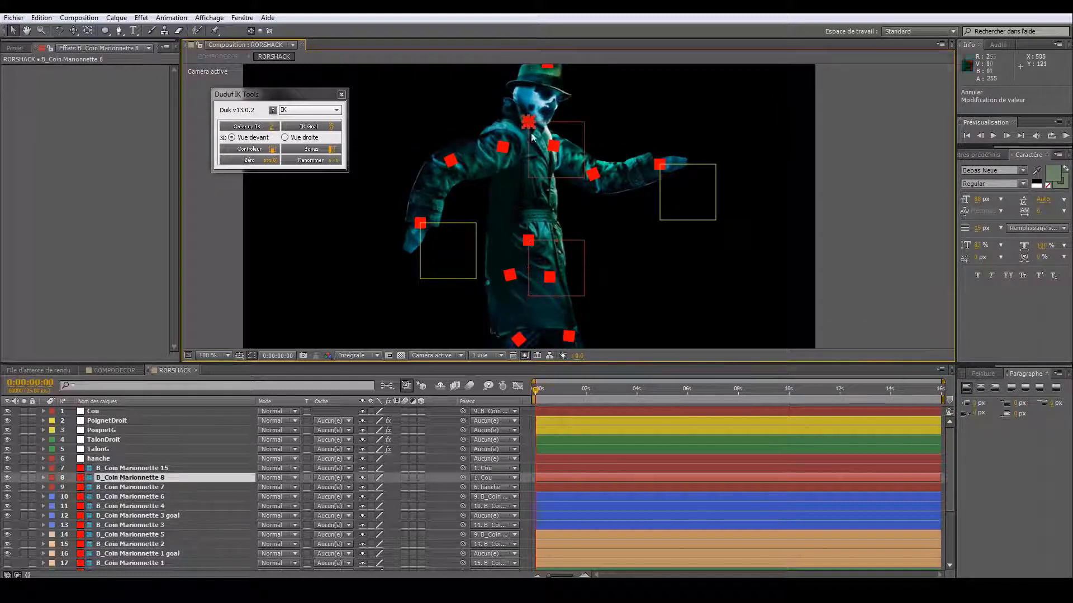
left_click(571, 257)
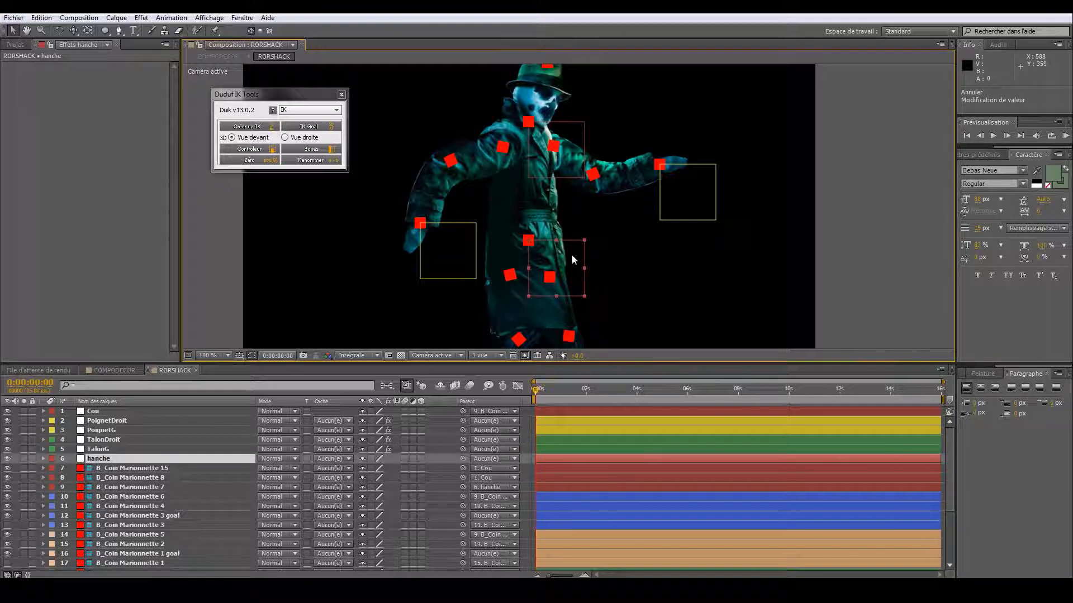
left_click(560, 165)
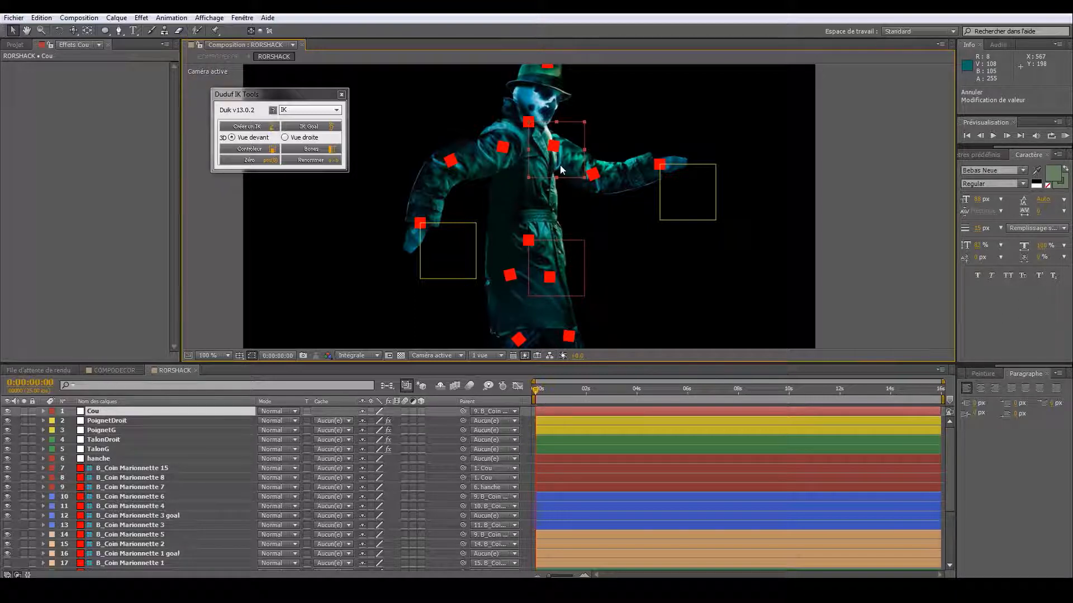
left_click(528, 122)
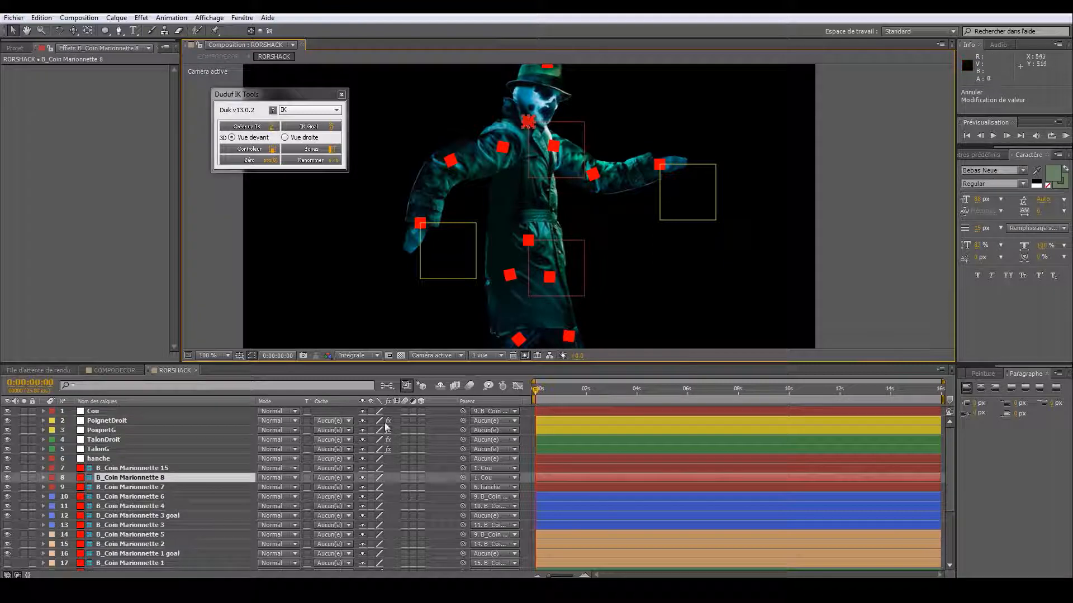
left_click(540, 176)
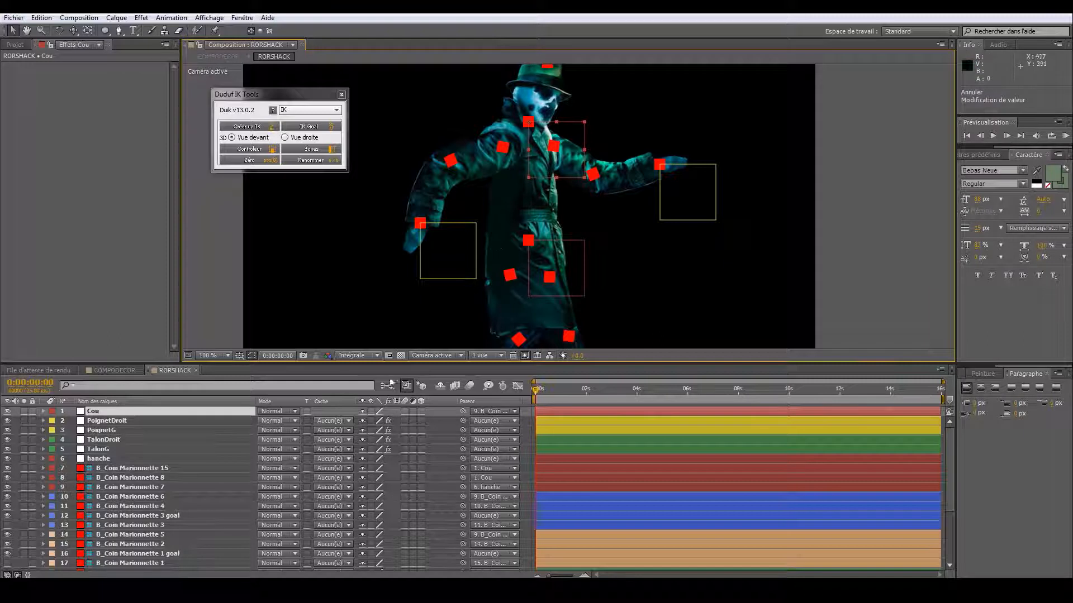
left_click(512, 411)
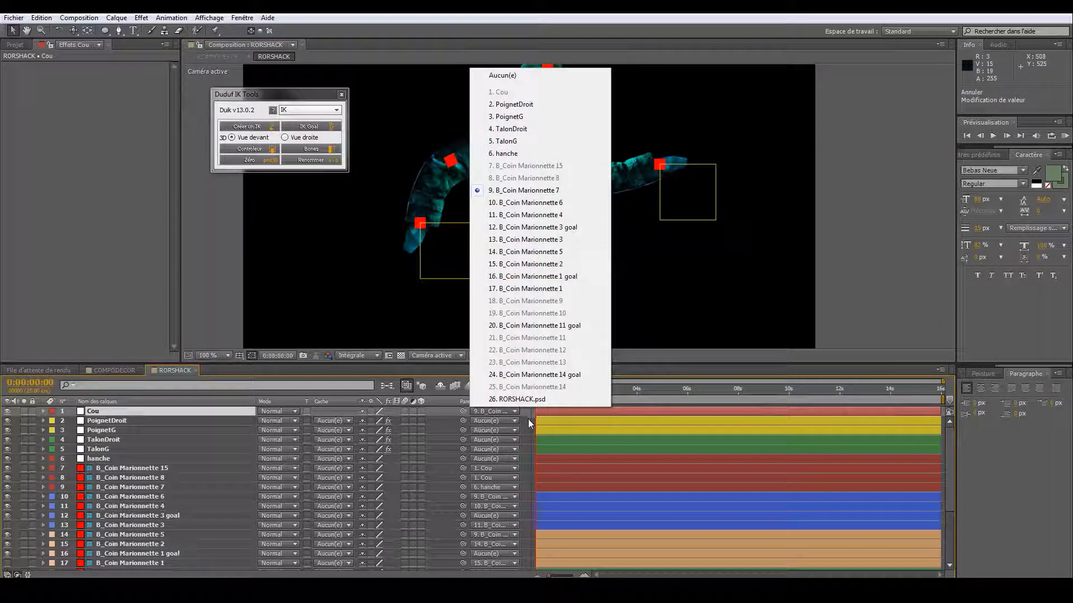
left_click(209, 304)
left_click(209, 304)
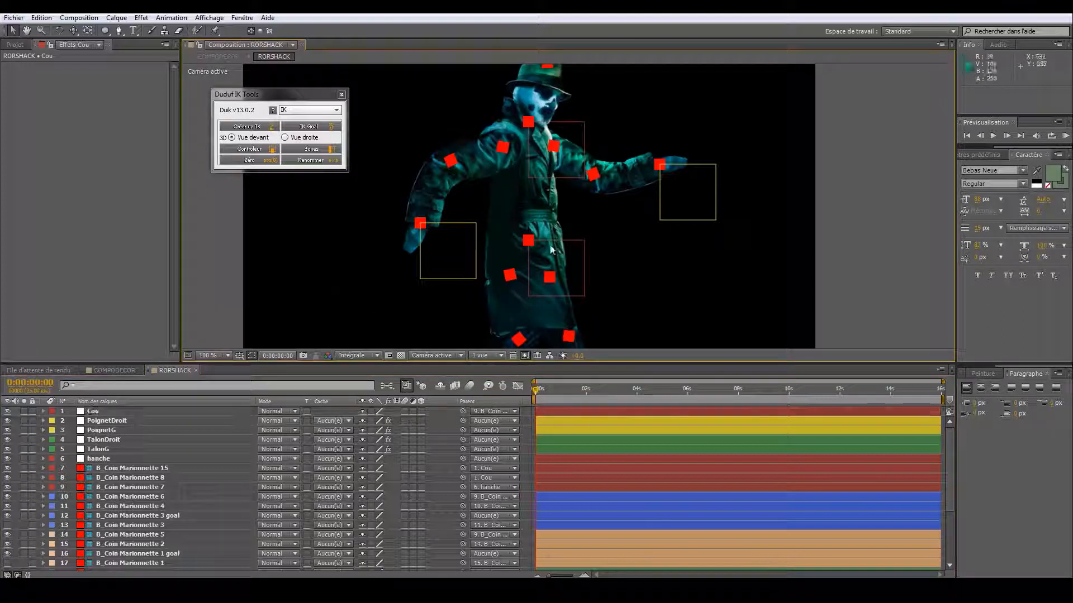
- Compare the hanche and Cou controllers, try a small move of Cou, and undo it
left_click(555, 251)
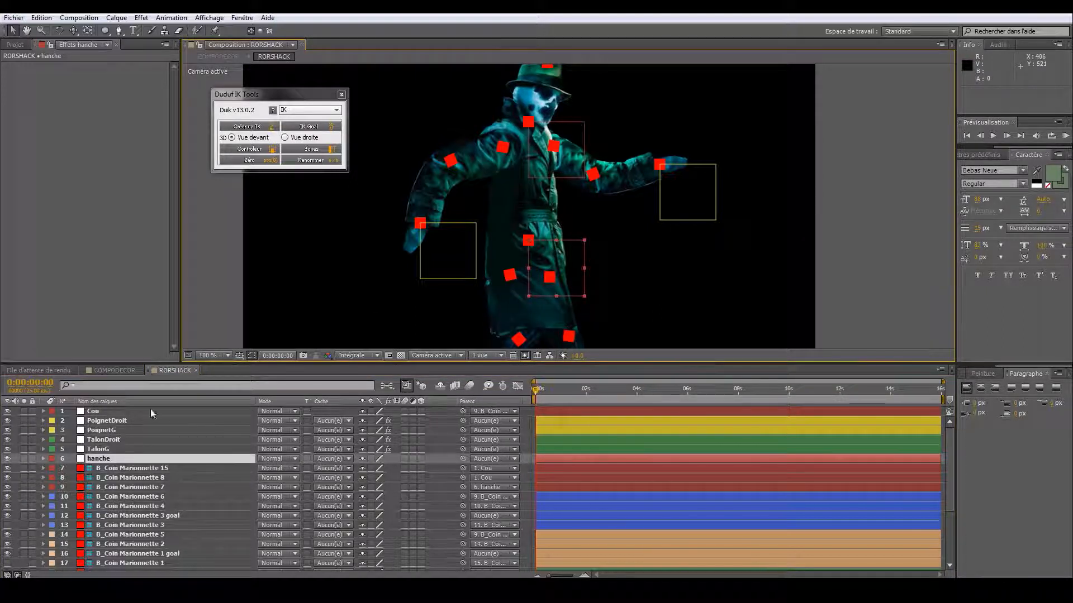
left_click(550, 177)
left_click(560, 261)
mouse_move(557, 165)
left_mouse_down()
mouse_move(545, 207)
mouse_move(551, 170)
left_mouse_up()
key("ctrl+z")
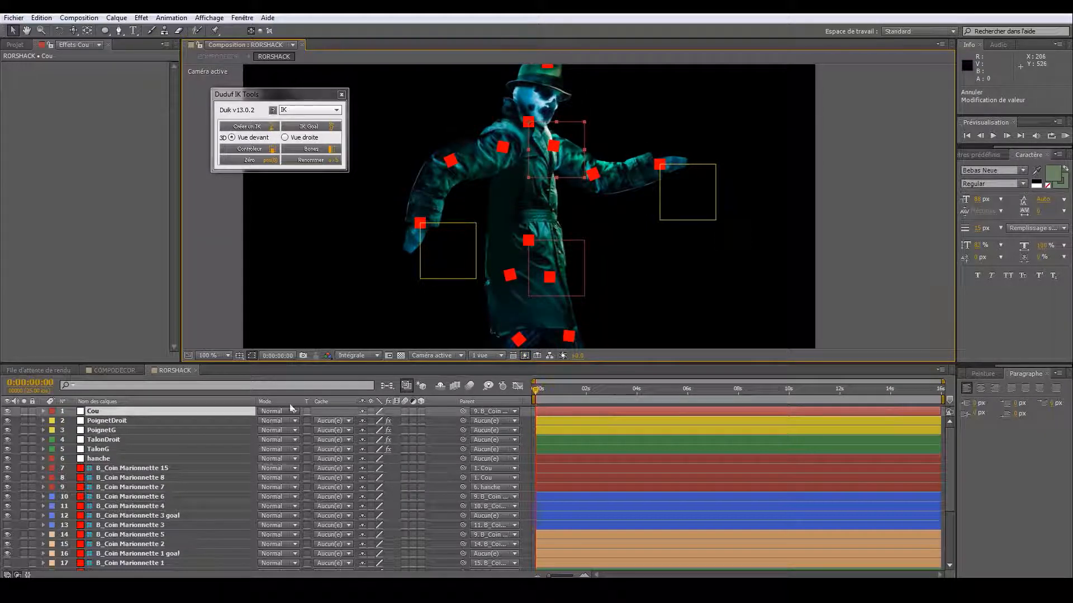
- Set the Cou controller's parent to Aucun(e)
left_click(483, 412)
left_click(511, 74)
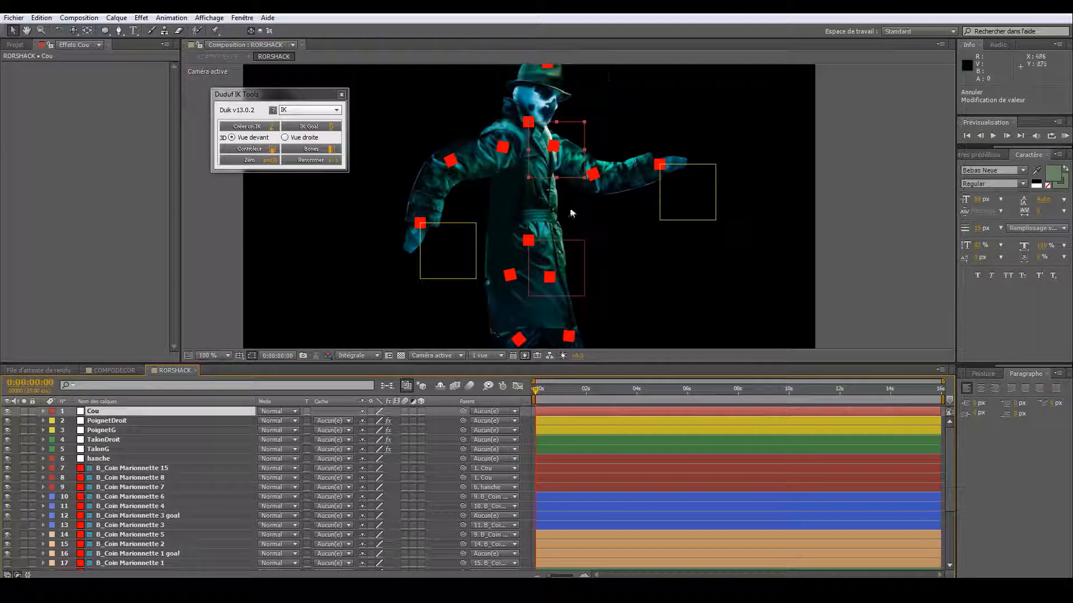
- Test the rig by moving the hanche controller to about 519, 318 and shifting Cou slightly, and undo both moves
mouse_move(575, 258)
left_mouse_down()
mouse_move(561, 250)
mouse_move(579, 250)
left_mouse_up()
scroll(592, 271, "down", 1)
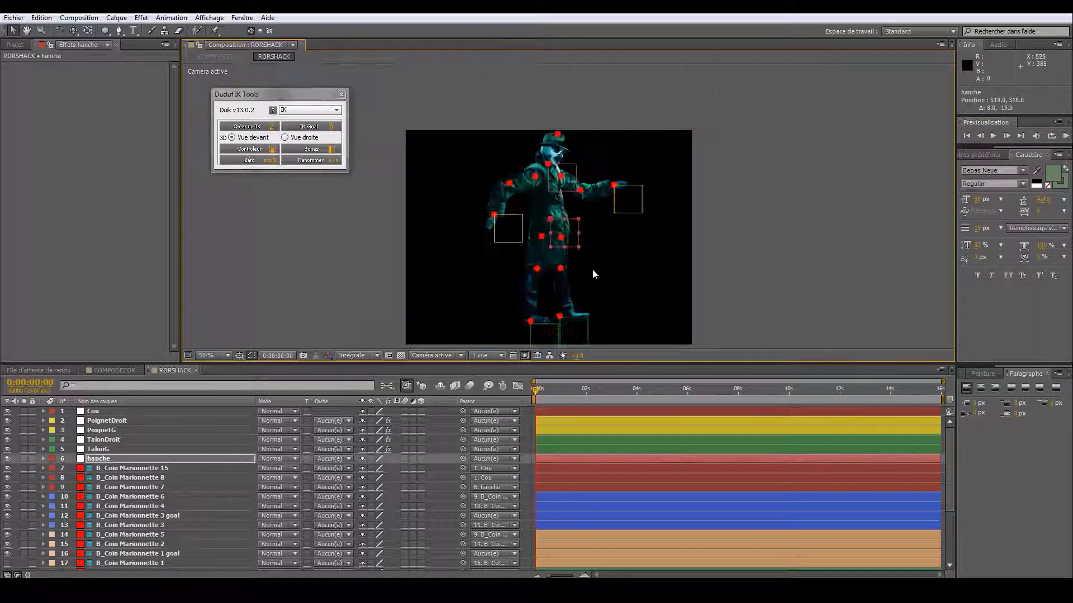
left_click_drag(573, 178, 577, 175)
key("ctrl+z")
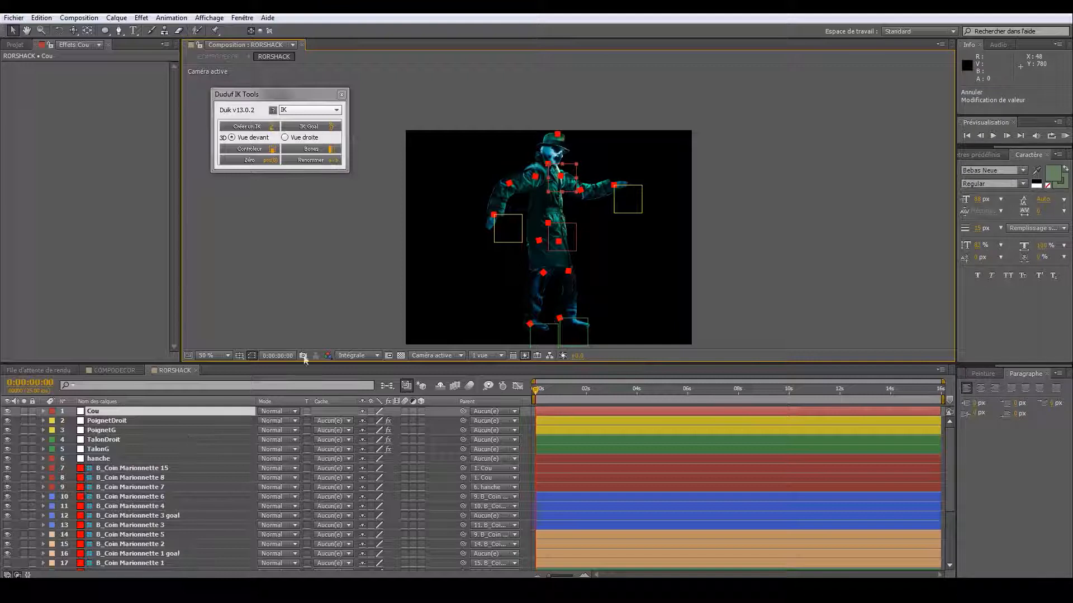
key("period")
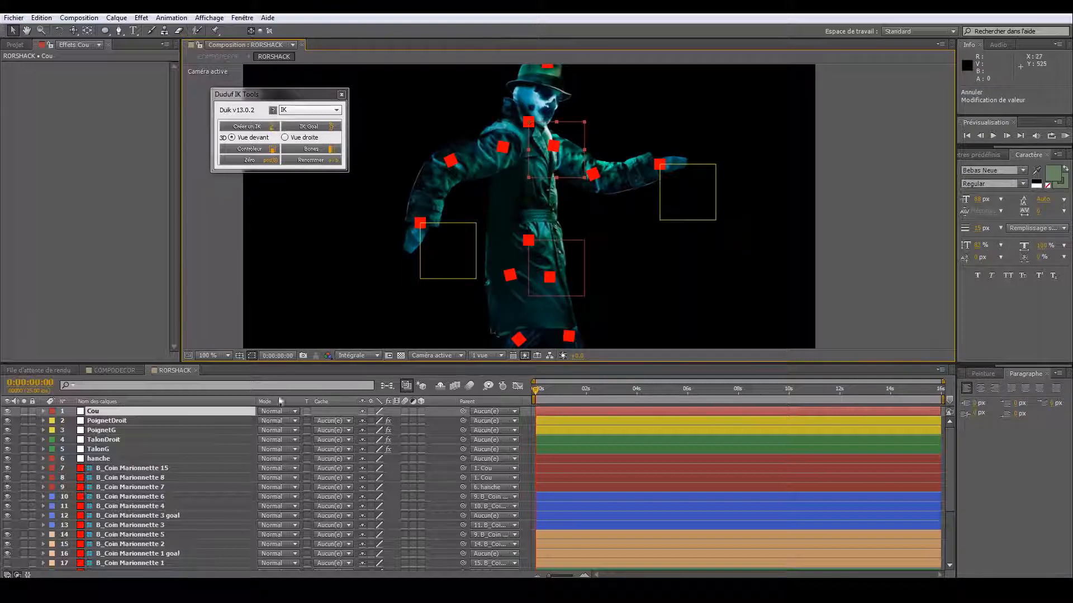
- Activate the Puppet Overlap tool on the RORSHACK.psd layer with a Devant value of -100%
scroll(155, 479, "down", 5)
left_click(120, 556)
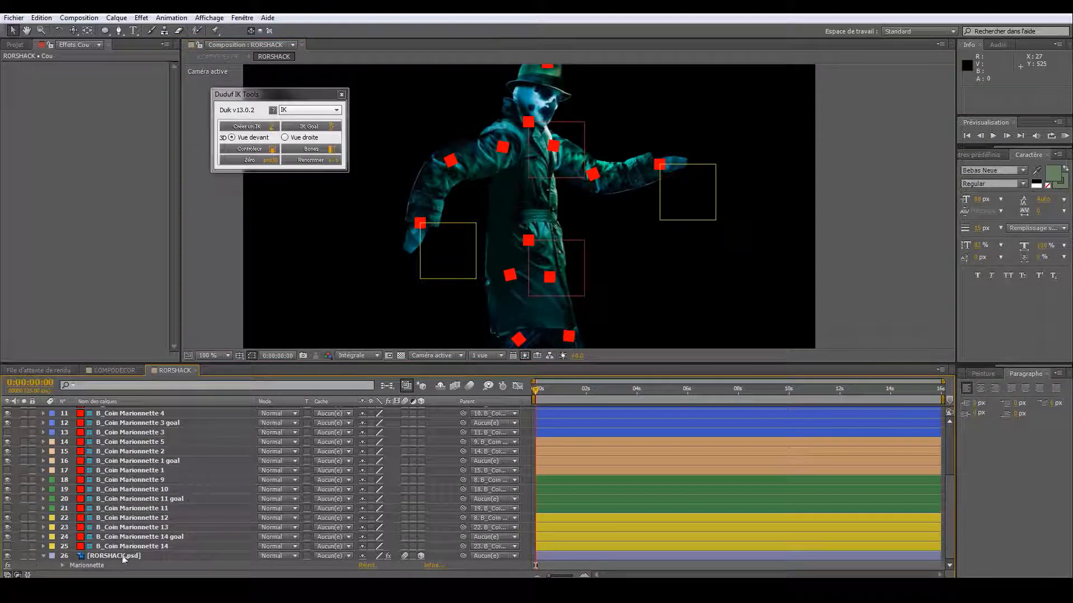
left_click(214, 30)
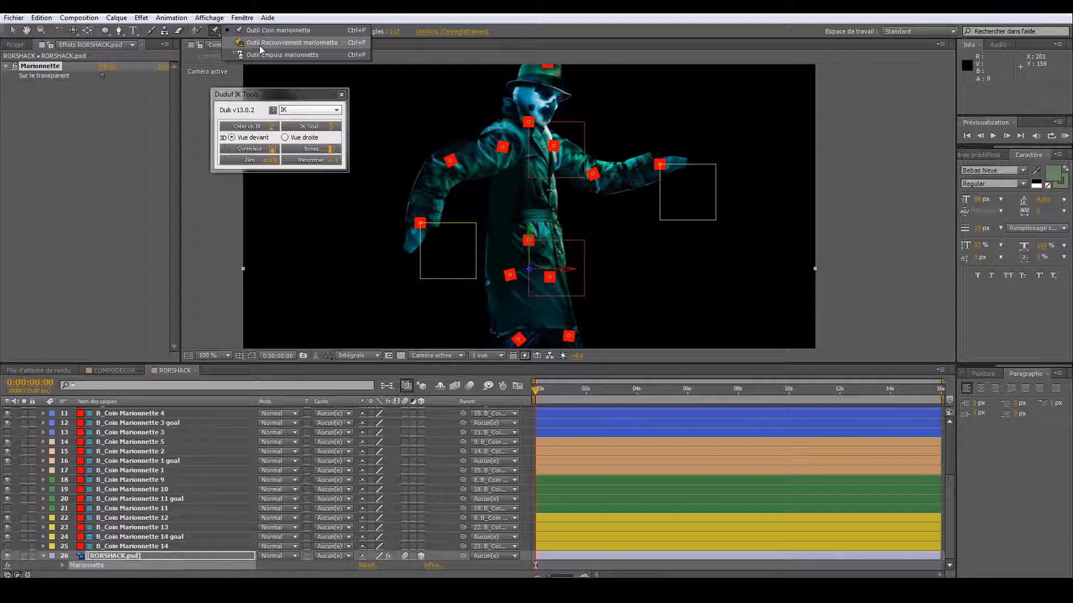
left_click(293, 44)
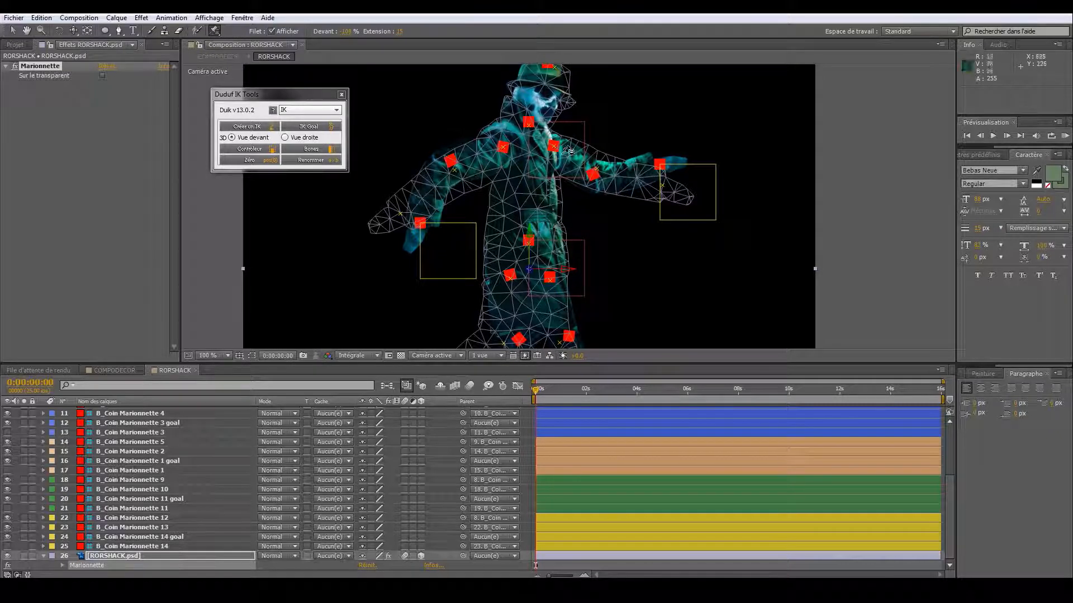
left_click(345, 32)
- Place overlap pins at -100% along the PoignetDroit arm, from the hand across the forearm up to the shoulder
left_click(686, 193)
left_click(681, 199)
left_click(632, 183)
left_click(613, 166)
left_click(601, 157)
left_click(593, 184)
left_click(605, 181)
left_click(623, 166)
left_click(593, 161)
left_click(579, 152)
left_click(567, 145)
left_click(564, 165)
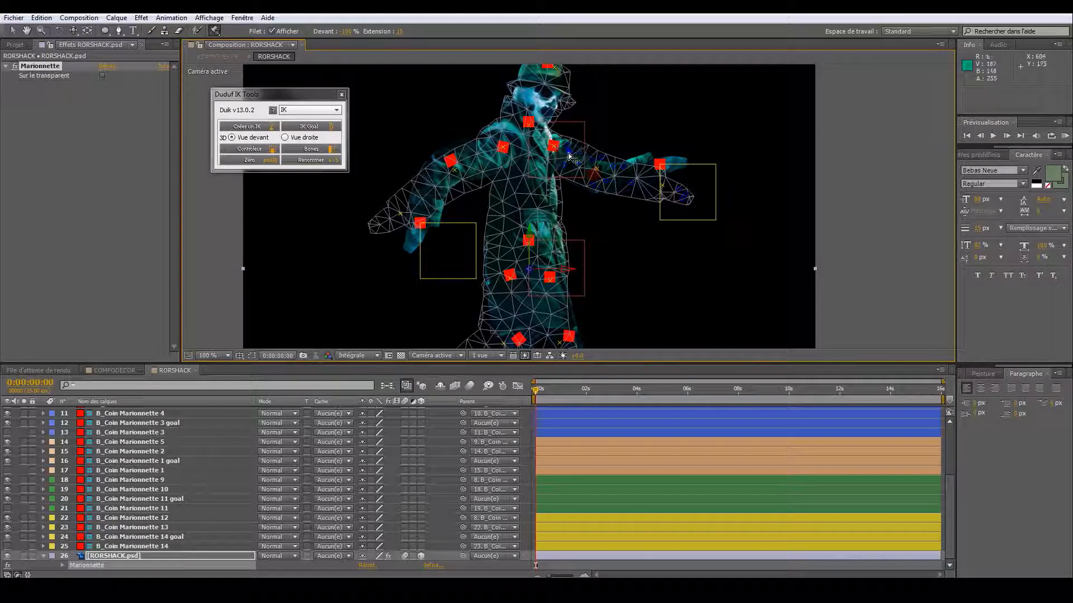
left_click(569, 151)
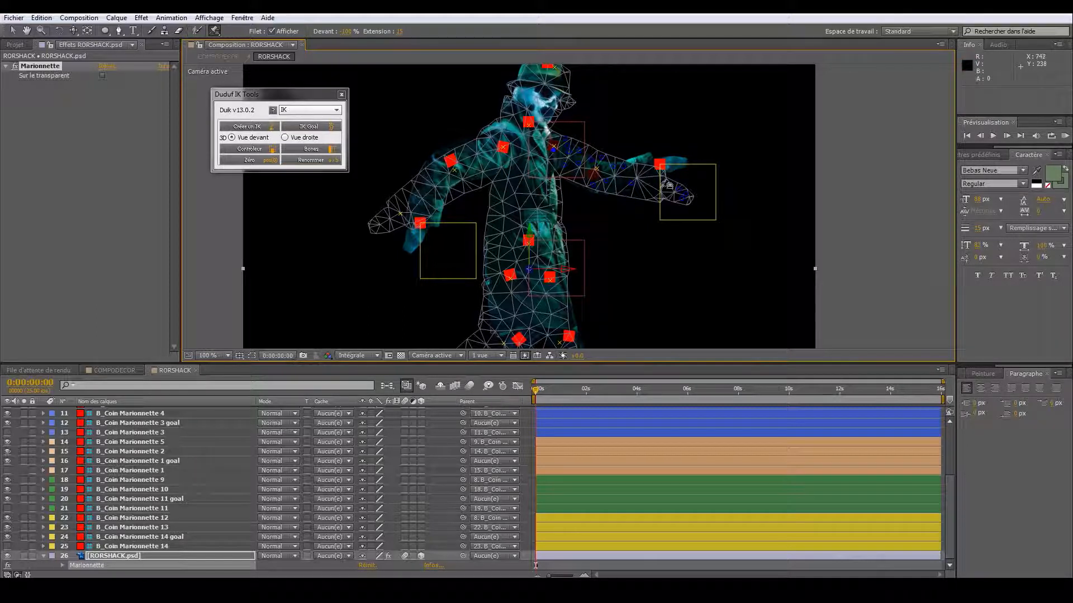
left_click(691, 199)
- Set Devant to 100% and place overlap pins over the hand and forearm of the PoignetG arm
left_click(346, 32)
type("100")
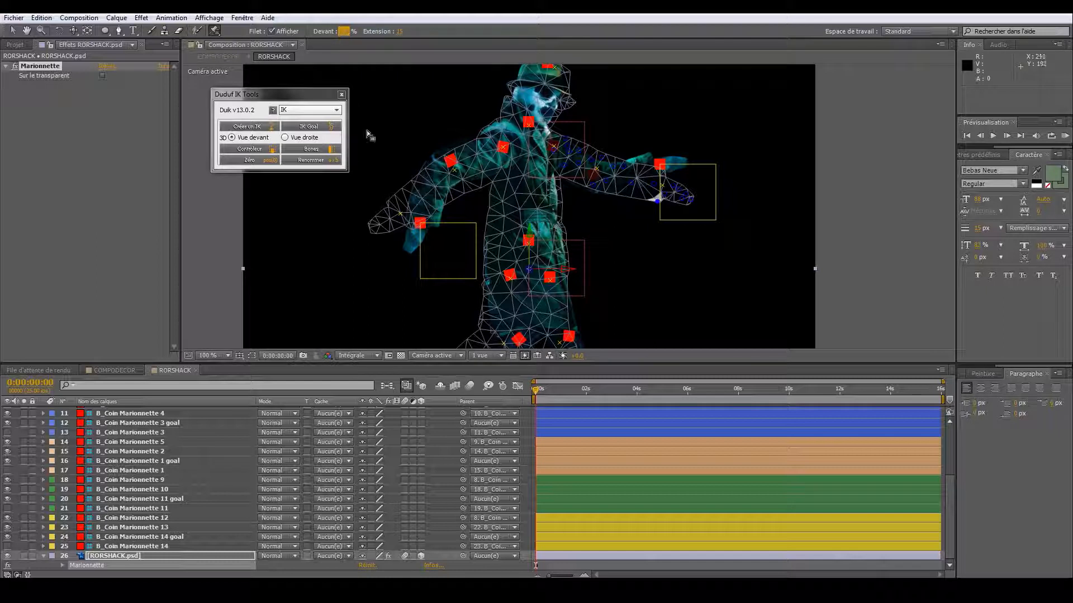
left_click(383, 224)
left_click(402, 208)
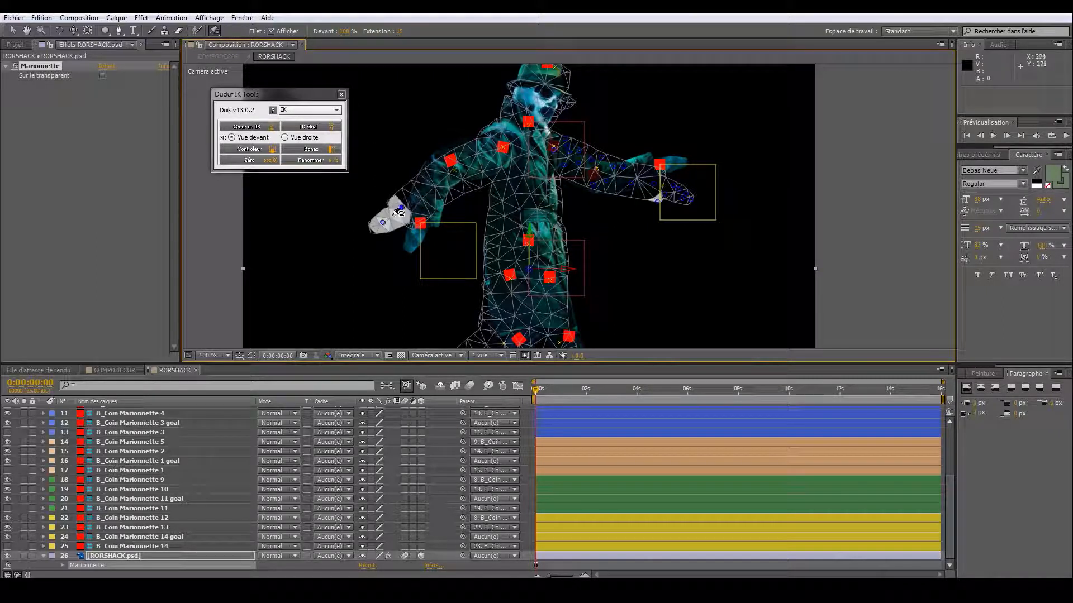
left_click(411, 209)
left_click(451, 188)
left_click(429, 194)
left_click(428, 210)
left_click(424, 178)
left_click(409, 189)
left_click(415, 190)
left_click(438, 171)
left_click(423, 188)
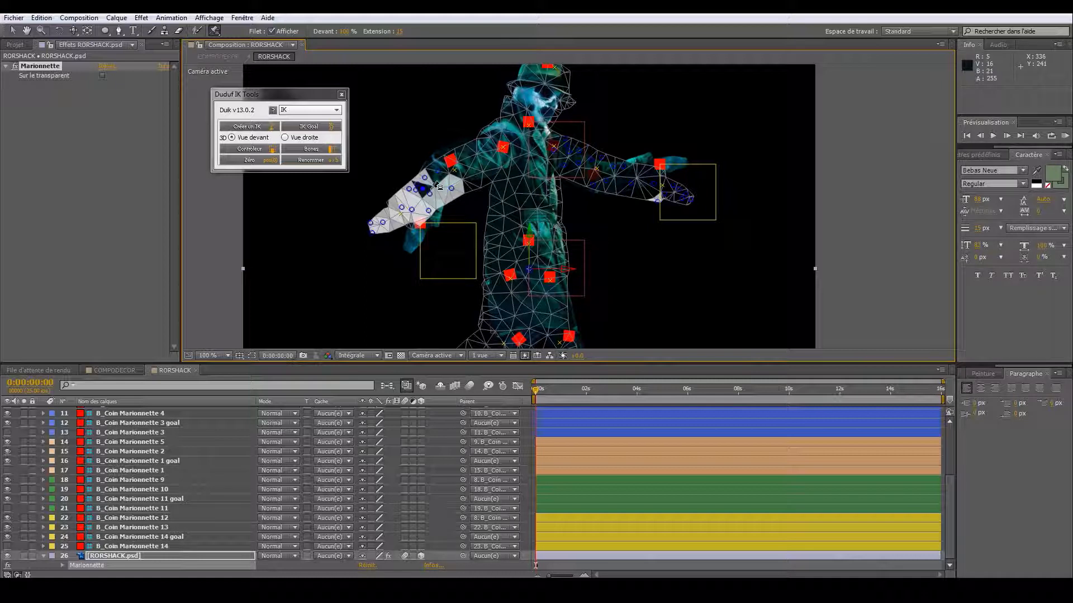
left_click(431, 189)
- Extend the 100% overlap pins over the upper arm and shoulder of the PoignetG arm
left_click(439, 165)
left_click(456, 173)
left_click(470, 174)
left_click(468, 187)
left_click(476, 184)
left_click(483, 183)
left_click(472, 163)
left_click(461, 153)
left_click(456, 150)
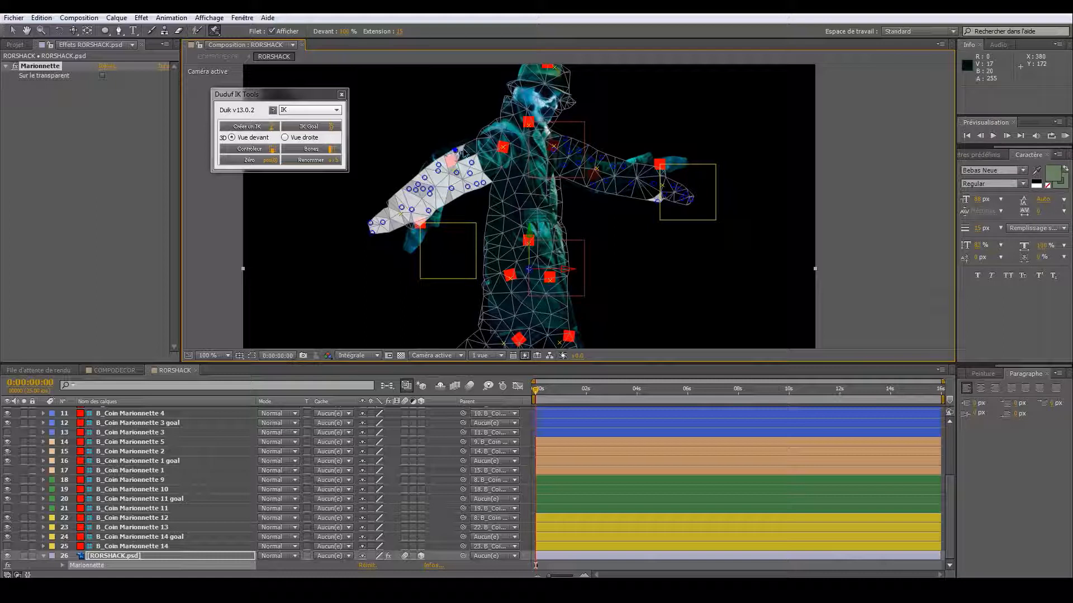
left_click(490, 174)
left_click(499, 138)
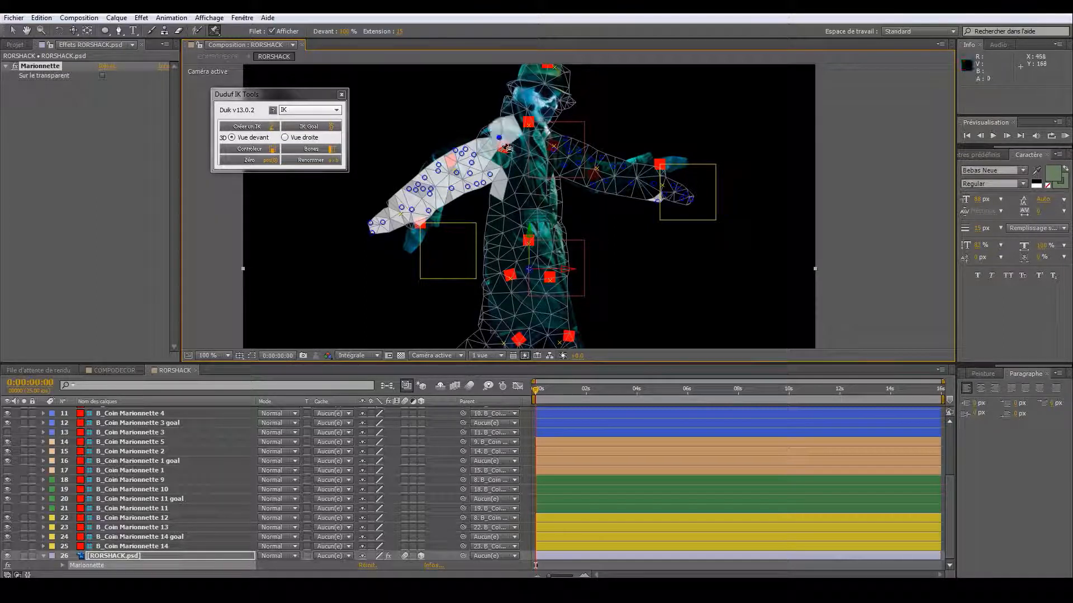
left_click(496, 158)
left_click(482, 134)
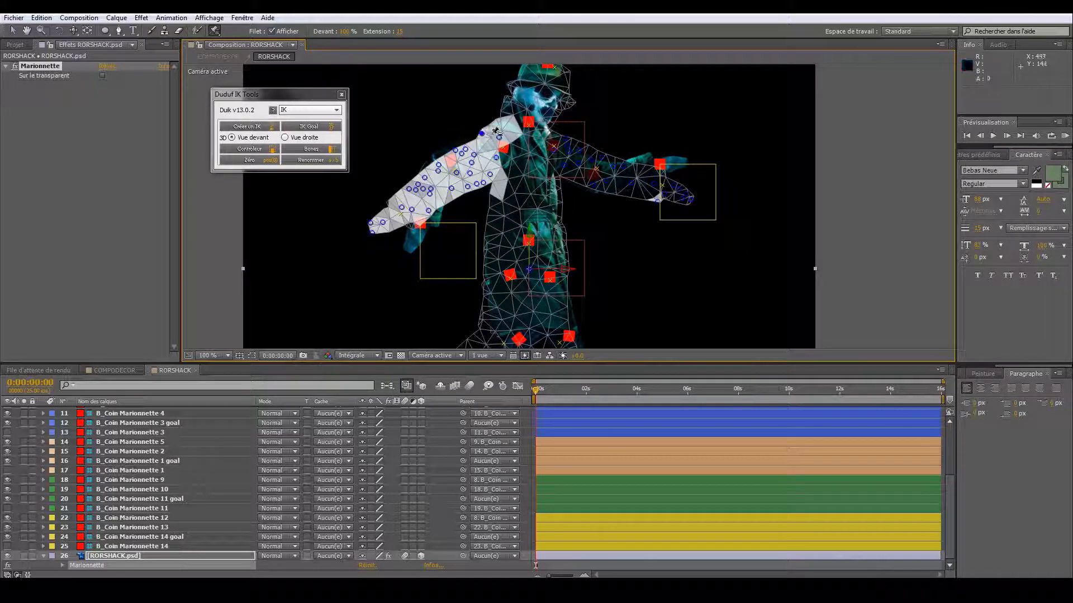
left_click(506, 158)
- Close the Duduf IK Tools window and move the PoignetG controller so that its arm crosses the front of the coat
scroll(546, 247, "down", 2)
scroll(546, 231, "up", 1)
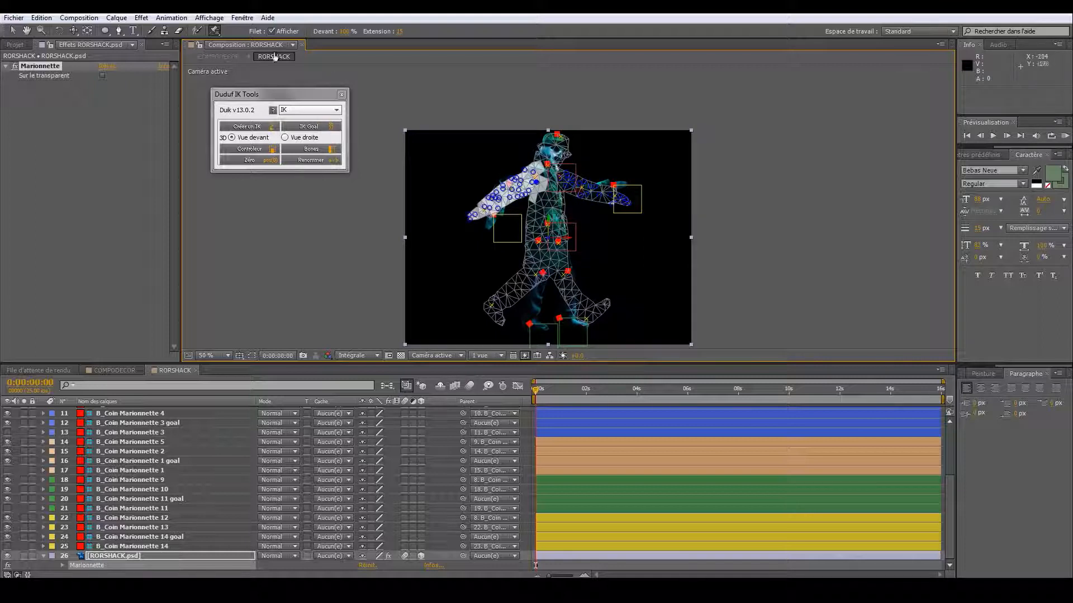
left_click(14, 32)
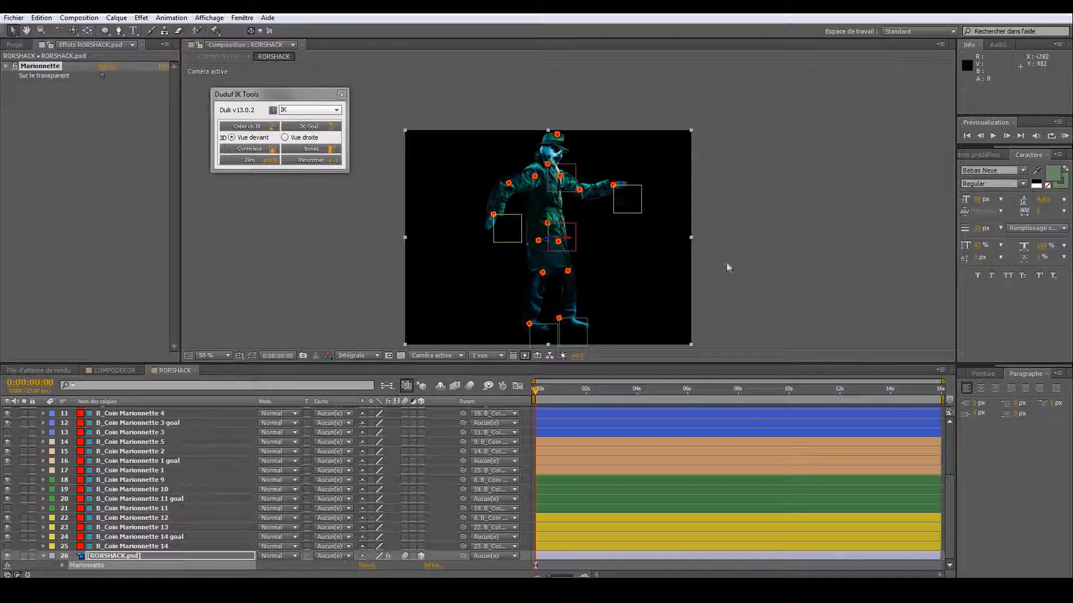
left_click(769, 276)
scroll(767, 277, "up", 1)
left_click(448, 259)
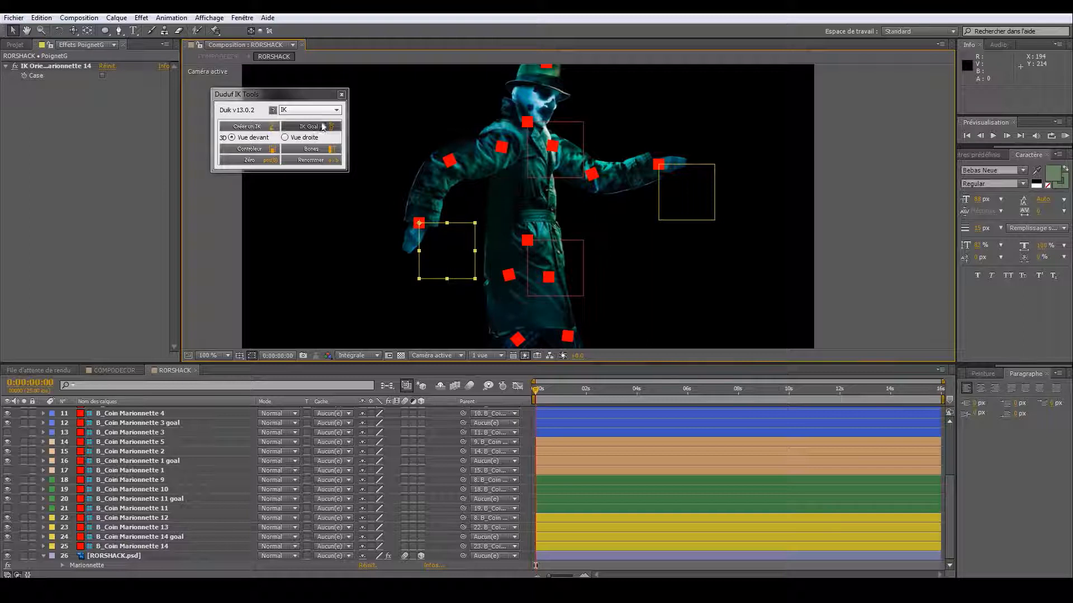
left_click(341, 94)
left_click_drag(446, 274, 540, 262)
- Test the arm overlap by moving the PoignetDroit controller through several poses, ending behind the coat at 548, 369
left_click_drag(708, 212, 665, 216)
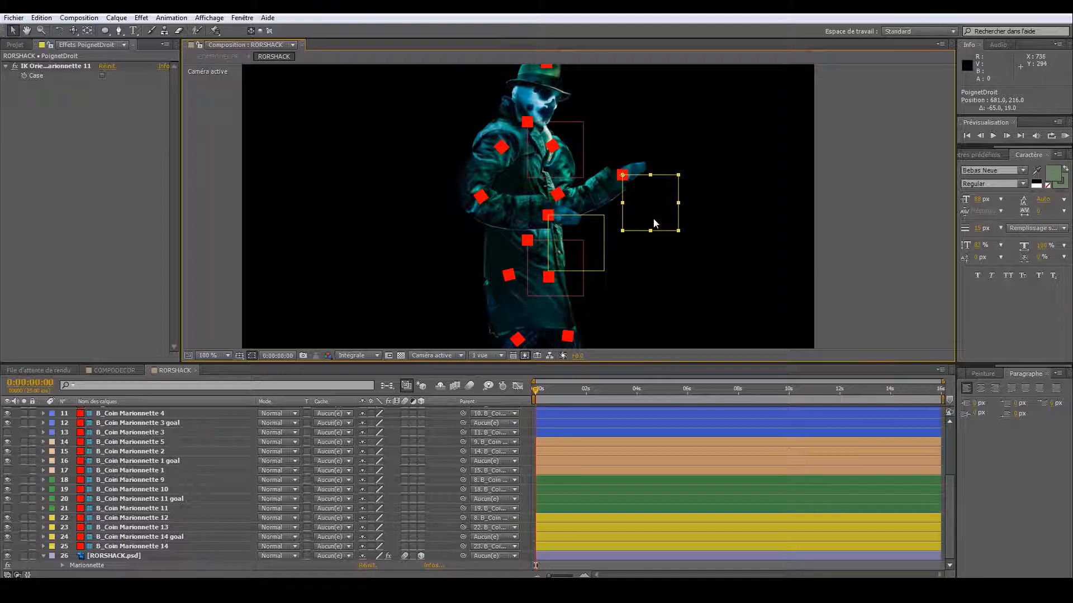
left_click_drag(643, 217, 690, 184)
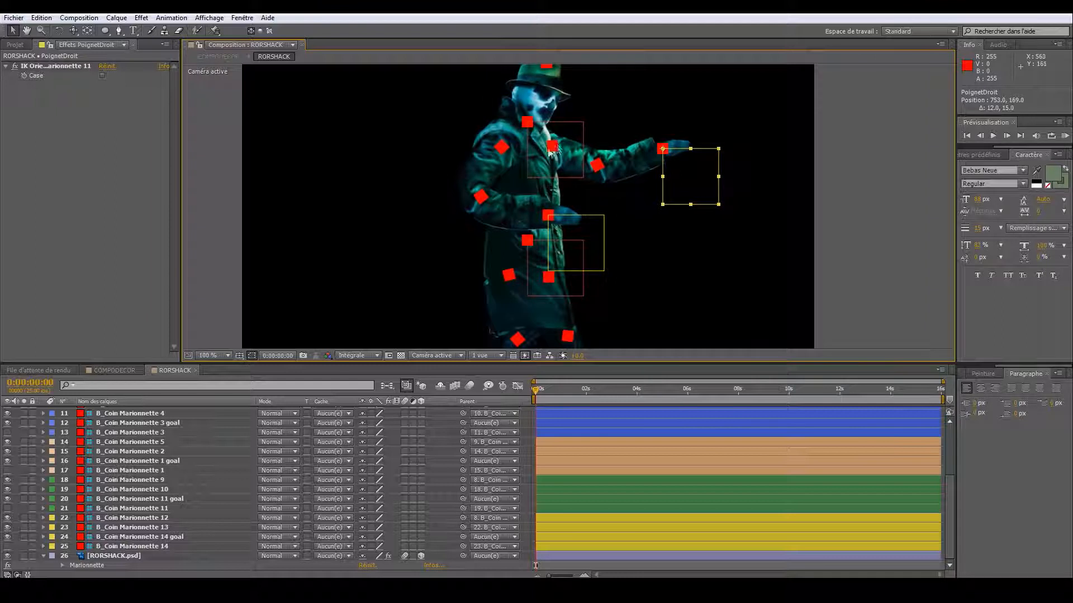
left_click(552, 147)
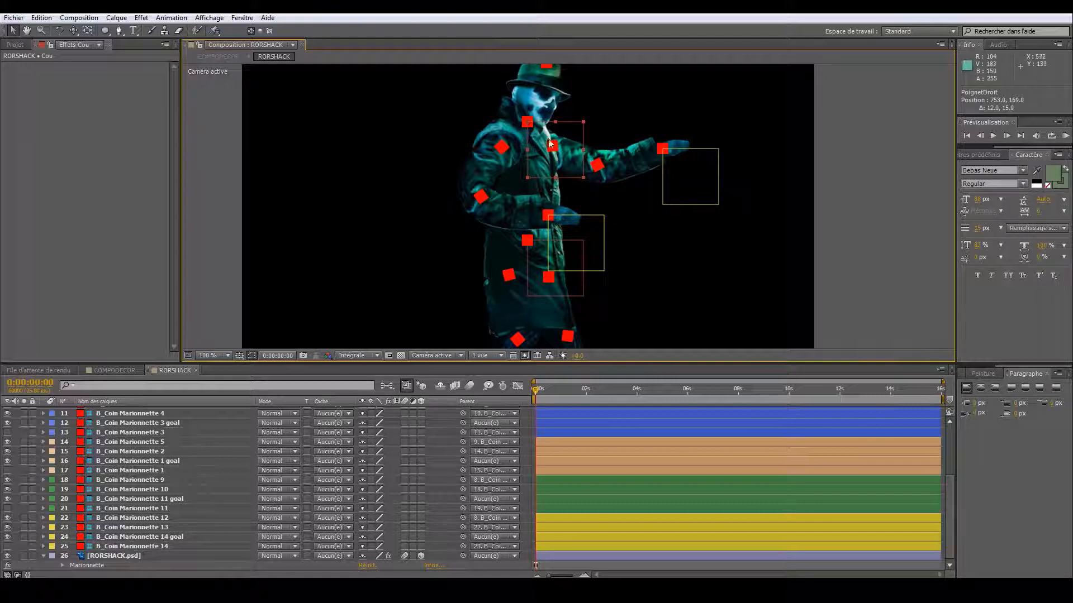
left_click(686, 179)
left_click_drag(686, 179, 577, 298)
scroll(577, 298, "up", 4)
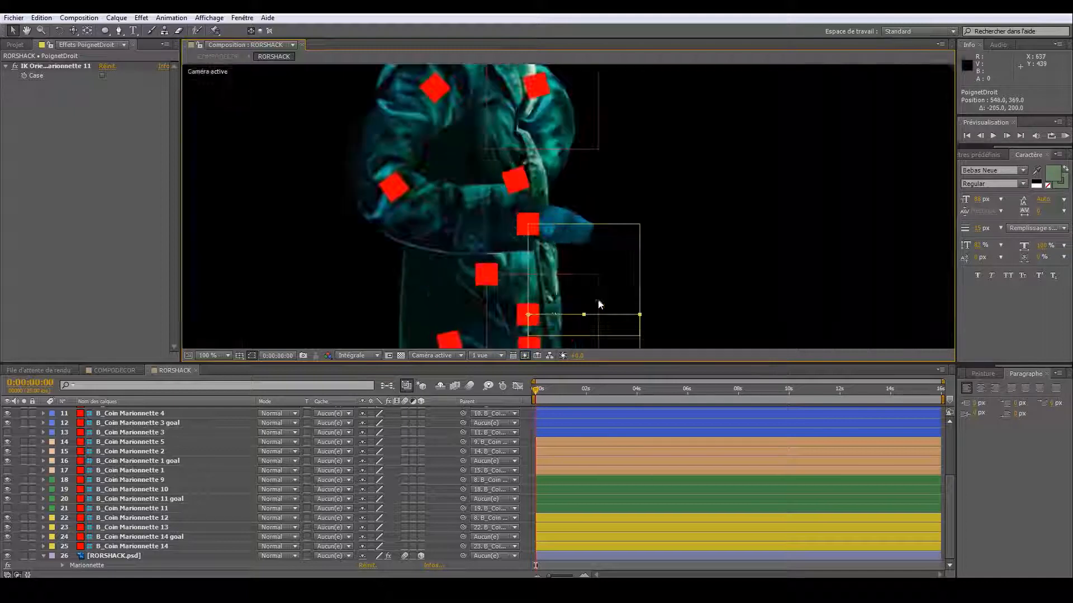
scroll(568, 290, "down", 4)
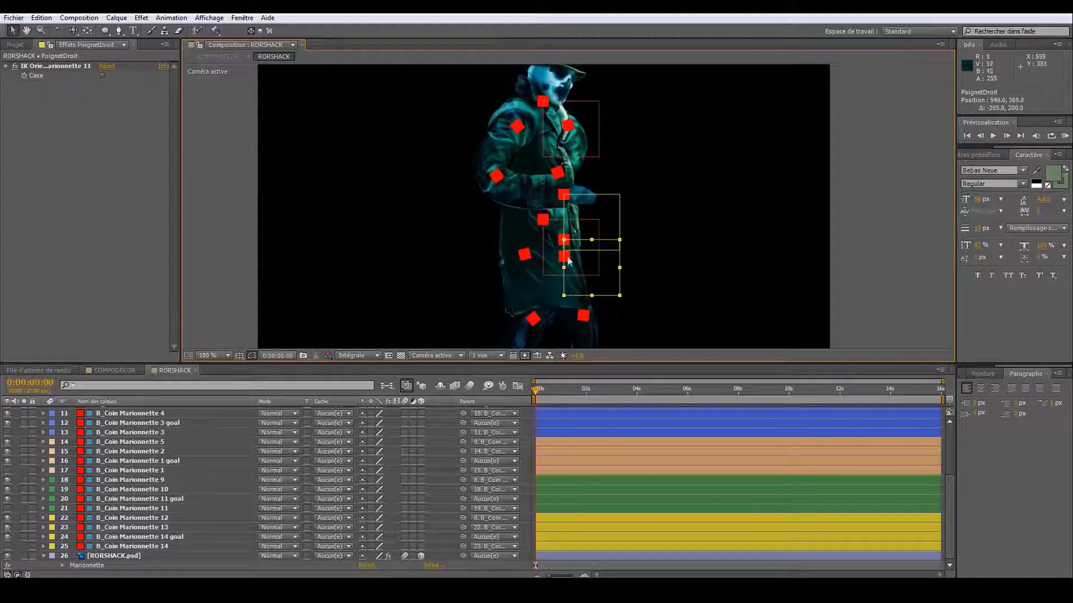
- Reactivate the Puppet Overlap tool on RORSHACK.psd and add pins with a negative Devant value over the white patch at the PoignetDroit wrist
left_click(215, 30)
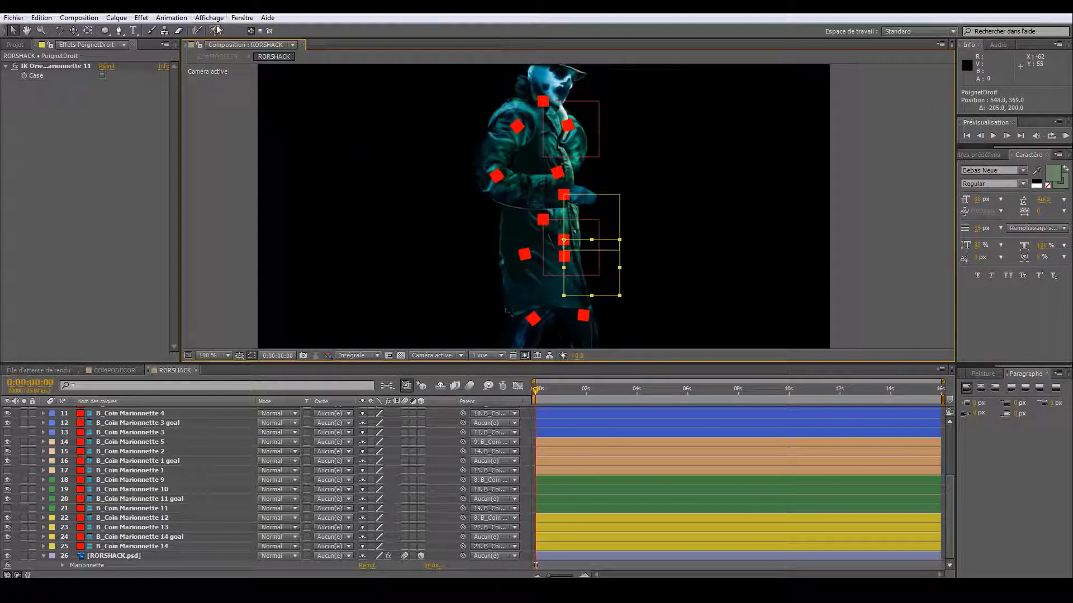
left_click(118, 556)
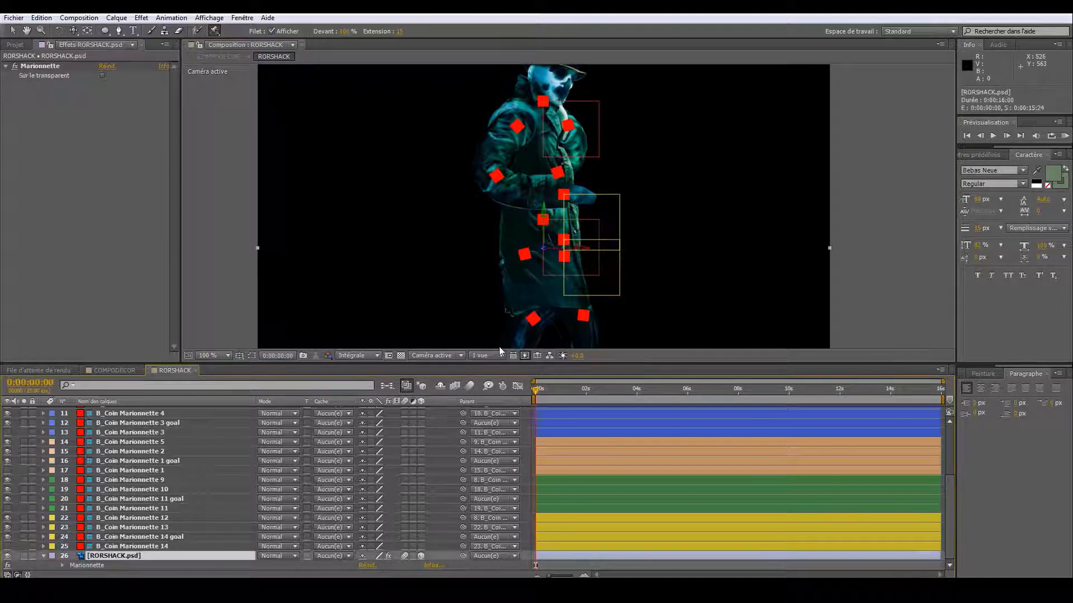
left_click(574, 144)
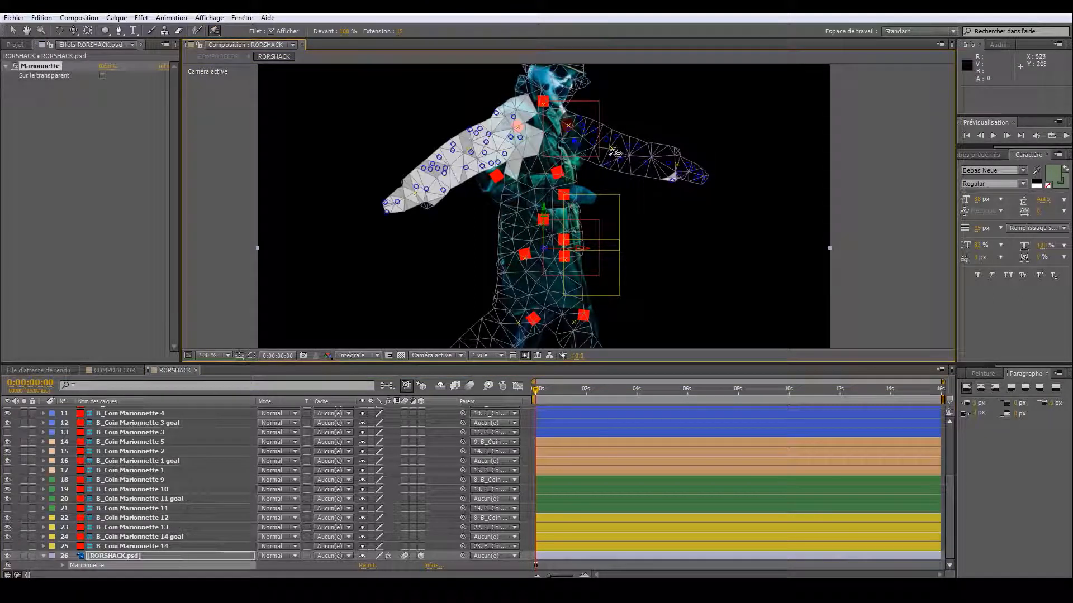
scroll(693, 190, "up", 1)
left_click(778, 149)
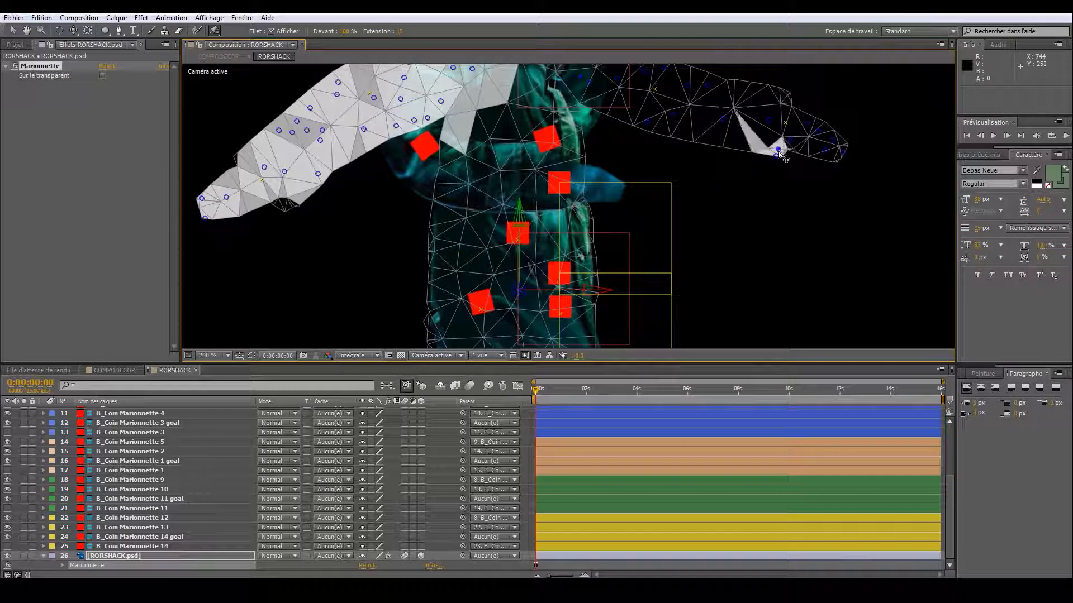
left_click_drag(347, 33, 265, 53)
left_click(778, 149)
left_click(780, 151)
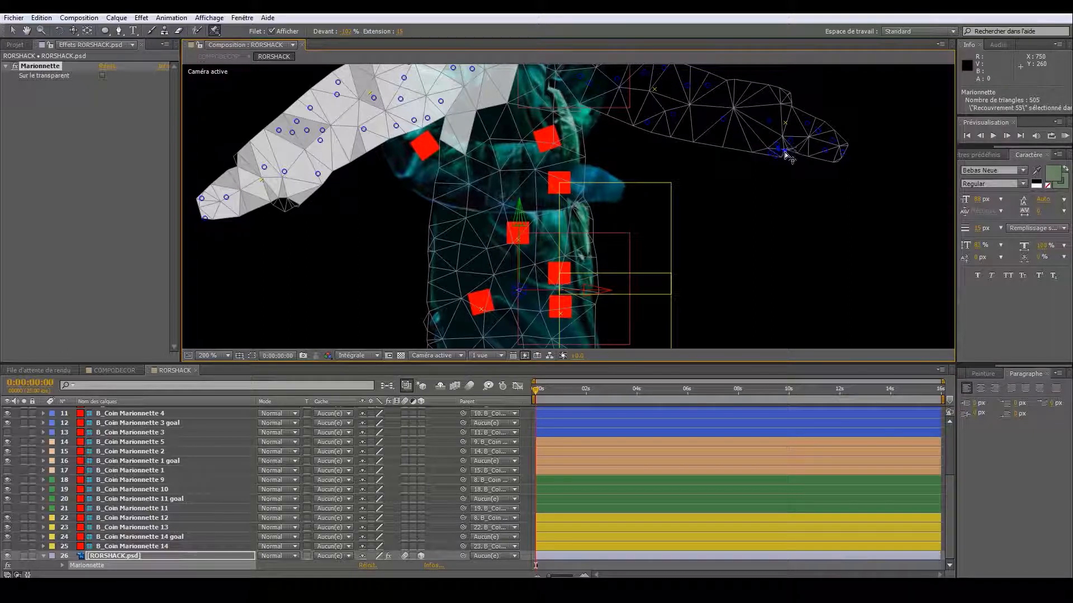
- Lower the Devant value and add overlap pins around the armpit and torso edge beside the PoignetG arm
left_click_drag(796, 158, 760, 225)
scroll(760, 224, "down", 1)
scroll(761, 223, "up", 1)
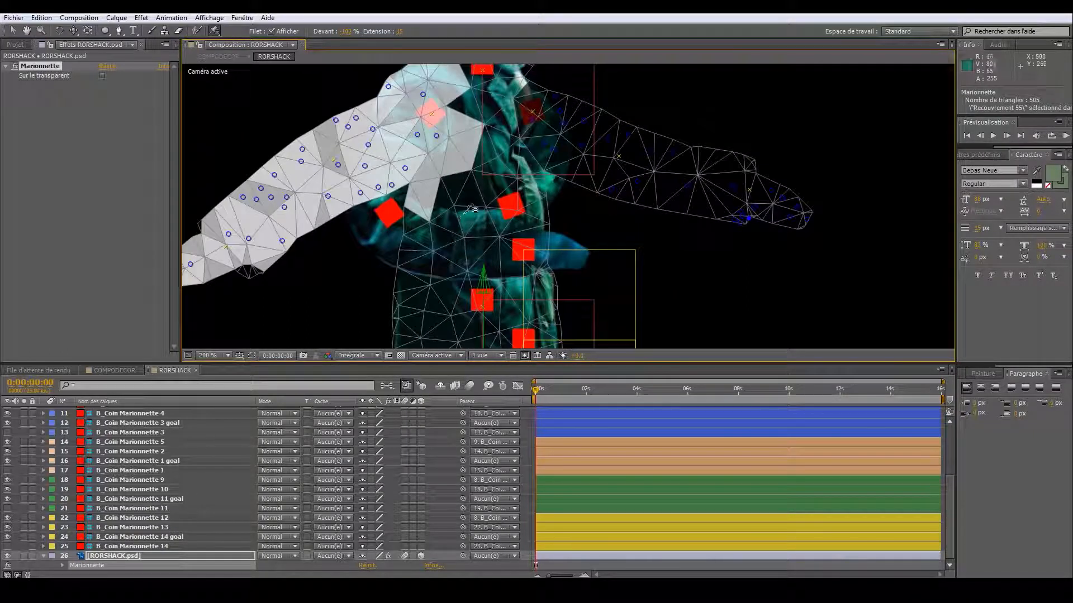
left_click(343, 32)
left_click(428, 210)
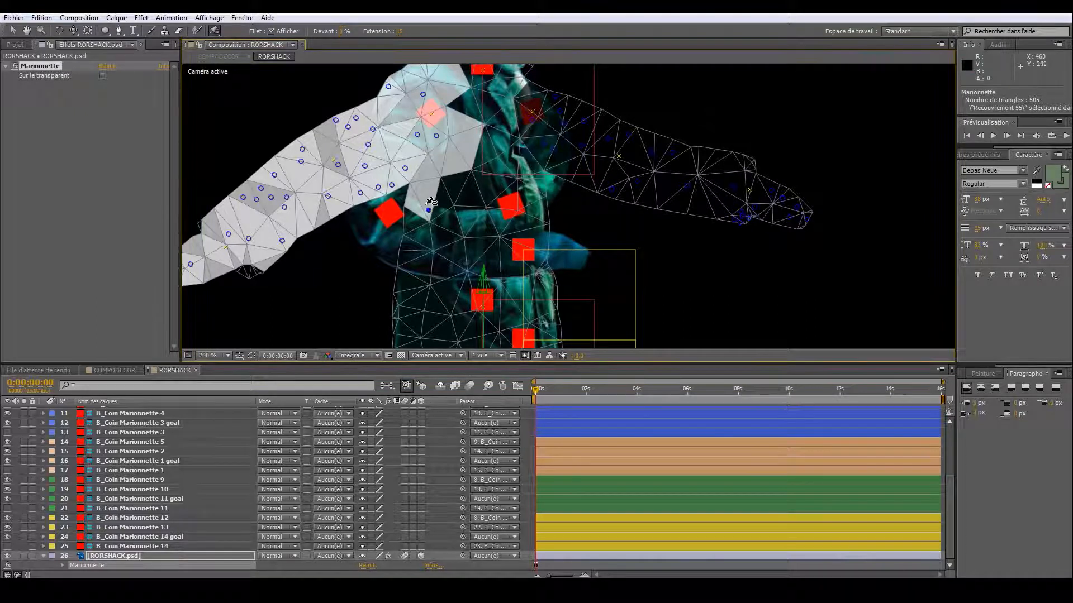
left_click(413, 196)
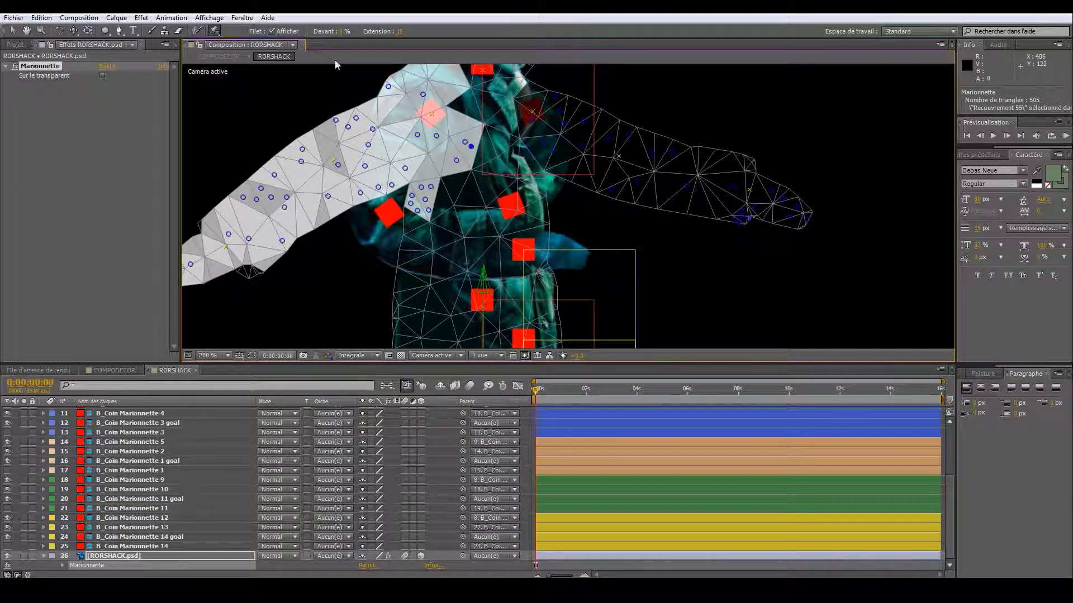
- Set a negative Devant value and add overlap pins on the fingertips of the PoignetDroit hand
left_click(339, 32)
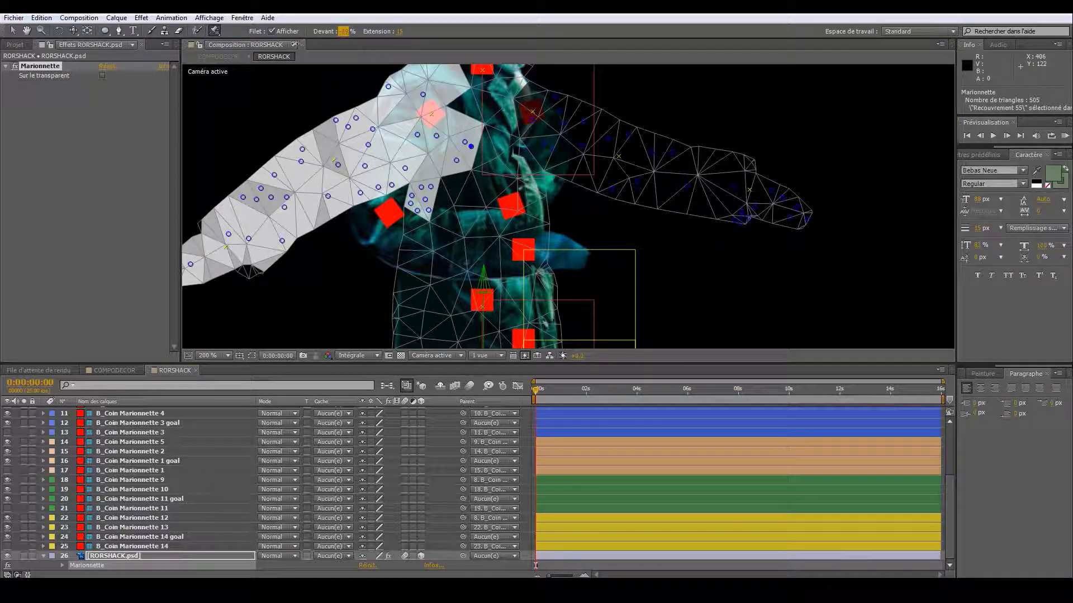
left_click(799, 224)
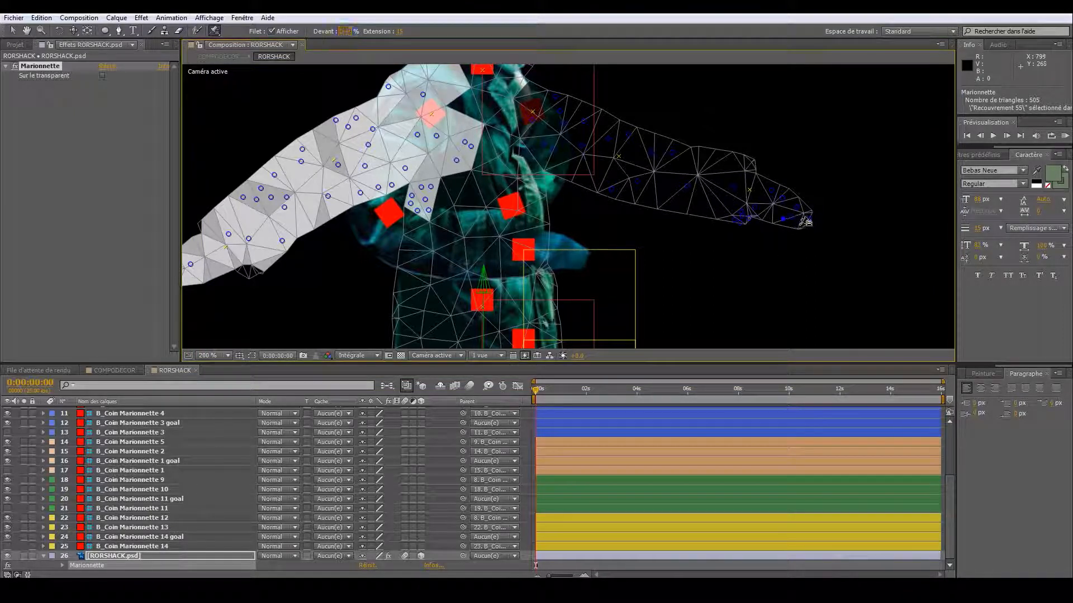
left_click(806, 212)
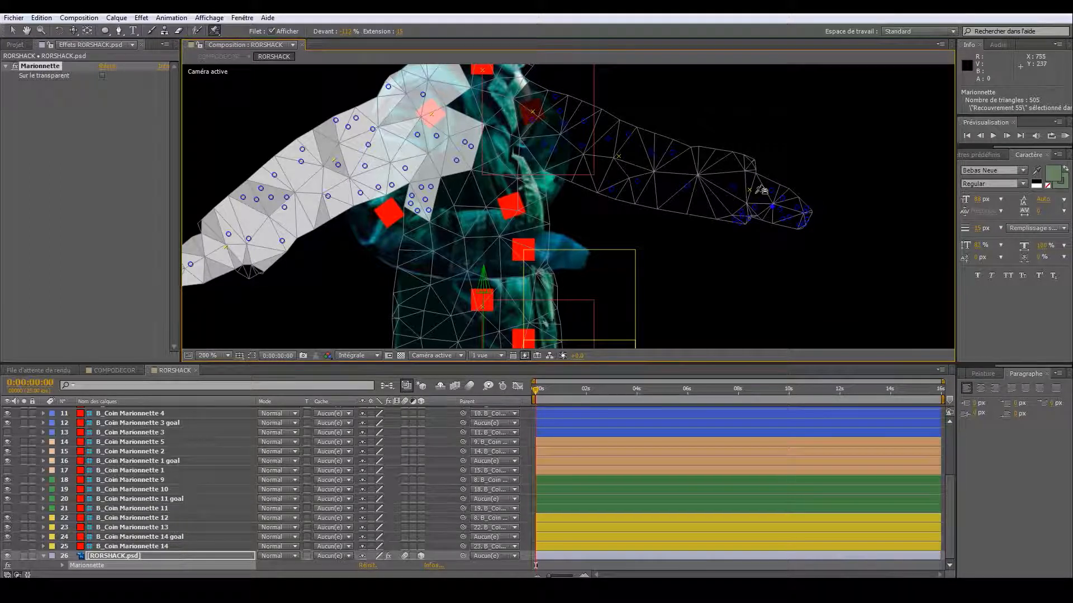
- Undo the accidental move in the composition and lock the RORSHACK.psd layer
left_click(13, 30)
left_click_drag(673, 307, 674, 221)
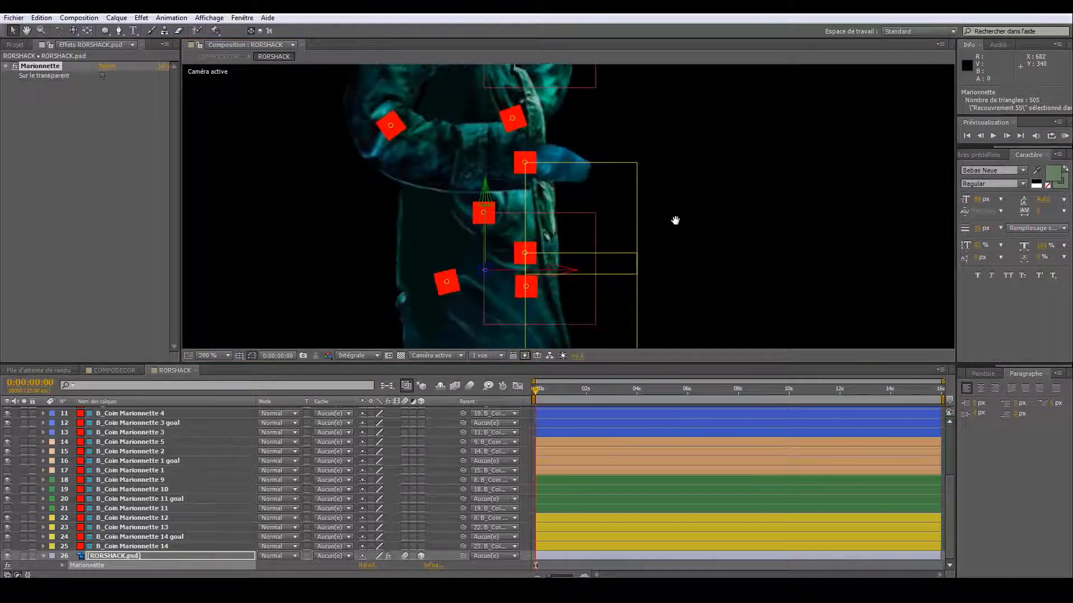
scroll(675, 220, "down", 1)
scroll(676, 220, "up", 1)
scroll(632, 253, "down", 1)
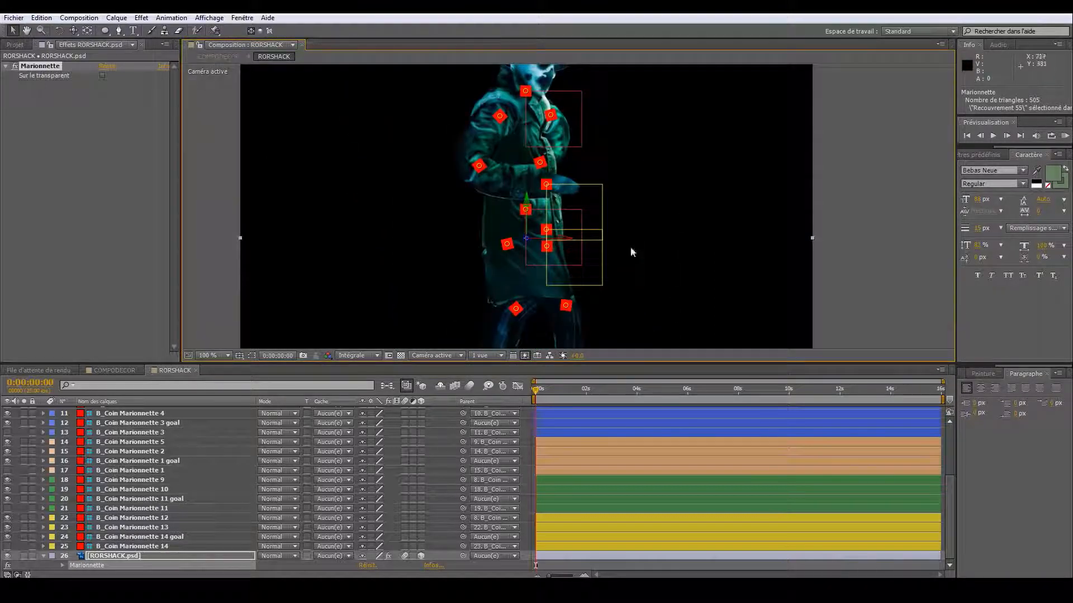
left_click_drag(595, 265, 606, 261)
key("ctrl+z")
left_click(32, 556)
- Move the PoignetG controller back beside the coat and the PoignetDroit controller forward to 654, 308
left_click(548, 203)
left_click_drag(557, 215, 490, 224)
left_click_drag(592, 278, 654, 243)
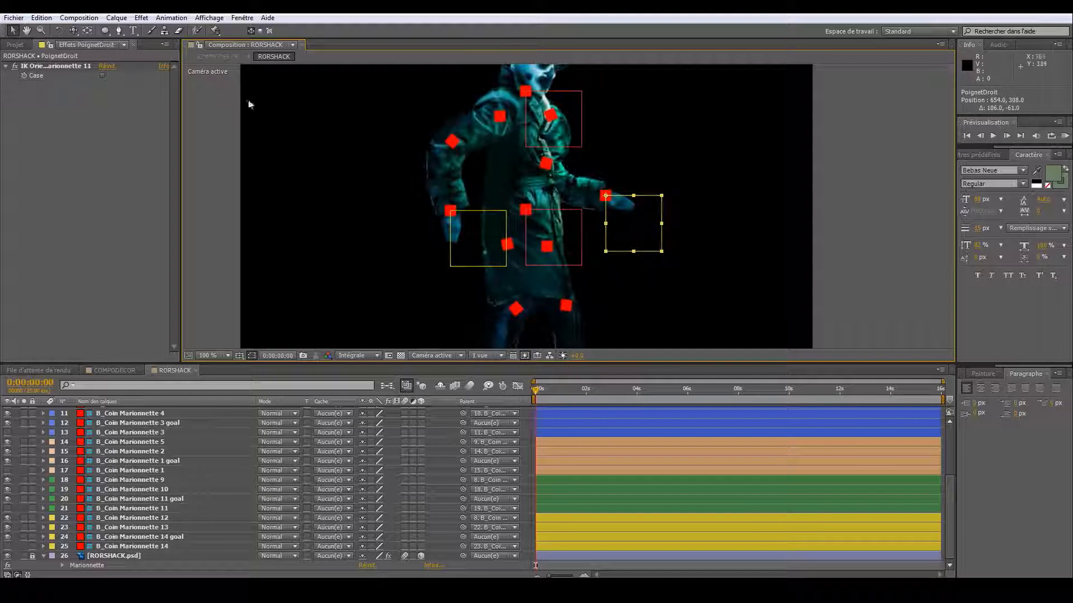
left_click(216, 30)
left_click(578, 188)
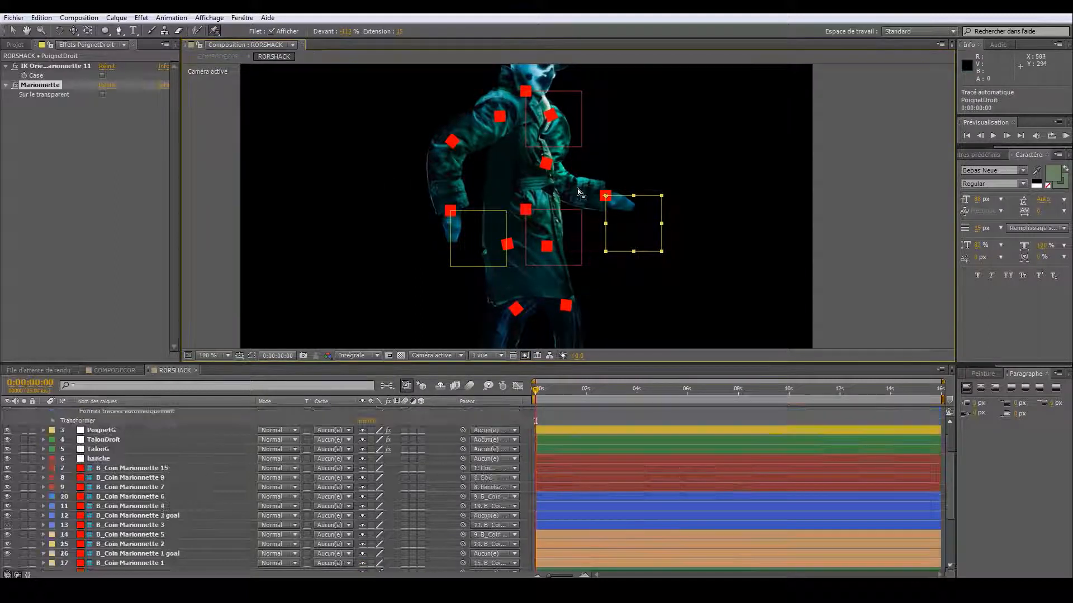
scroll(116, 553, "down", 5)
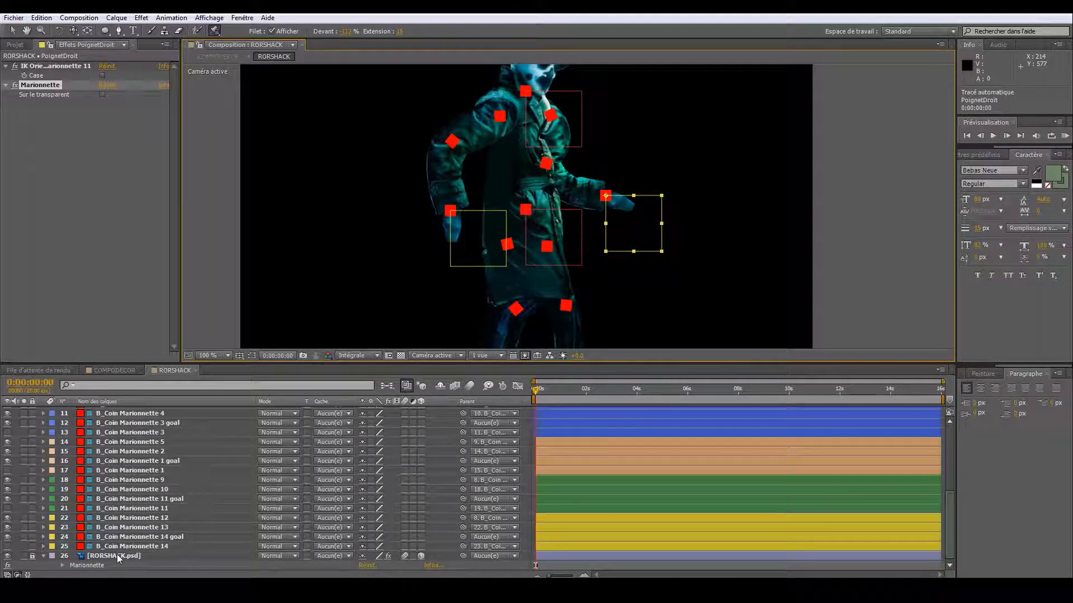
key("ctrl+z")
- Unlock the RORSHACK.psd layer and display its puppet overlap mesh to examine the overlap areas on both arms
left_click(116, 555)
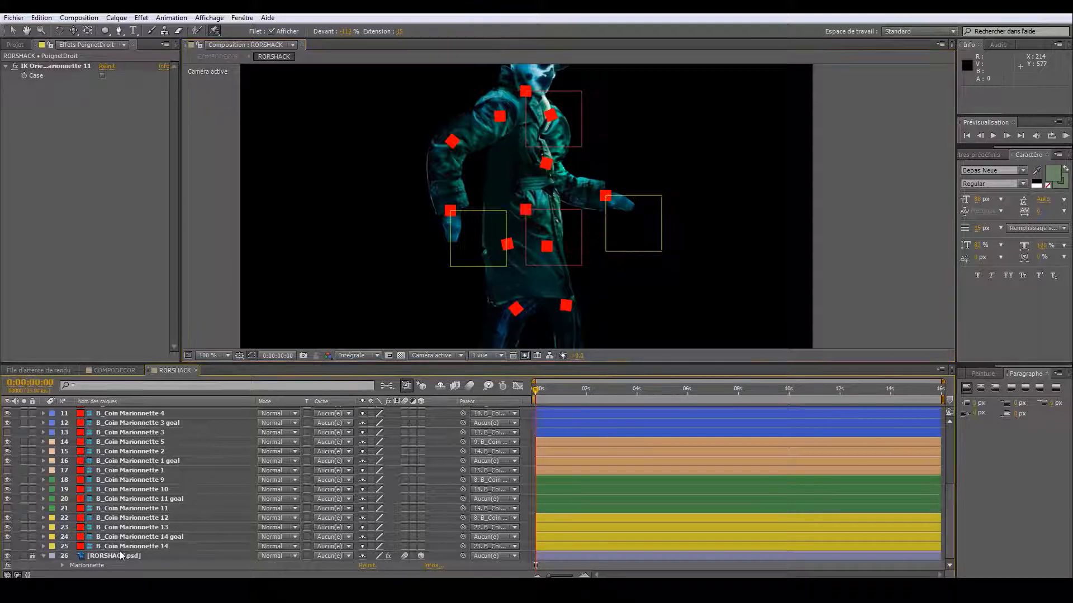
left_click(32, 556)
left_click(112, 556)
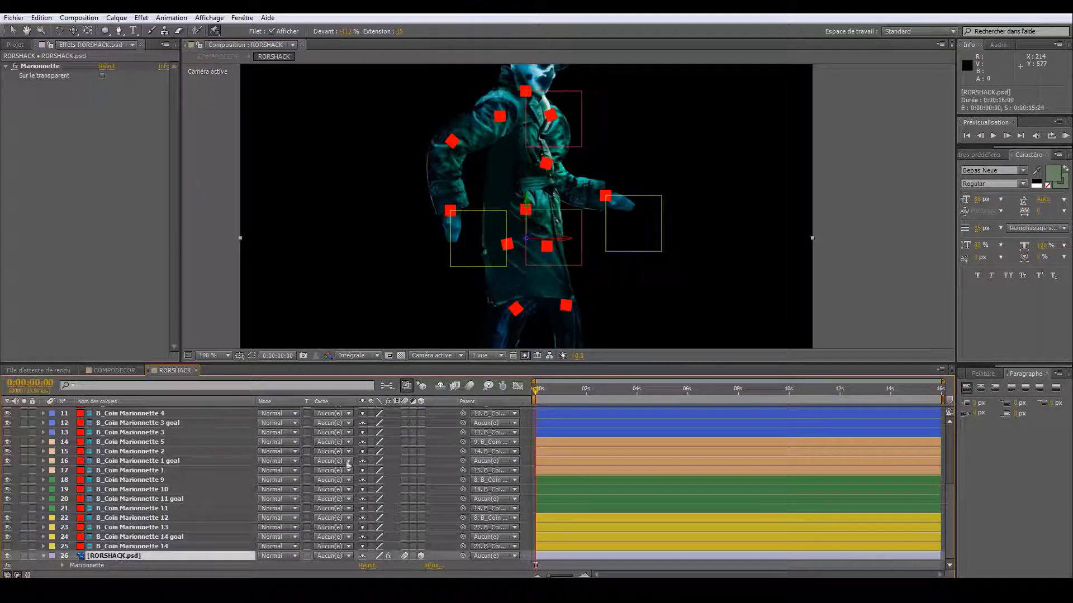
left_click(564, 205)
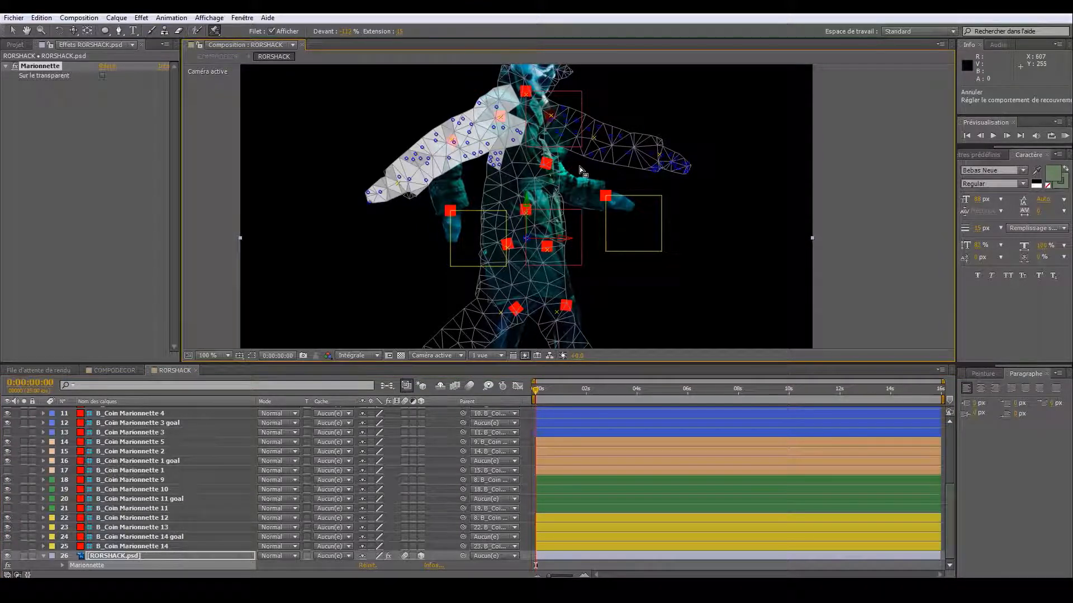
scroll(579, 173, "up", 4)
left_click_drag(579, 171, 565, 285)
scroll(566, 241, "down", 2)
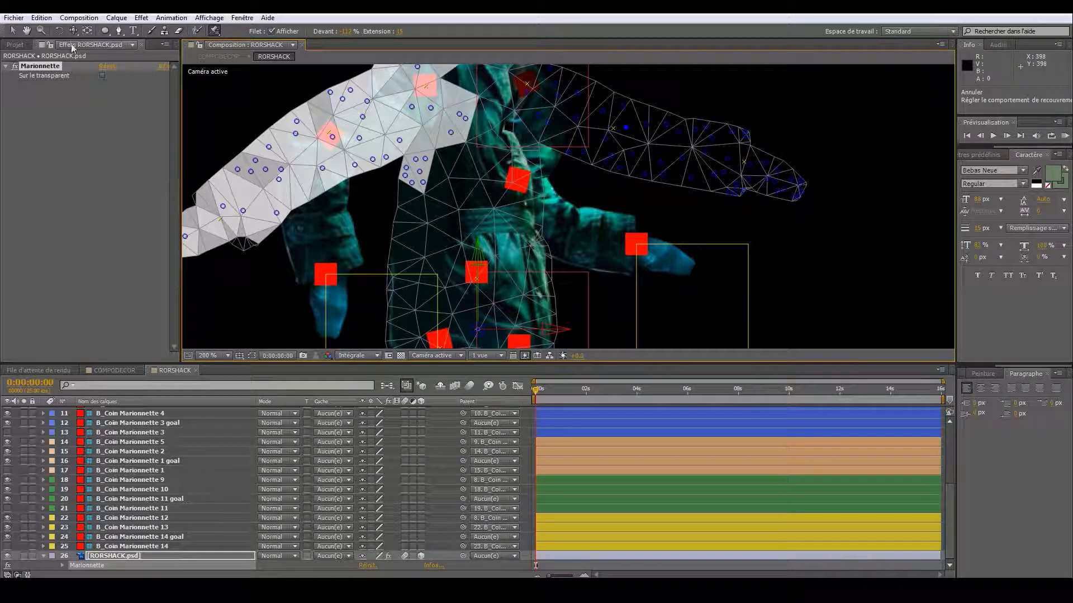
- Switch back to the Selection tool, deselect everything and lock the RORSHACK.psd layer
left_click(12, 32)
scroll(675, 197, "down", 2)
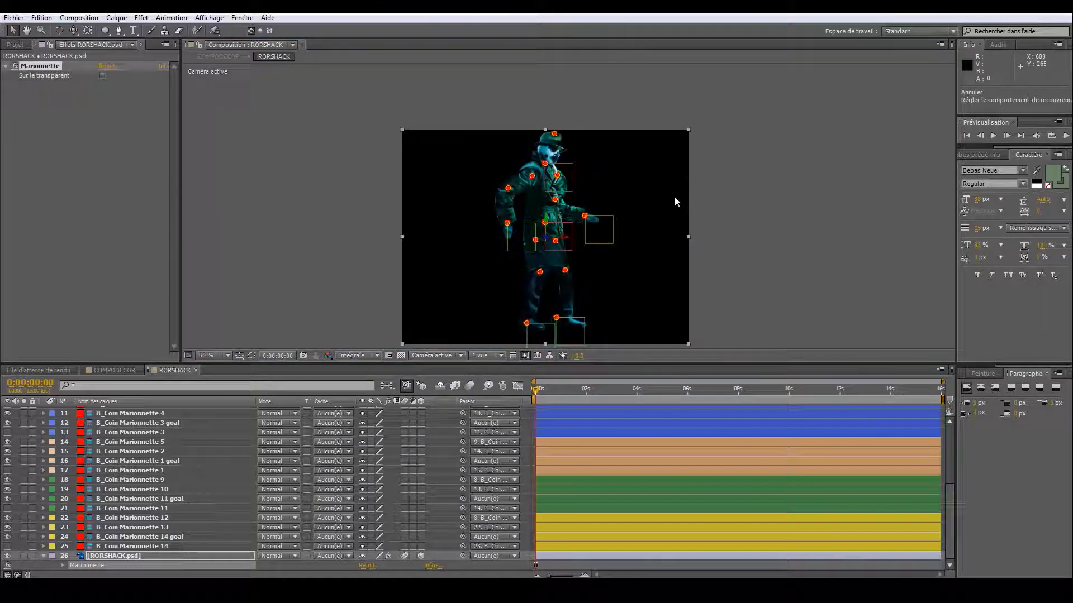
left_click(834, 260)
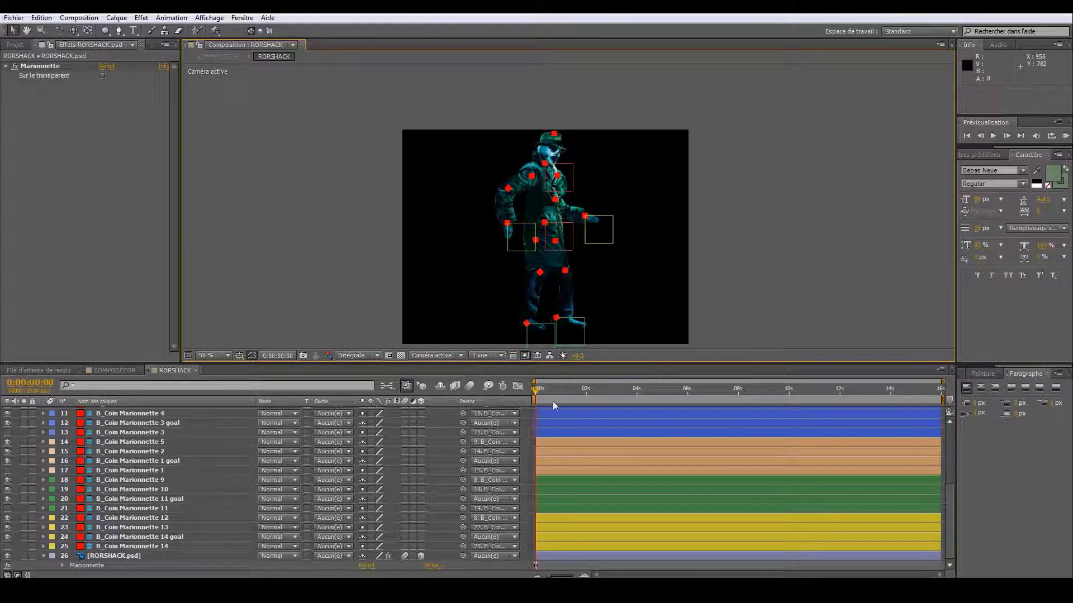
left_click(32, 556)
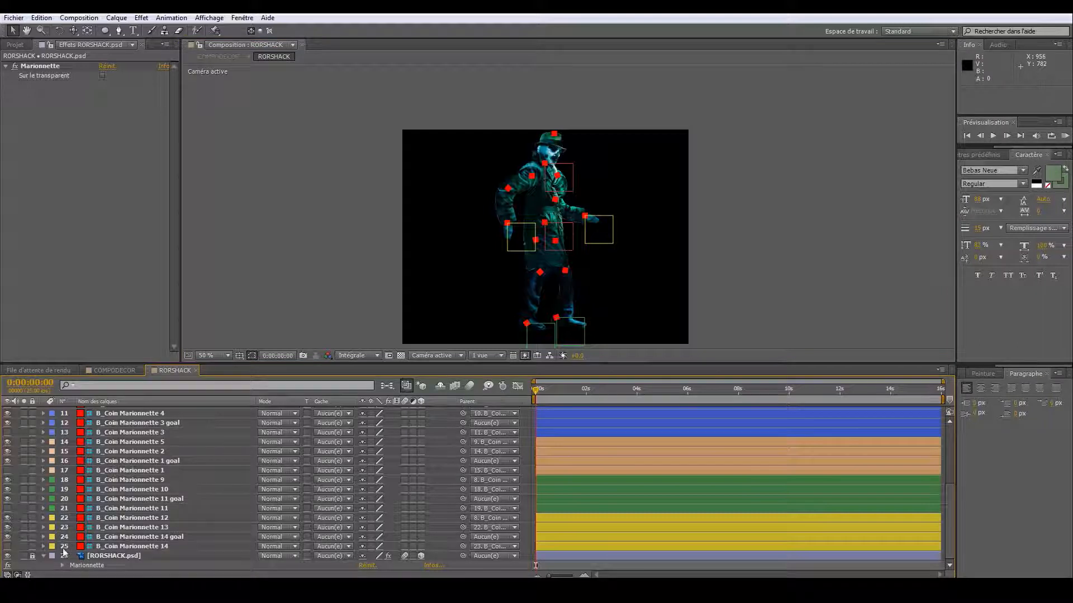
- Hide all the B_Coin Marionnette layers, from layer 7 to layer 25, leaving the controllers and RORSHACK.psd visible
scroll(99, 494, "up", 5)
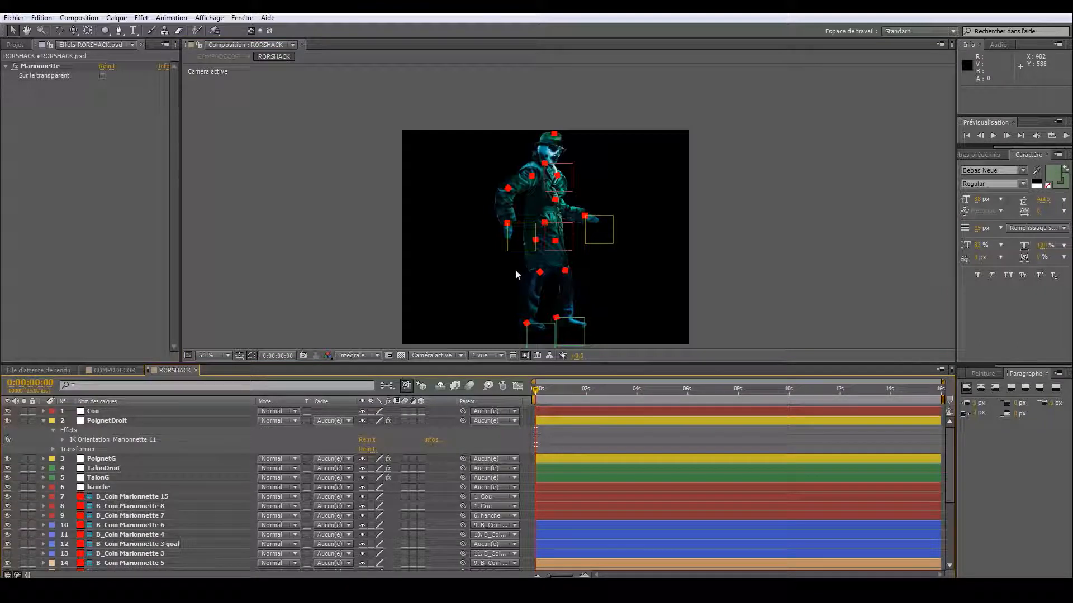
scroll(81, 511, "down", 3)
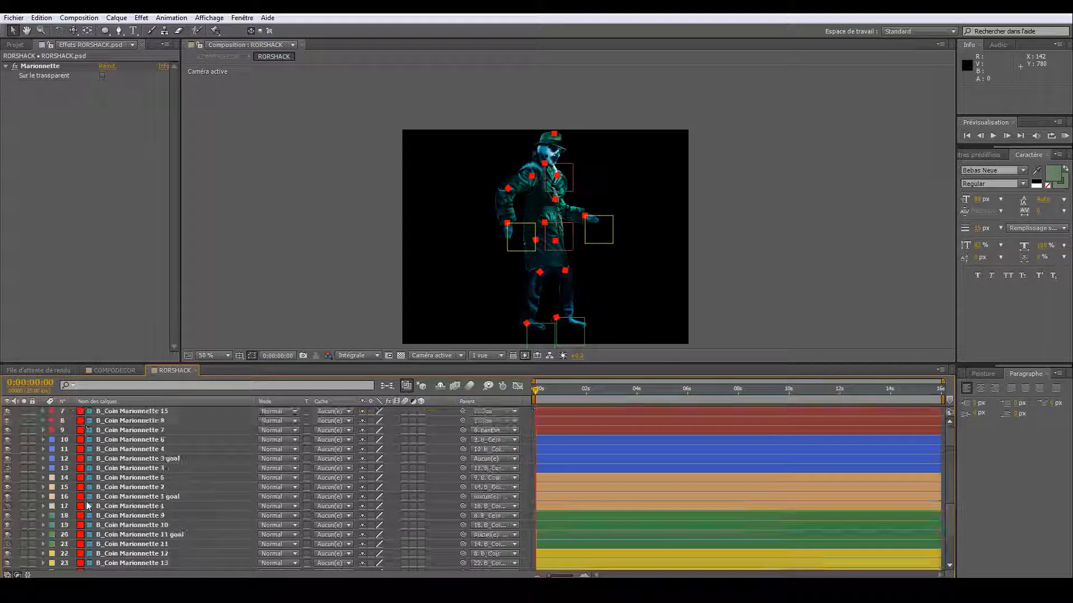
left_click_drag(8, 421, 15, 531)
scroll(24, 510, "up", 3)
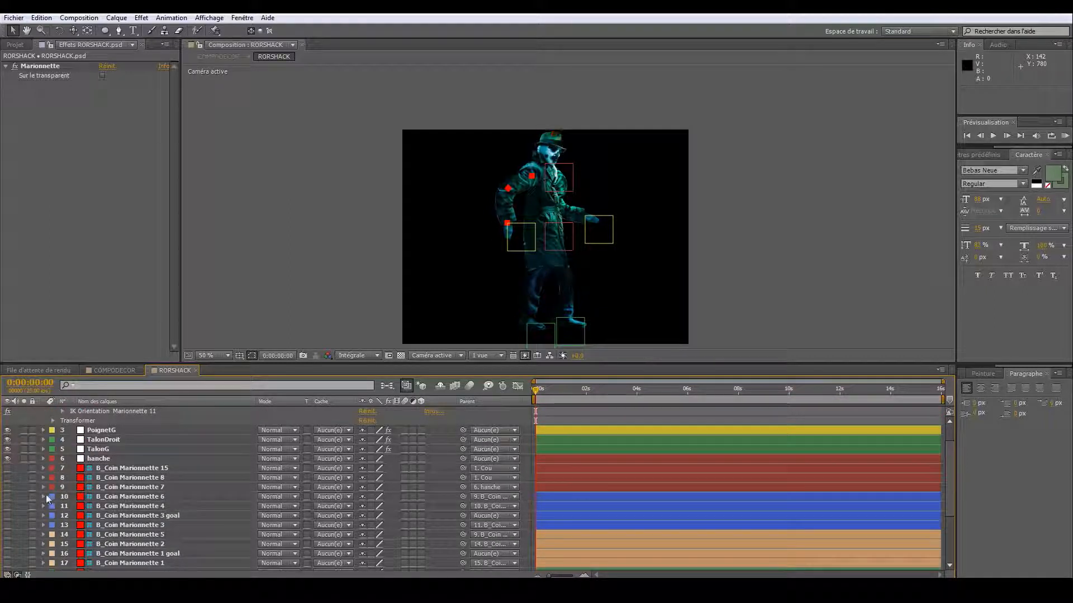
scroll(46, 494, "down", 5)
left_click_drag(9, 521, 8, 540)
left_click_drag(561, 264, 556, 239)
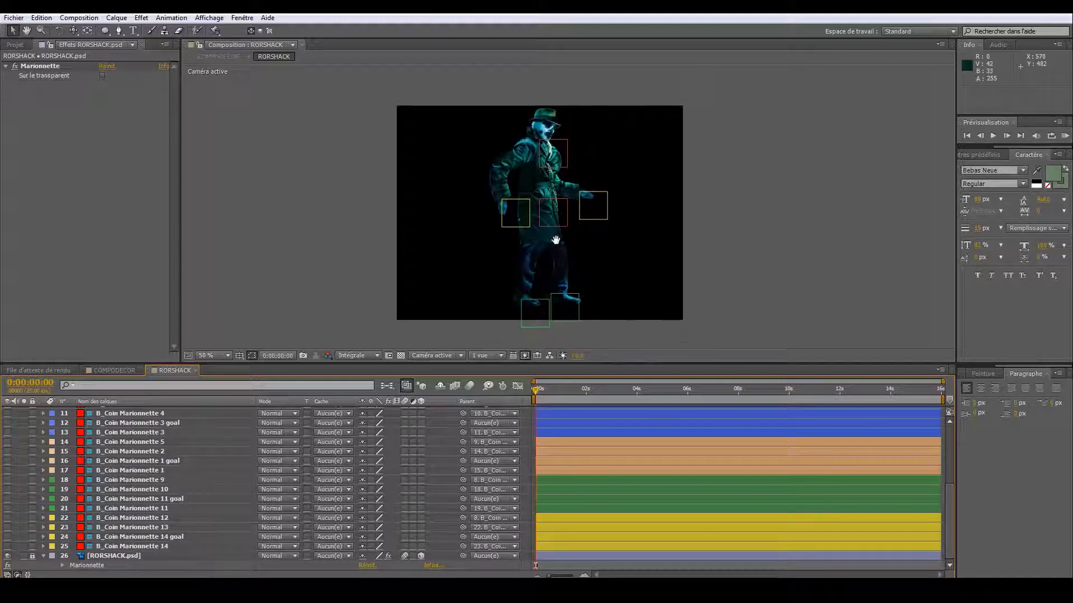
- Collapse the PoignetDroit layer's properties and select the six controller layers from Cou to hanche
scroll(394, 427, "up", 3)
scroll(393, 427, "up", 1)
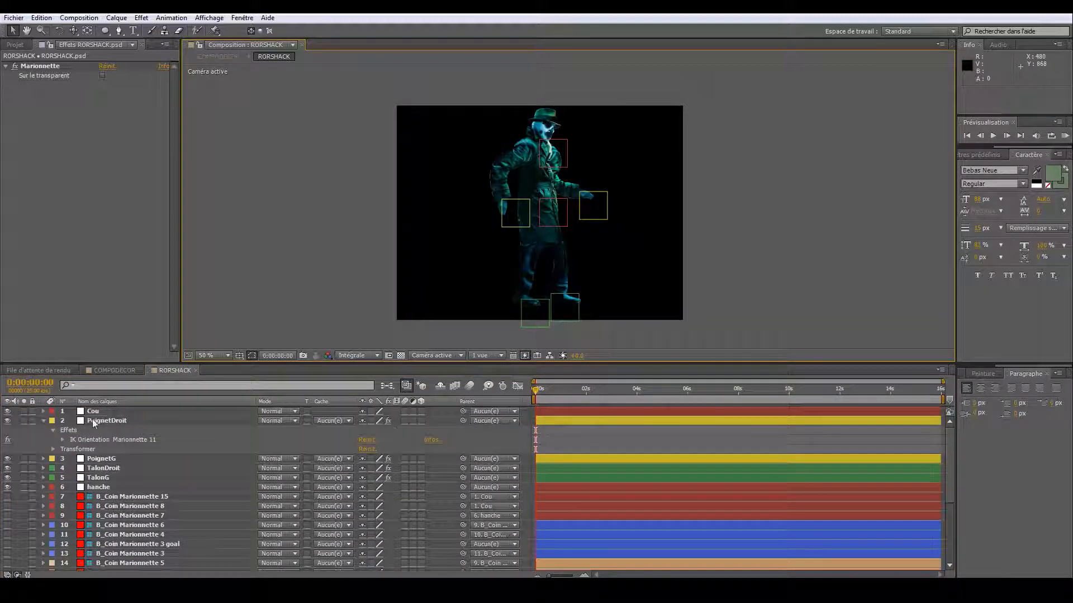
left_click(44, 420)
left_click(115, 412)
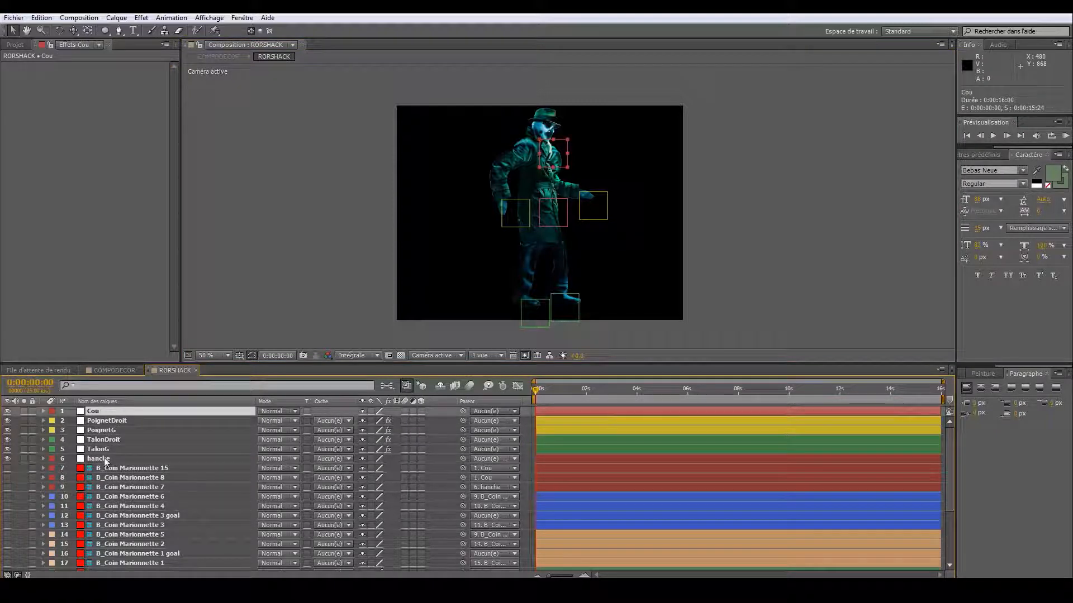
left_click(105, 460, "shift")
- Clear the selection and move the TalonDroit and TalonG layers directly below hanche in the layer stack
scroll(559, 264, "up", 1)
left_click_drag(691, 315, 720, 151)
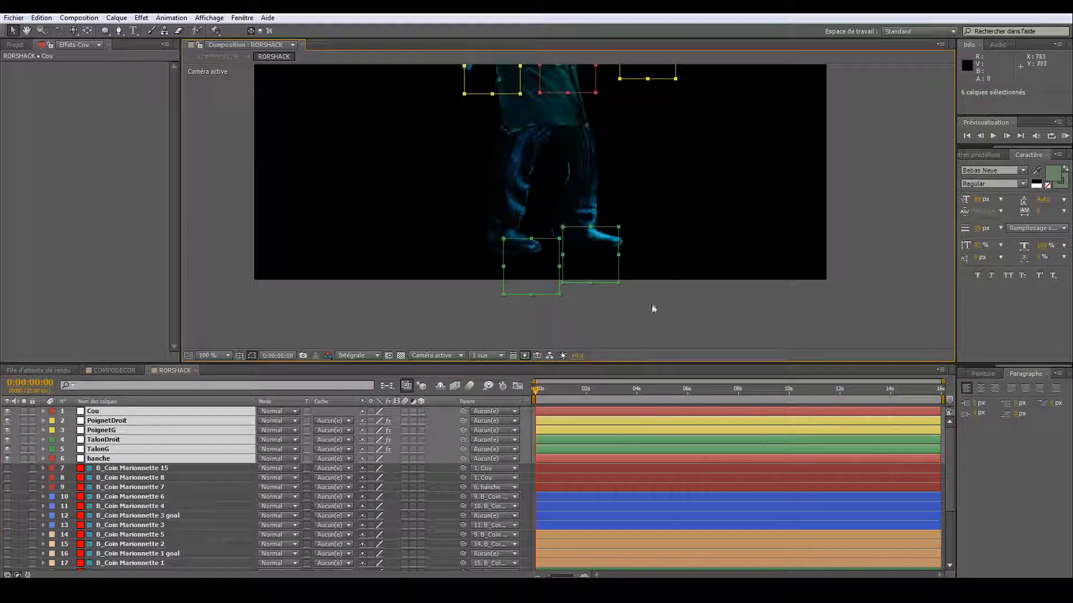
left_click(652, 308)
left_click(515, 280)
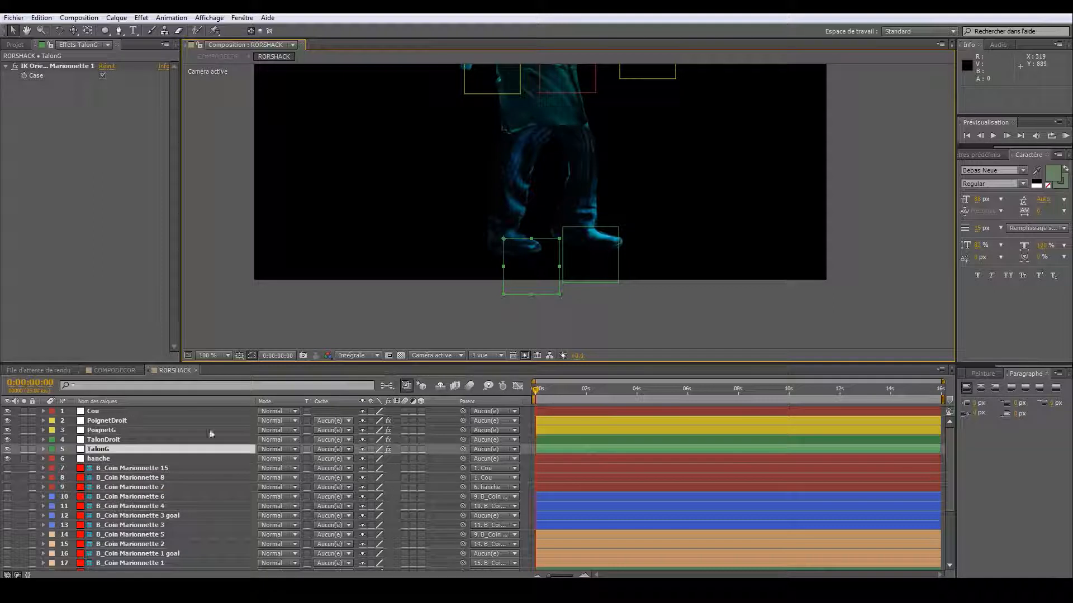
left_click(112, 439, "ctrl")
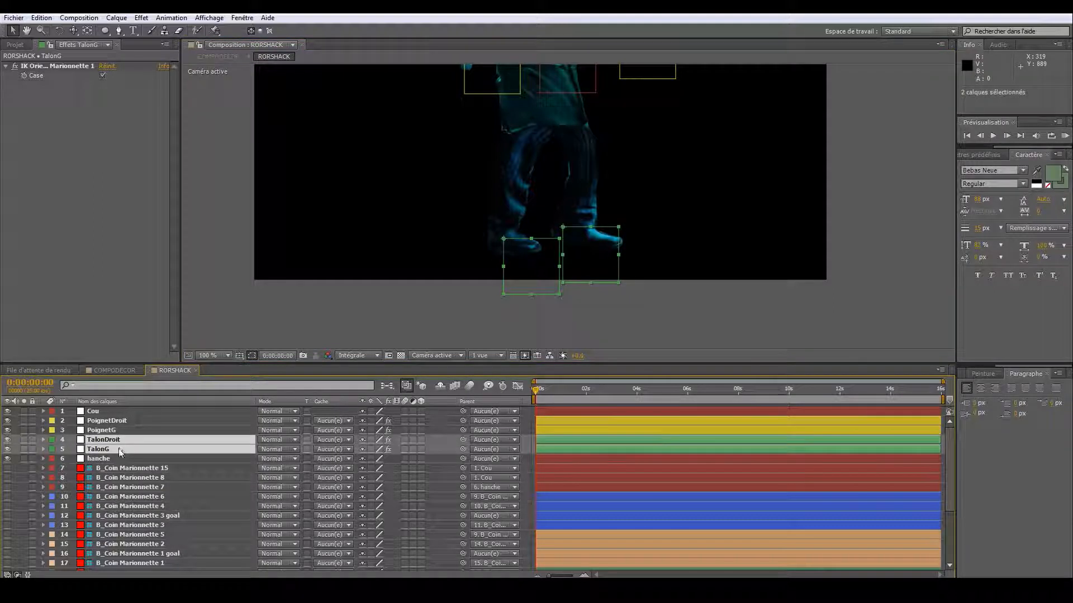
left_click_drag(112, 440, 139, 459)
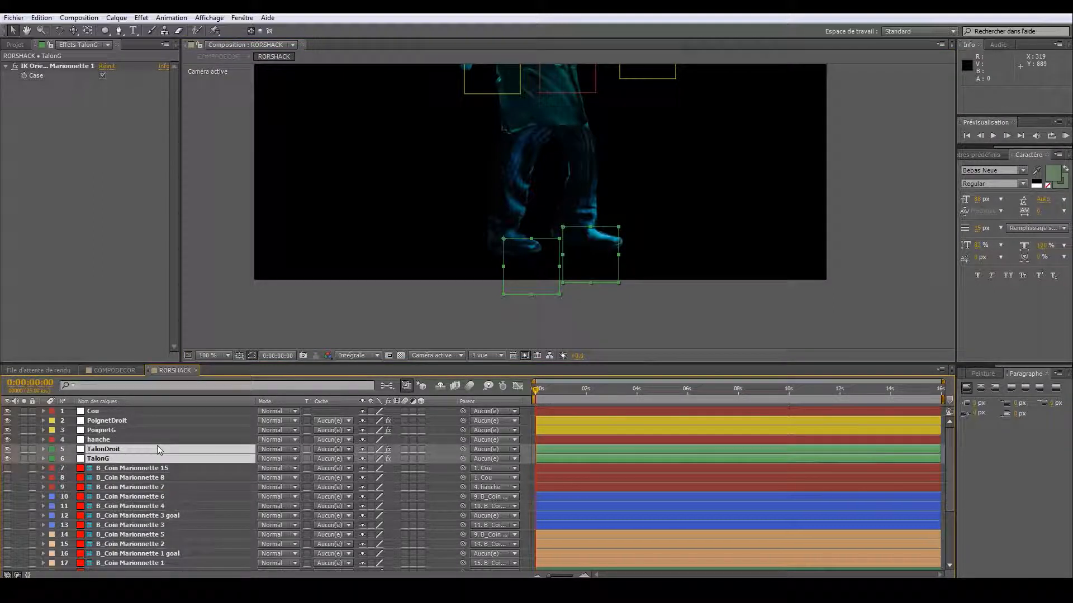
- Enable Position keyframes on TalonDroit and TalonG at frame zero and spread the feet, TalonG back to about 399, 684 and TalonDroit forward
key("p")
left_click(72, 458)
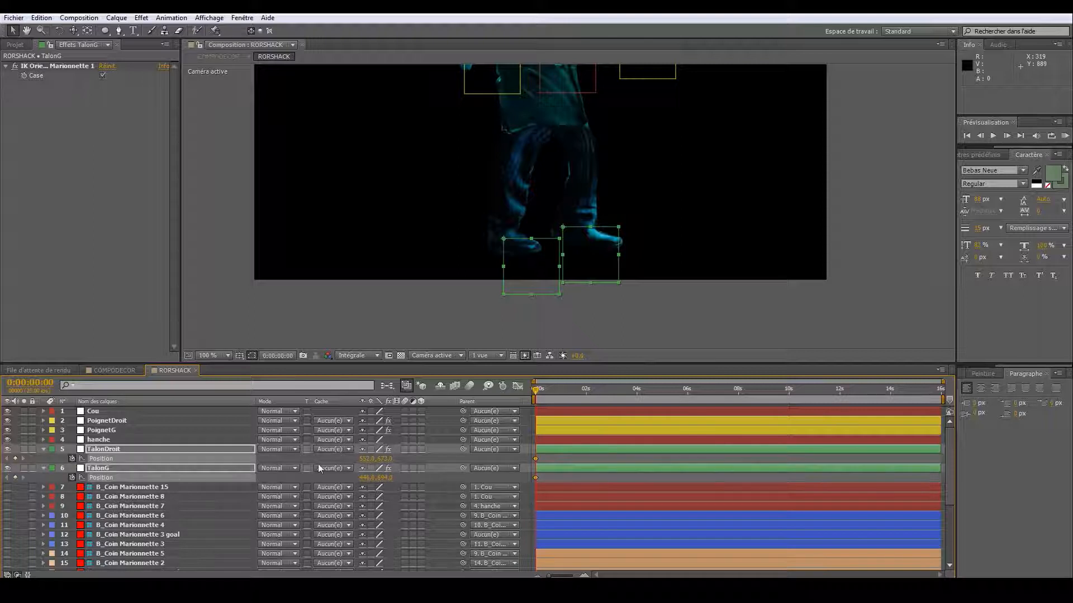
left_click(546, 321)
left_click_drag(538, 278, 508, 270)
mouse_move(606, 268)
left_mouse_down()
mouse_move(634, 266)
mouse_move(626, 270)
left_mouse_up()
- Keyframe the opposite stride at 0:00:00:24, with TalonG forward at about 645, 686 and TalonDroit back at about 392, 690
left_click_drag(536, 389, 561, 388)
left_click_drag(943, 382, 752, 382)
left_click(584, 389)
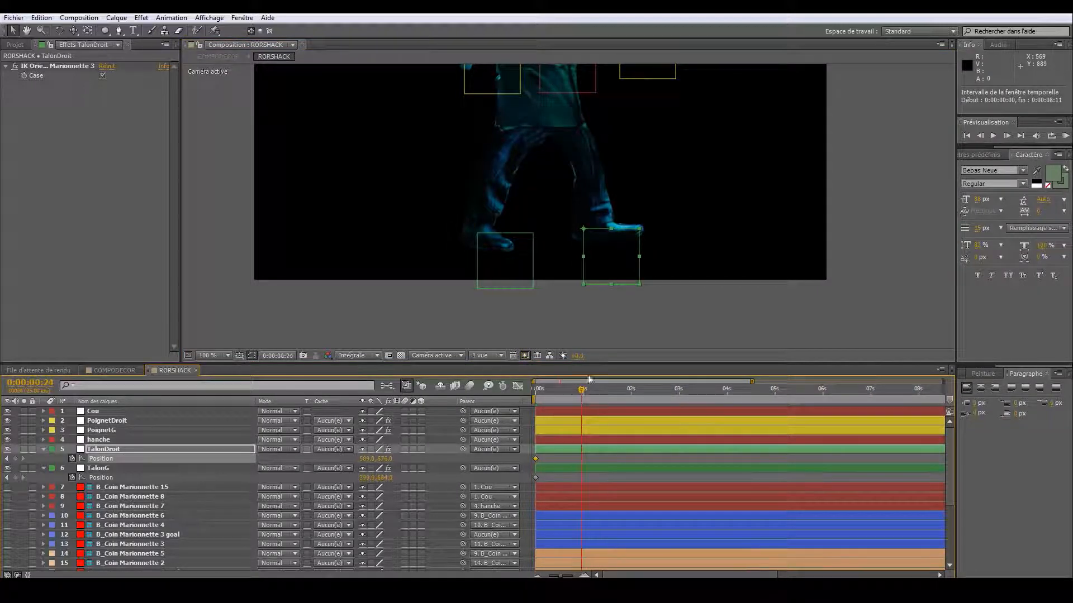
left_click(628, 261)
left_click_drag(610, 285, 562, 295)
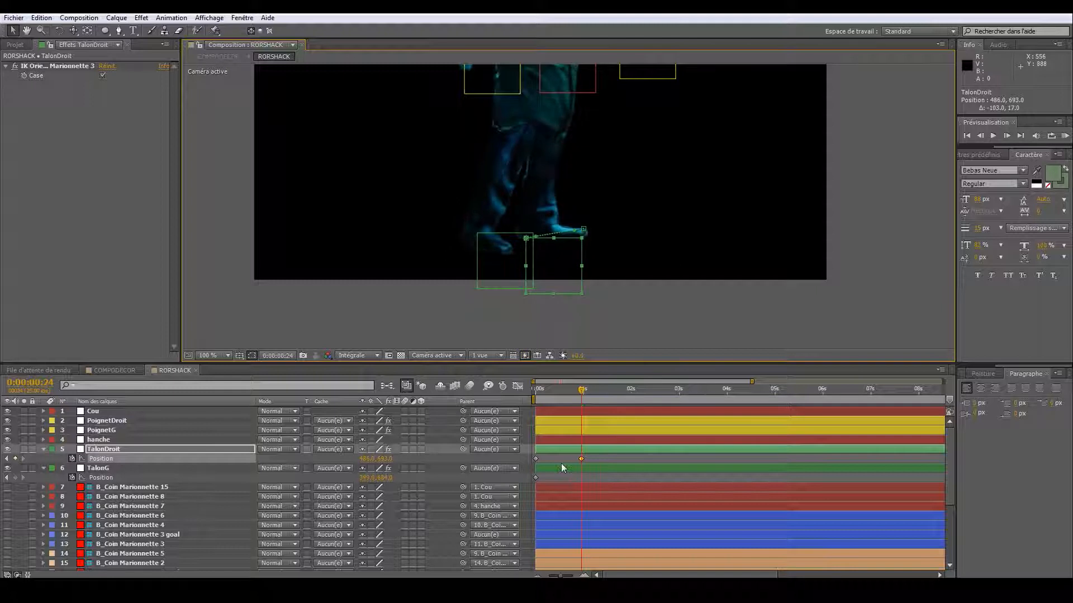
left_click_drag(488, 271, 625, 274)
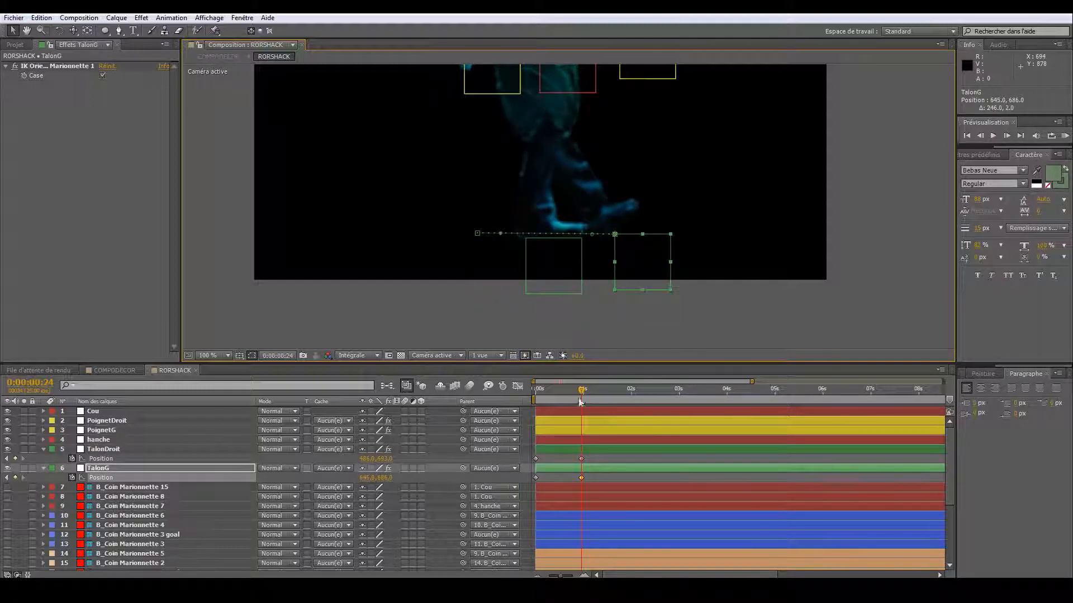
left_click_drag(551, 273, 498, 271)
- Raise TalonG to about 530, 606 at 0:00:00:13 so the foot lifts between the two strides
left_click_drag(539, 396, 562, 395)
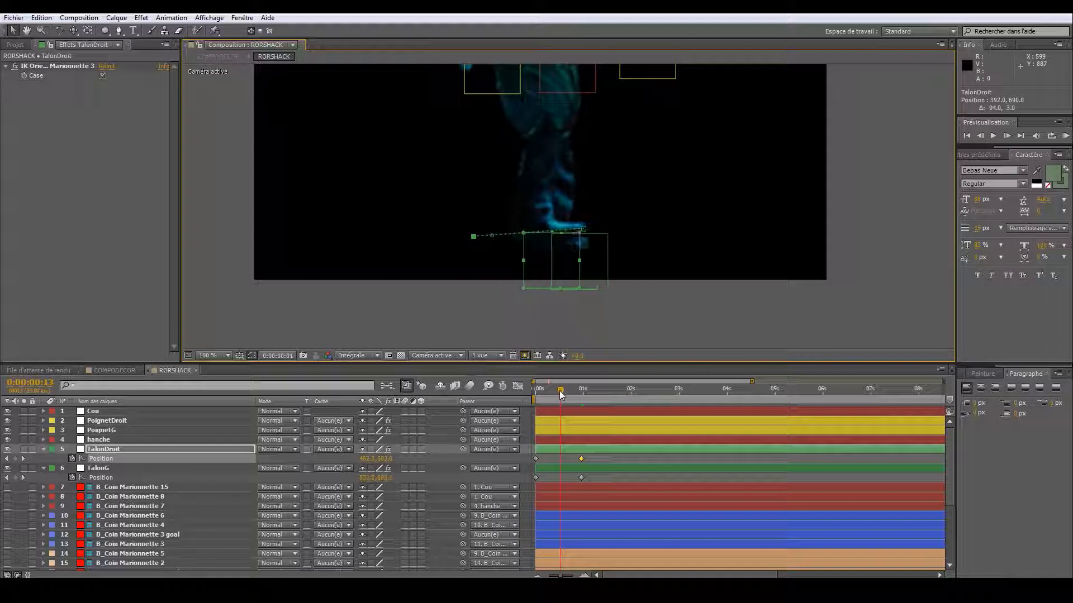
left_click_drag(595, 262, 592, 290)
key("space")
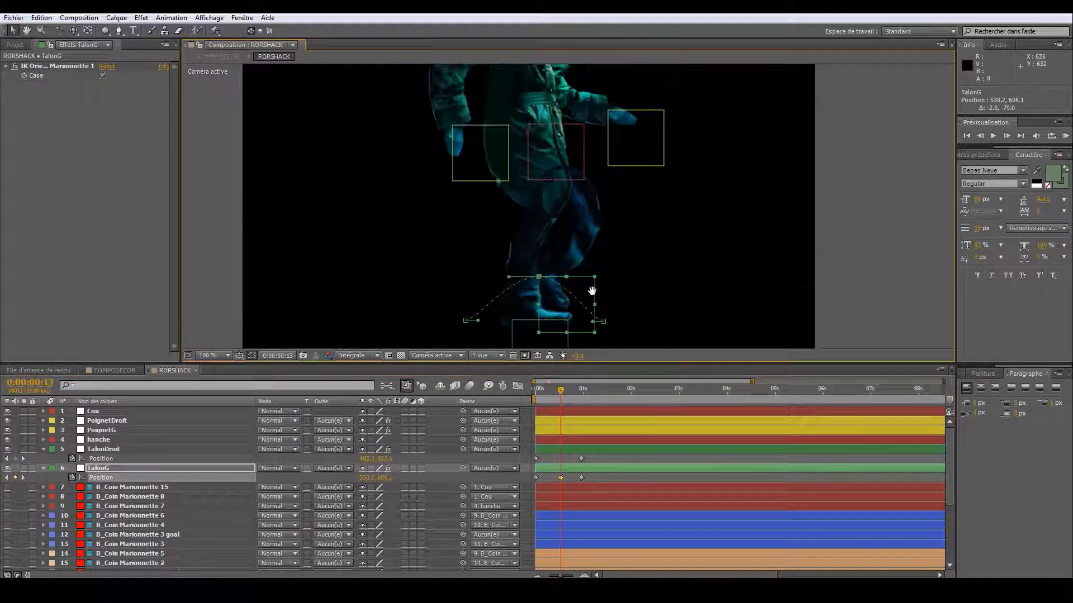
- Adjust TalonG's landing position at 0:00:00:24 to about 626, 662
left_click(543, 390)
left_click_drag(547, 390, 581, 386)
left_click_drag(643, 236, 644, 193)
left_click_drag(634, 317, 626, 296)
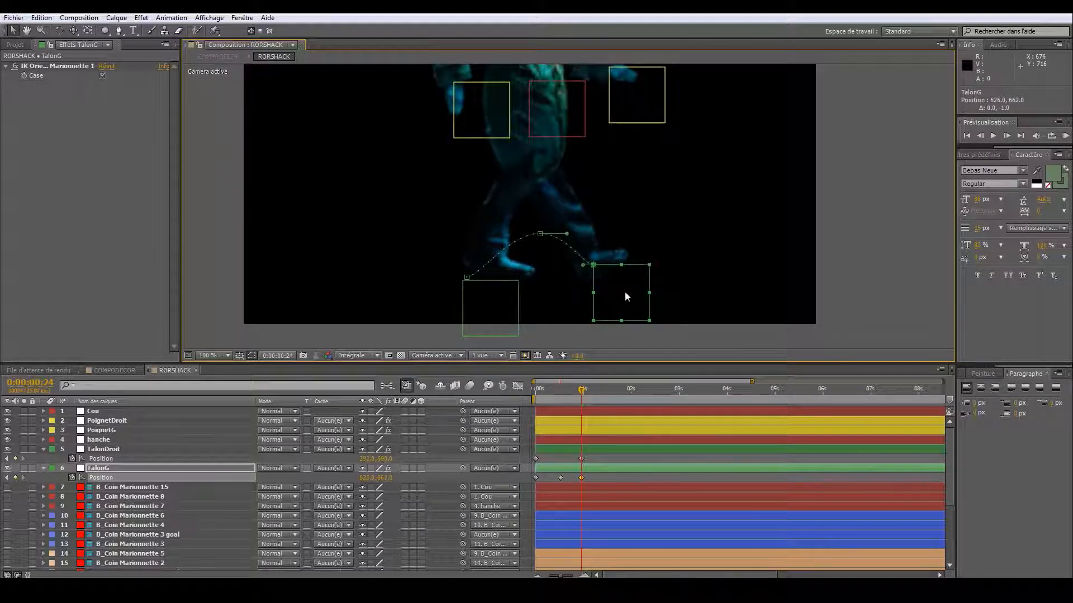
- Keyframe the return stride at 0:00:02:00 with TalonG back and TalonDroit at about 601, 689, and lift TalonDroit at 0:00:01:11 to about 468, 552
left_click_drag(540, 392, 630, 393)
left_click_drag(625, 299, 633, 329)
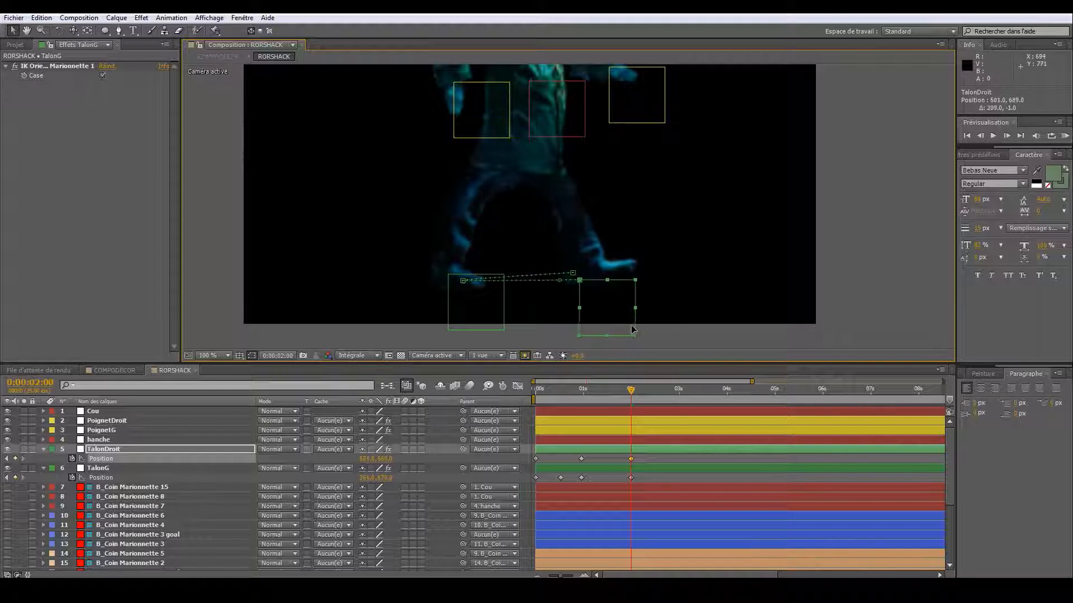
left_click_drag(581, 391, 604, 391)
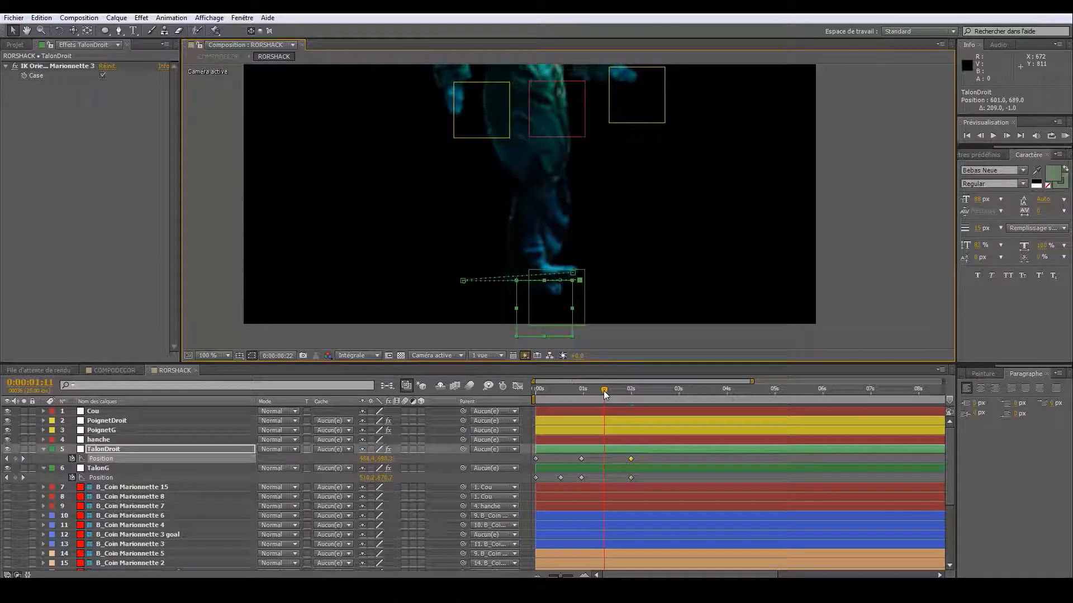
left_click_drag(569, 309, 576, 285)
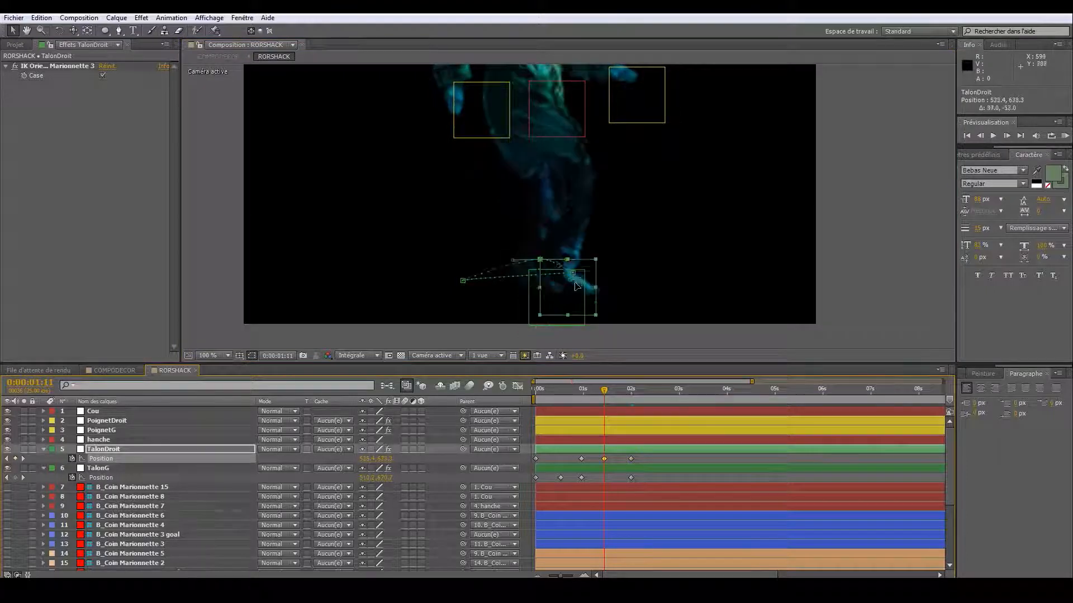
left_click_drag(541, 231, 540, 231)
- Lower TalonG at 0:00:01:11 to about 506, 693 and scrub through the second stride to check it
left_click(588, 469)
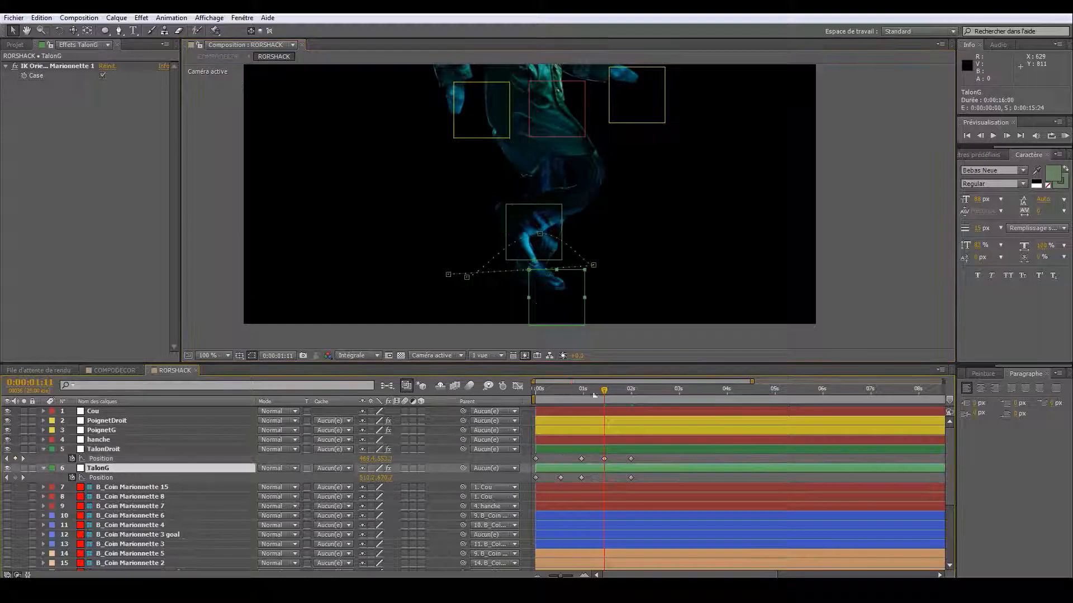
left_click_drag(551, 307, 553, 311)
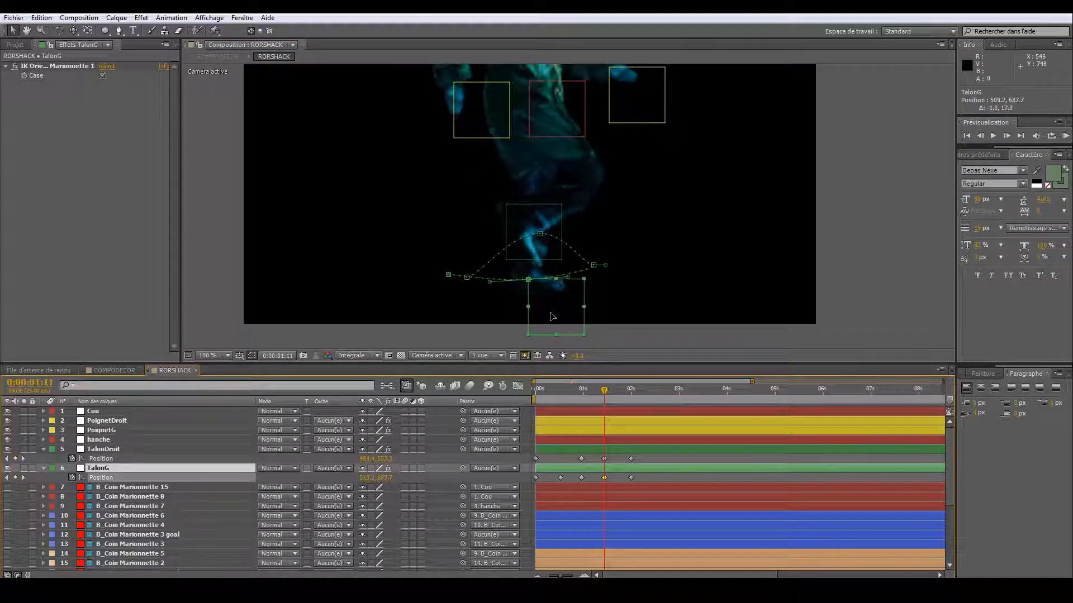
left_click_drag(550, 317, 548, 322)
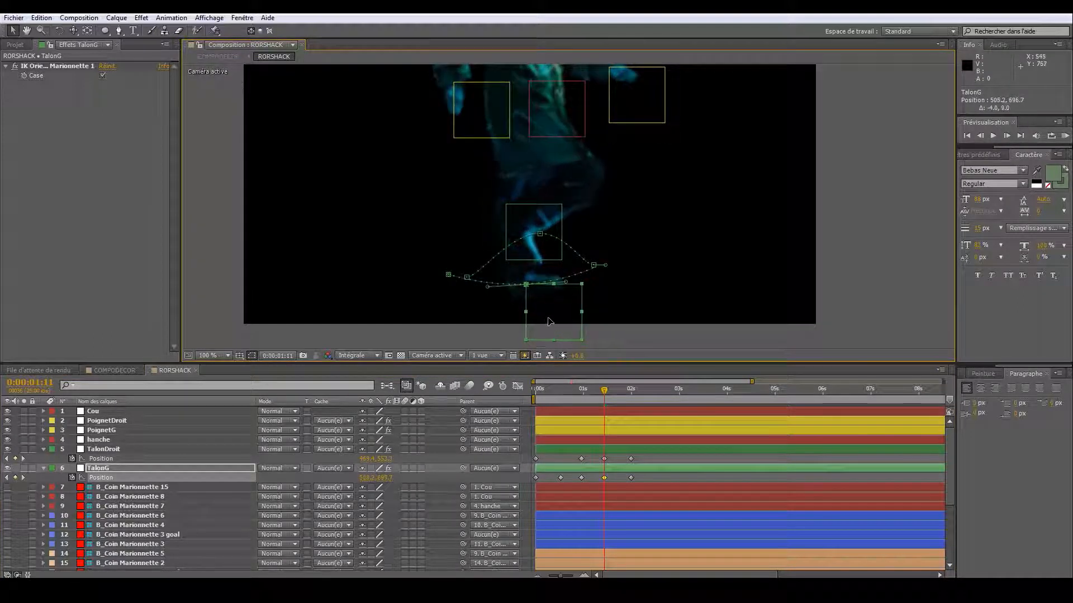
left_click(581, 396)
left_click_drag(581, 396, 632, 408)
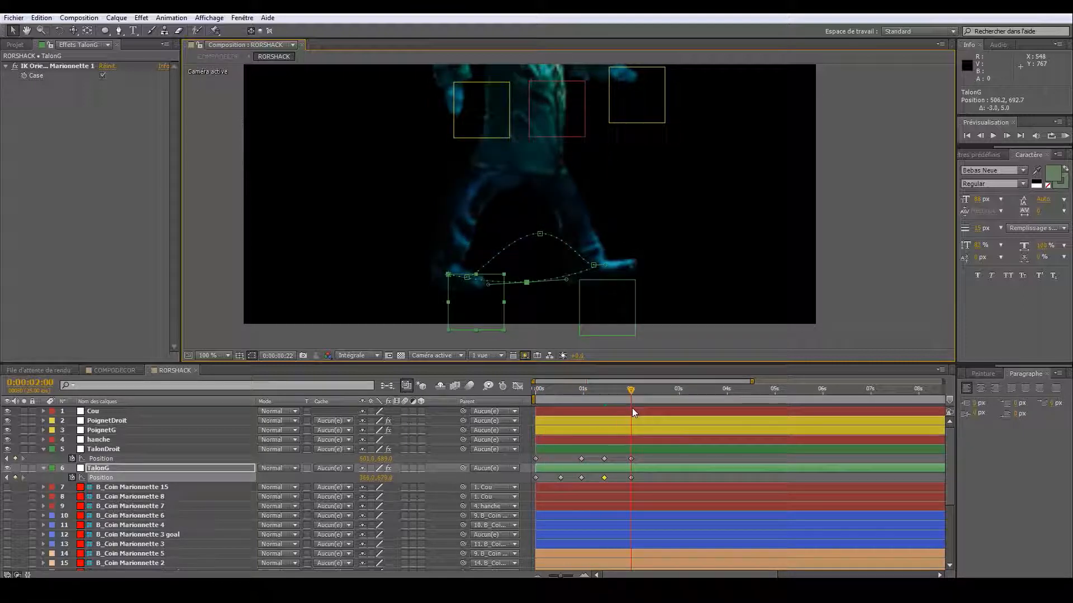
- Keyframe TalonDroit at 0:00:00:13, nudging it to about 481, 683
left_click_drag(646, 455, 559, 468)
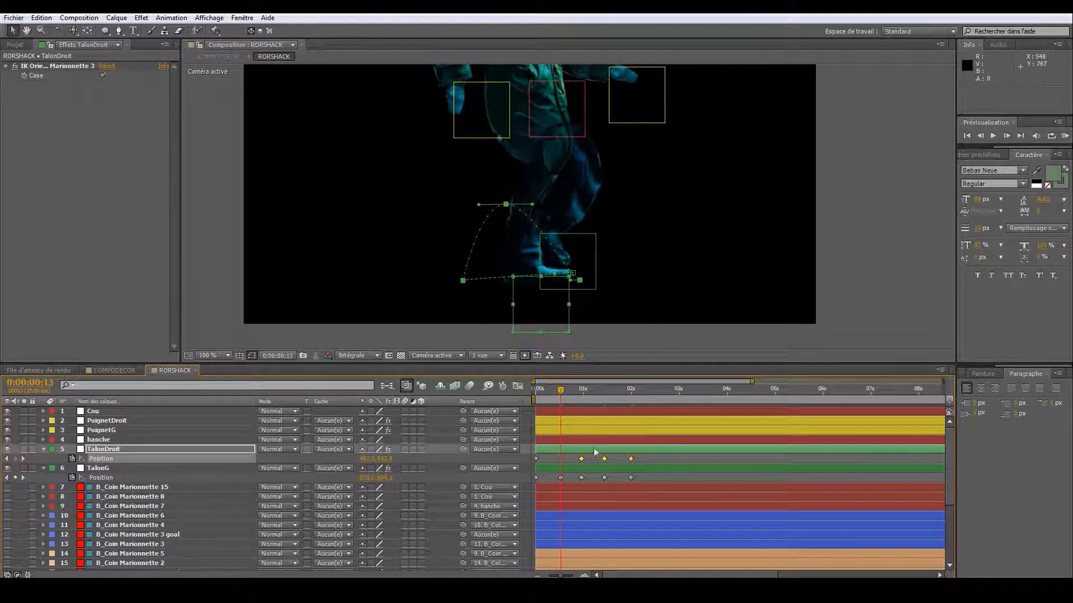
left_click(574, 455)
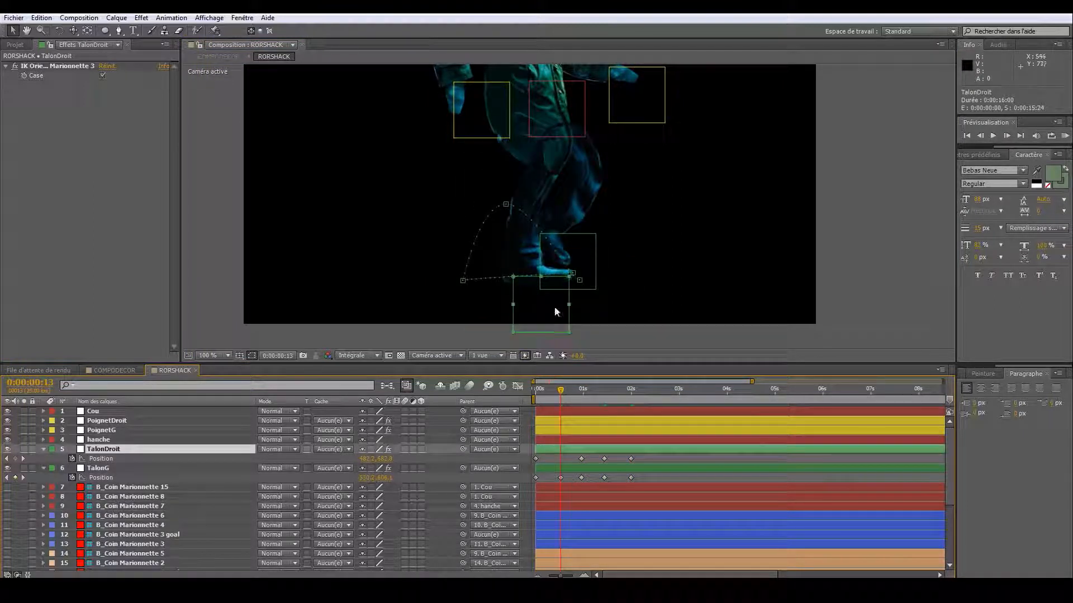
key("Left")
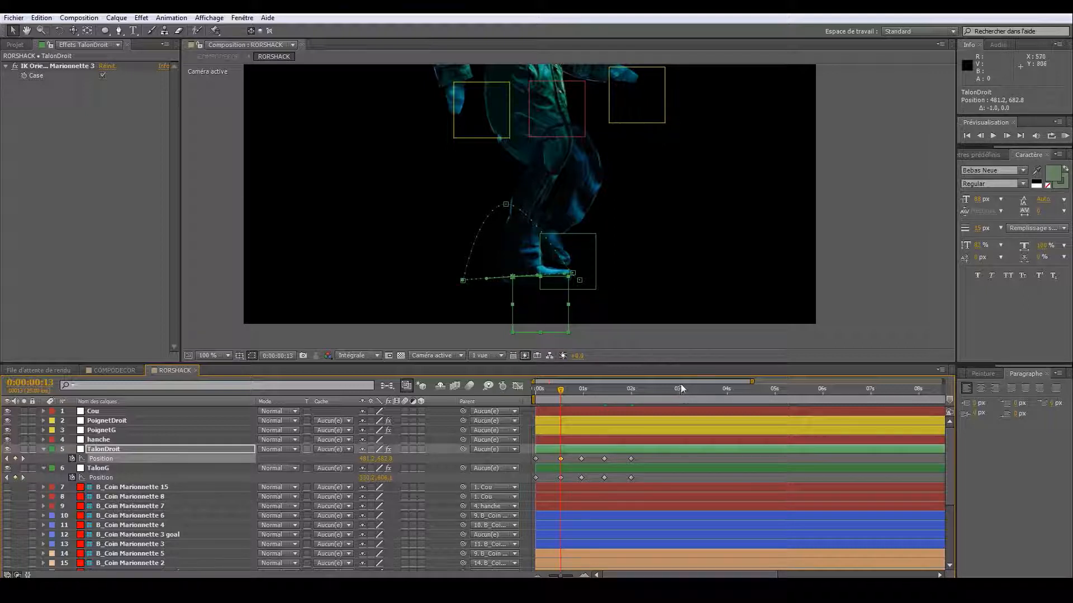
- Repeat TalonDroit's four position keyframes from 0:00:00:13 onward at 0:00:02:13, 0:00:04:13 and 0:00:06:14
left_click(656, 389)
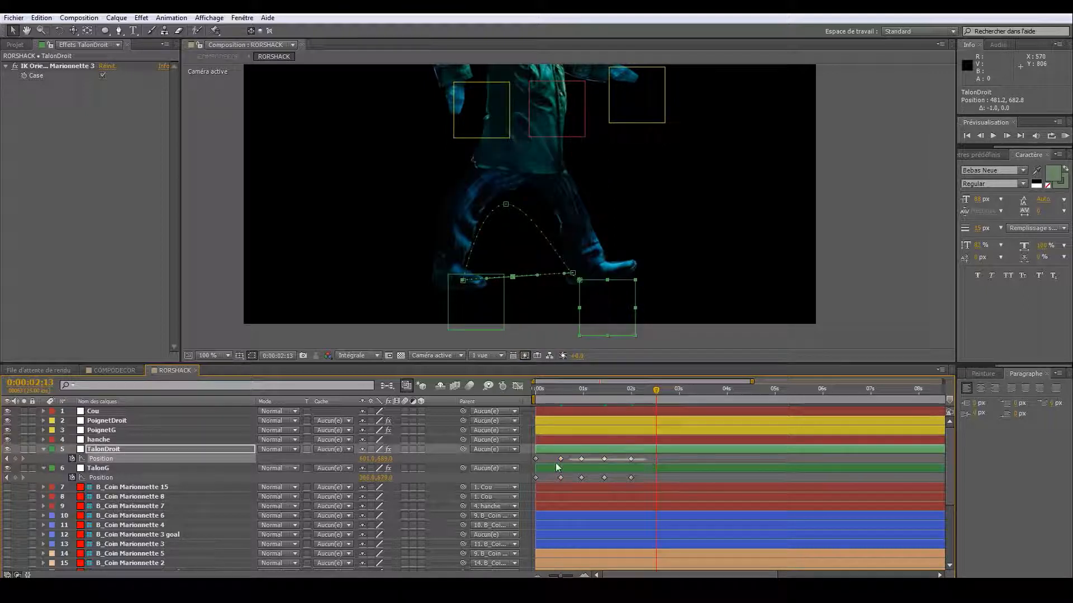
key("ctrl+v")
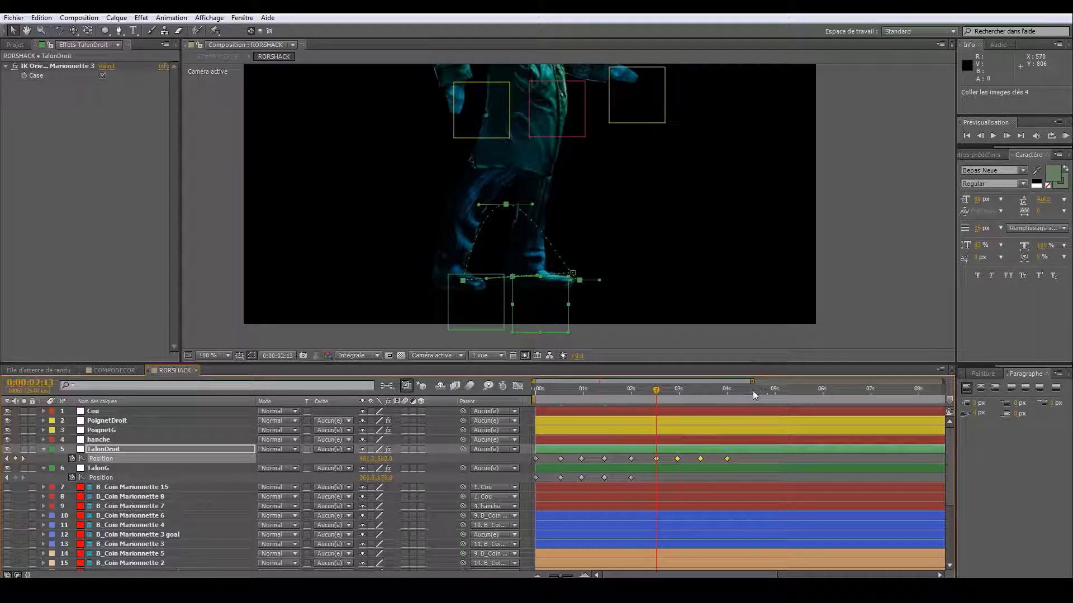
left_click(752, 389)
key("ctrl+v")
left_click(849, 391)
key("ctrl+v")
- Repeat TalonG's four position keyframes from 0:00:00:13 onward at 0:00:02:13, 0:00:04:13, 0:00:06:14 and 0:00:08:12
left_click_drag(644, 473, 561, 484)
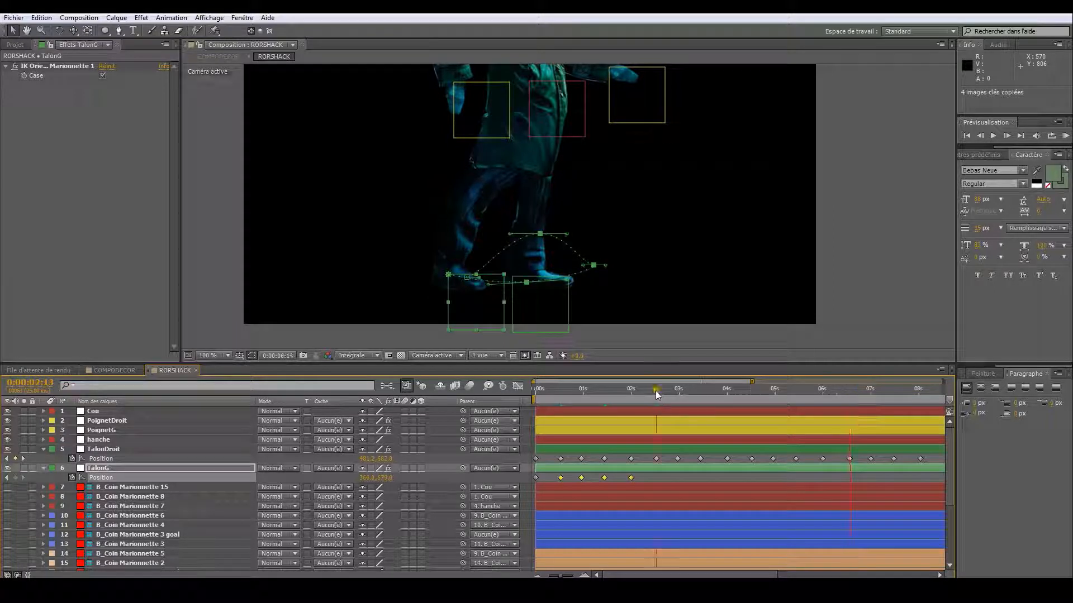
key("ctrl+v")
left_click(752, 389)
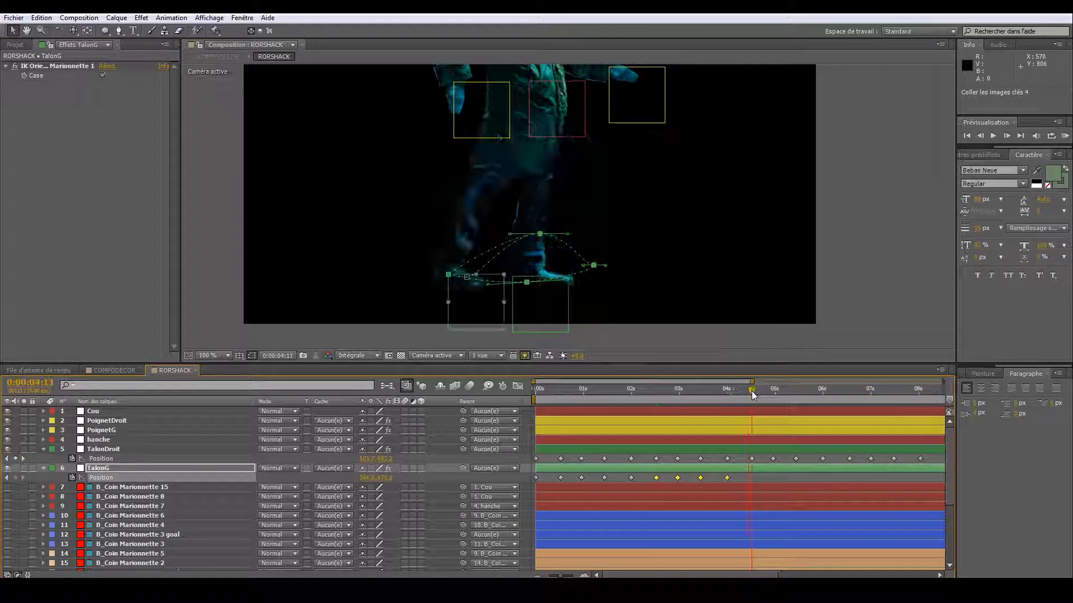
key("ctrl+v")
left_click(850, 391)
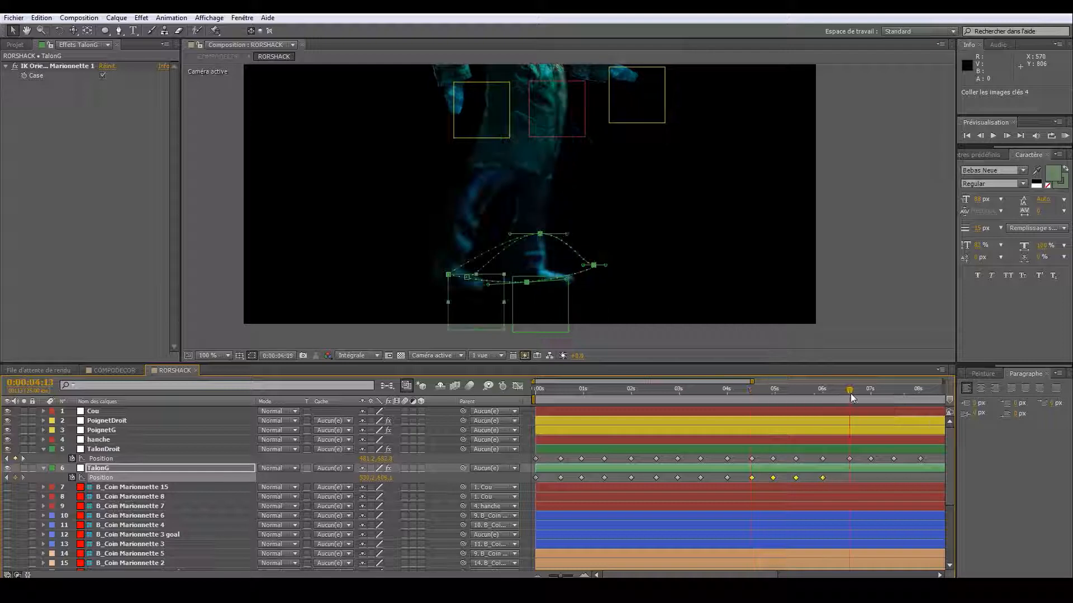
key("ctrl+v")
left_click_drag(567, 574, 546, 576)
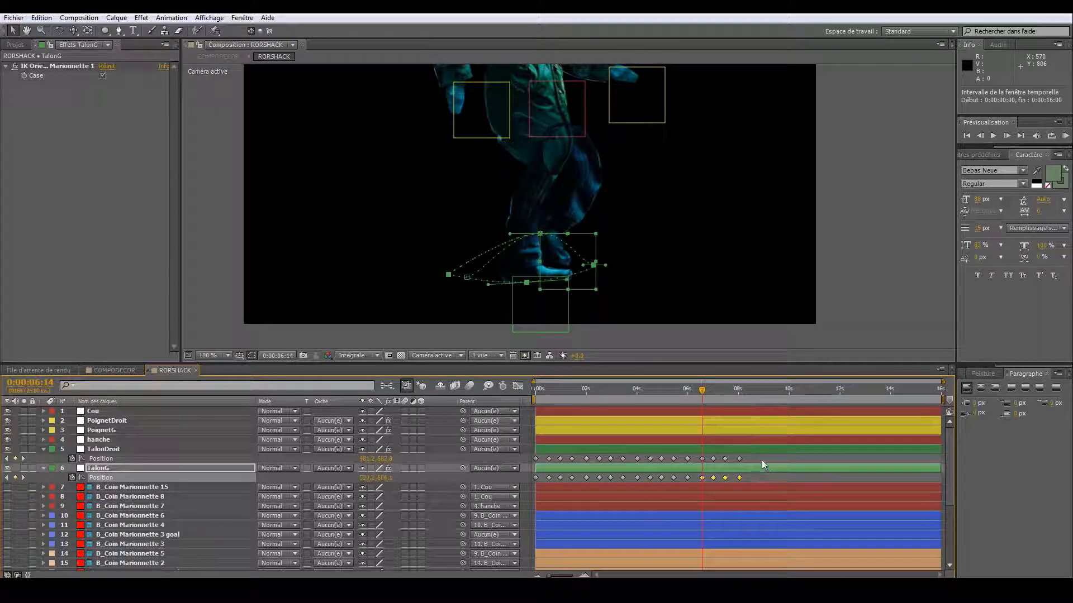
left_click(753, 392)
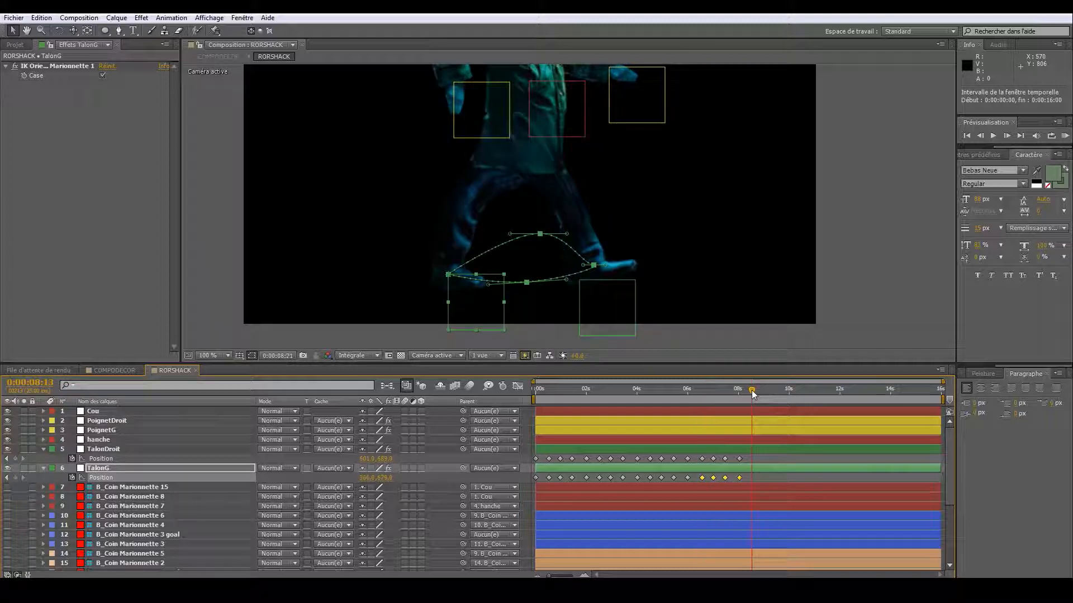
key("ctrl+v")
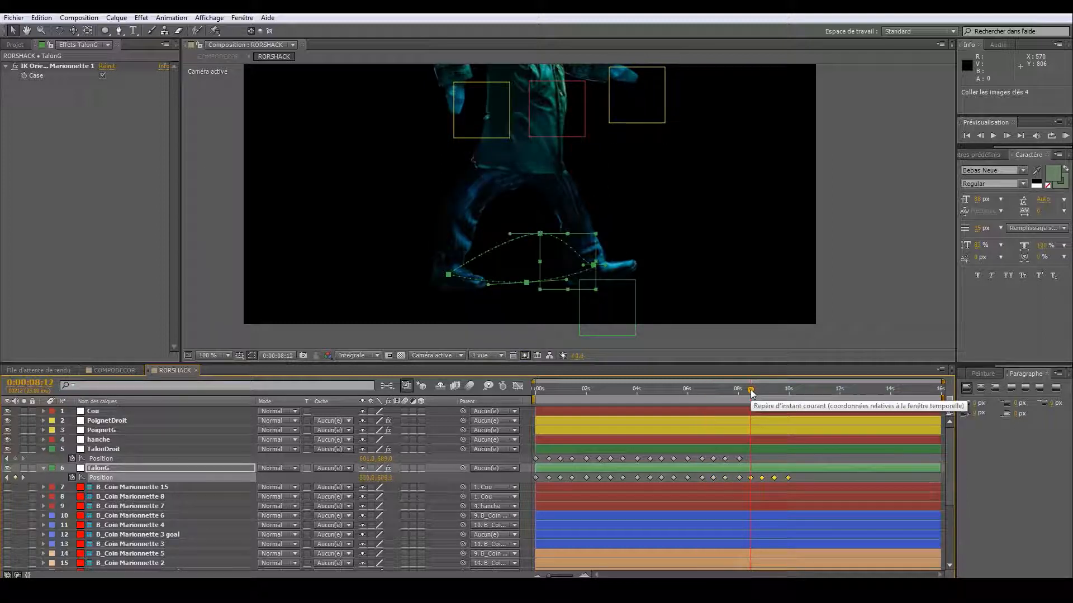
left_click_drag(750, 454, 698, 468)
key("ctrl+c")
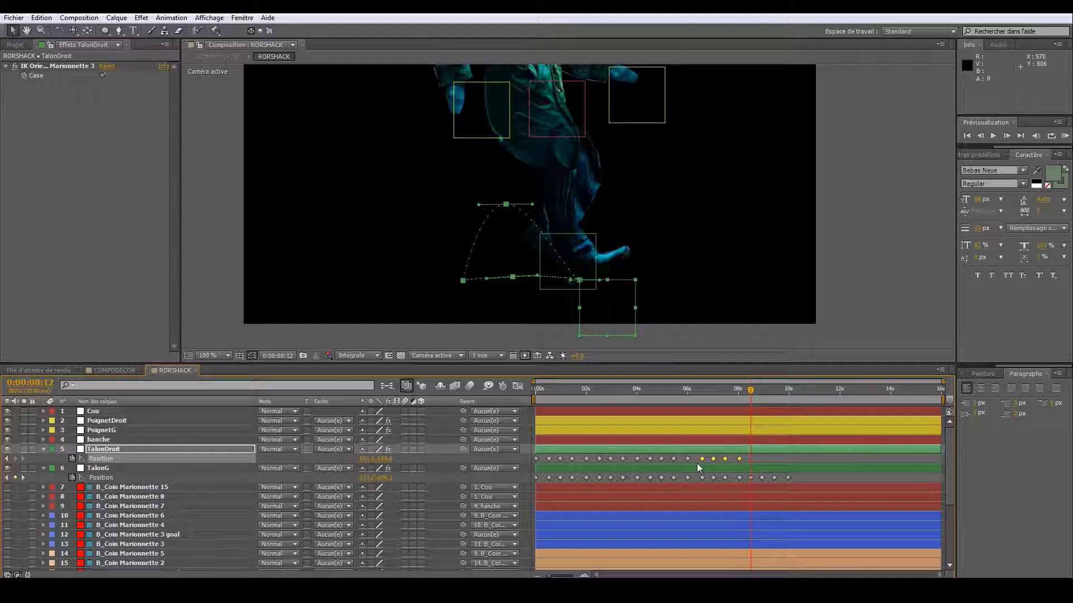
key("ctrl+v")
left_click_drag(762, 398, 750, 419)
key("ctrl+z")
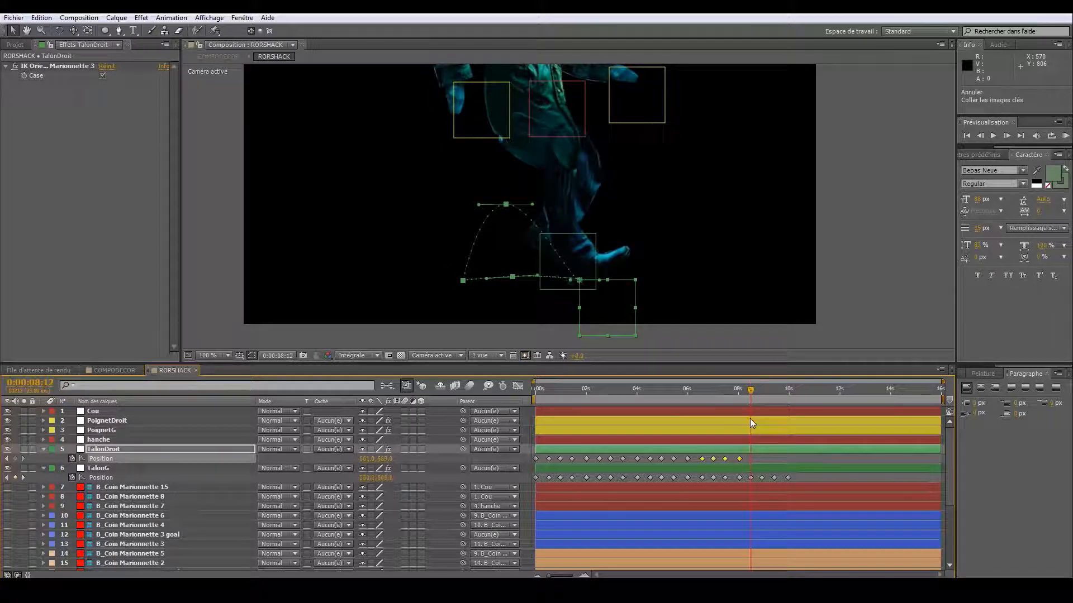
- Duplicate TalonDroit's last four position keyframes so the copy starts at 0:00:08:12
left_click(752, 458)
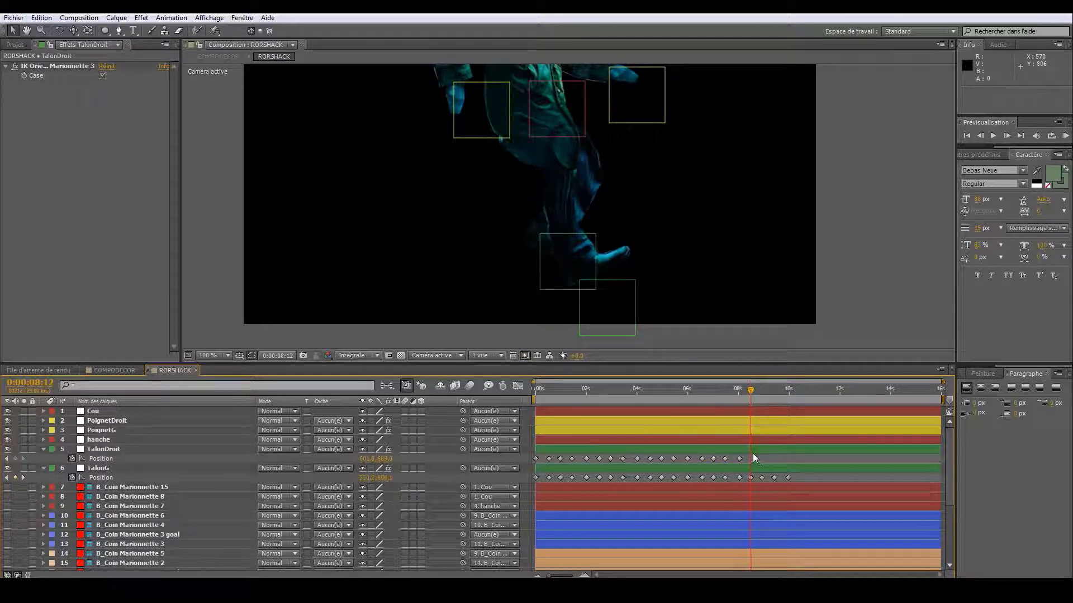
left_click_drag(716, 465, 697, 467)
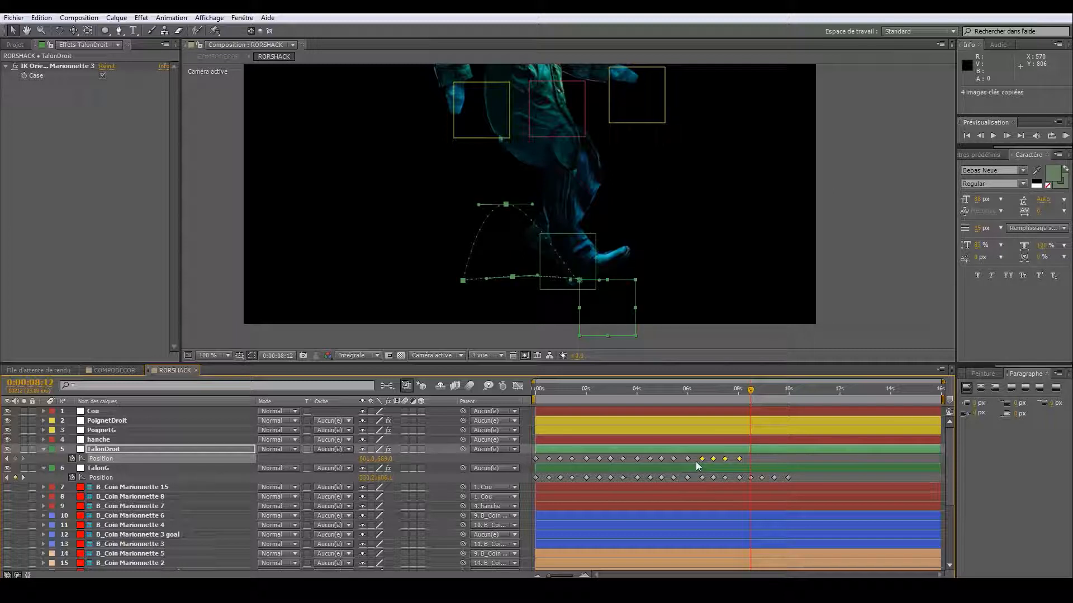
key("ctrl+v")
- Keyframe a standing pose at 0:00:10:24 with TalonDroit at about 528, 676 and TalonG at about 458, 698
left_click(784, 476)
left_click_drag(687, 398, 814, 419)
left_click(607, 317)
left_click_drag(607, 316, 562, 306)
left_click_drag(498, 318, 579, 322)
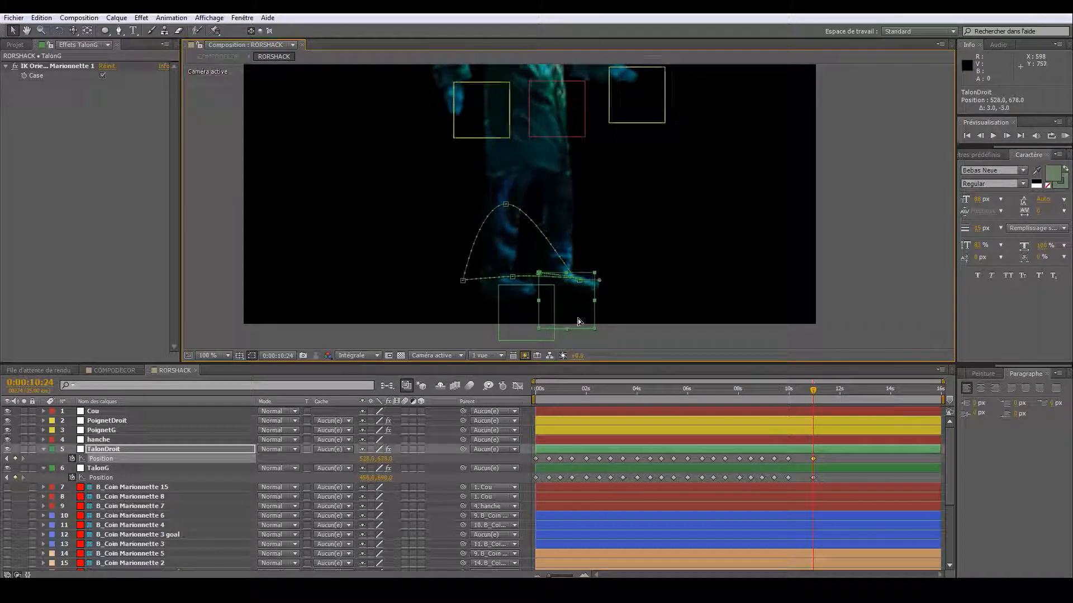
scroll(587, 235, "down", 2)
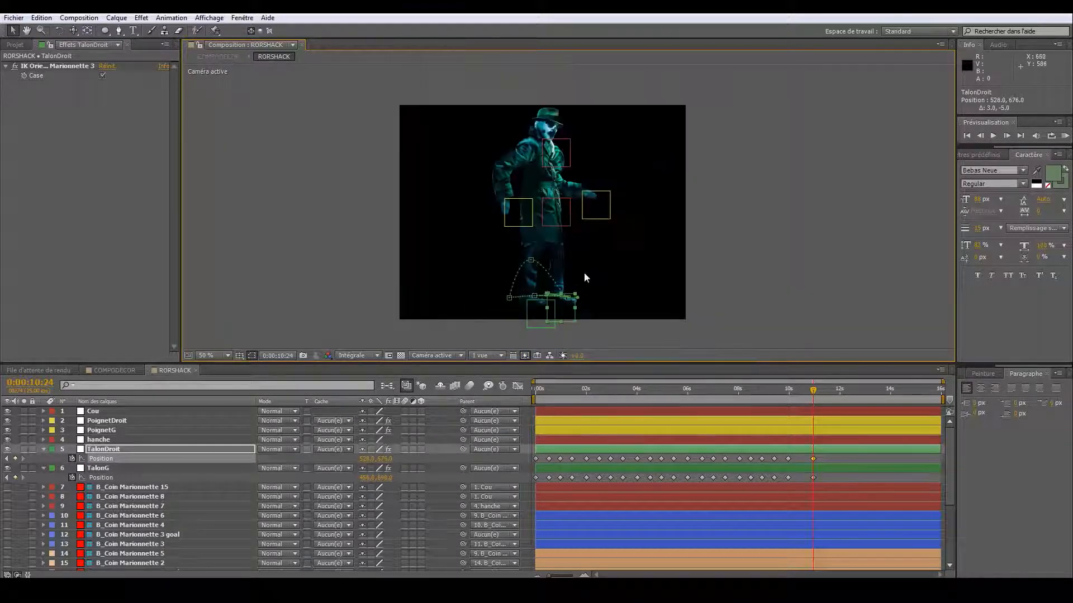
- Raise TalonDroit to about 568, 673 at 0:00:10:13, shortly before the standing pose
mouse_move(787, 396)
left_mouse_down()
mouse_move(812, 401)
mouse_move(803, 399)
left_mouse_up()
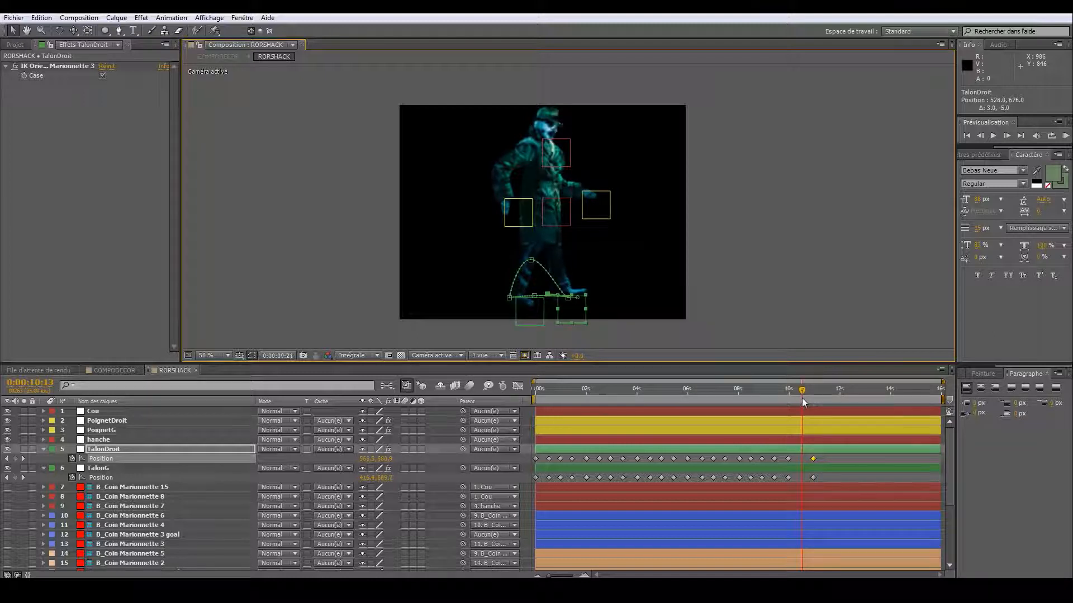
scroll(568, 320, "up", 2)
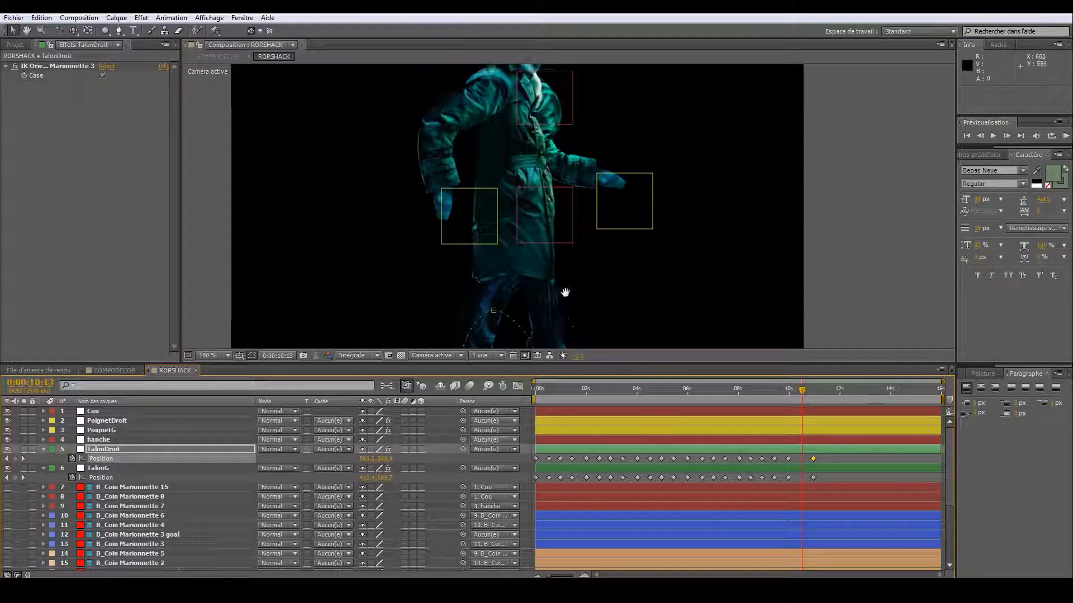
left_click_drag(584, 319, 585, 316)
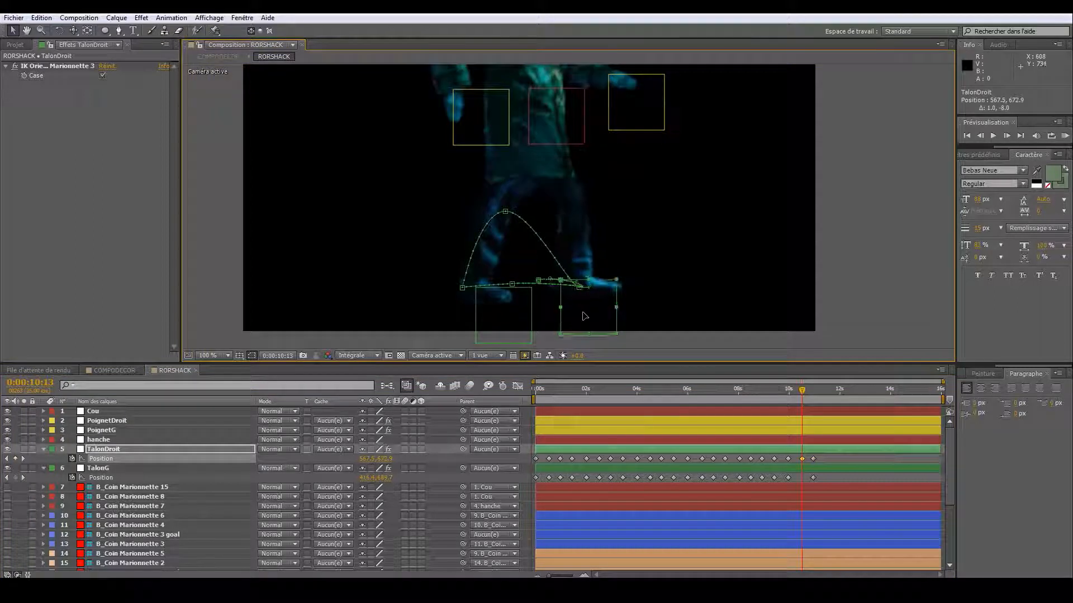
- Raise TalonDroit's landing position at 0:00:09:24 to about 597, 672
left_click(786, 390)
mouse_move(786, 389)
left_mouse_down()
mouse_move(798, 392)
mouse_move(787, 389)
left_mouse_up()
left_click_drag(595, 324, 595, 318)
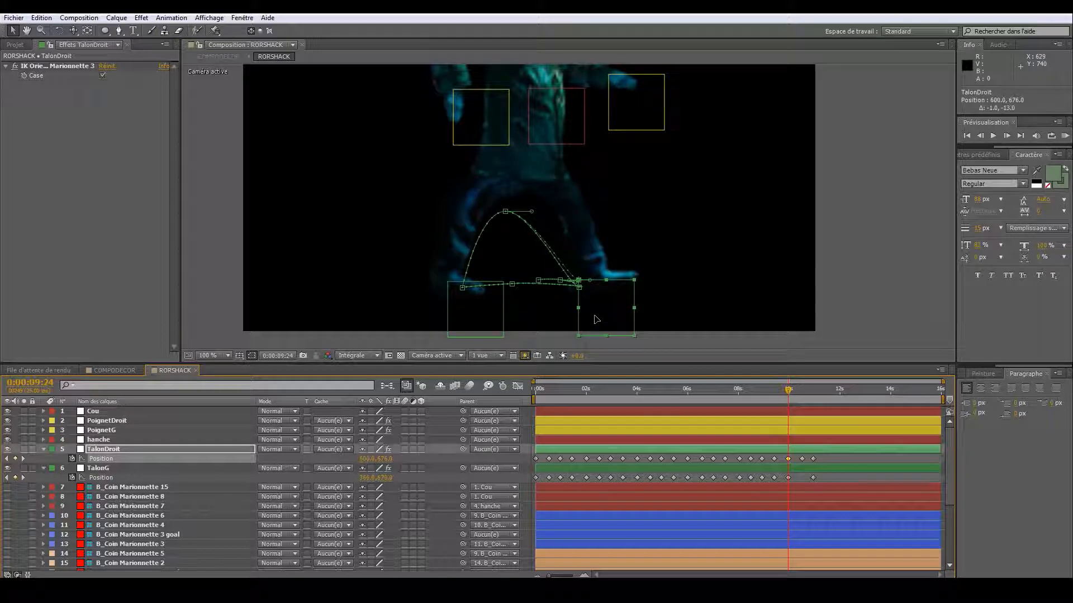
mouse_move(787, 390)
left_mouse_down()
mouse_move(777, 391)
mouse_move(788, 391)
left_mouse_up()
left_click_drag(598, 323, 596, 319)
- Keyframe the PoignetG hand controller raised toward the face at 0:00:12:12, at about 509, 97
left_click_drag(788, 391, 851, 397)
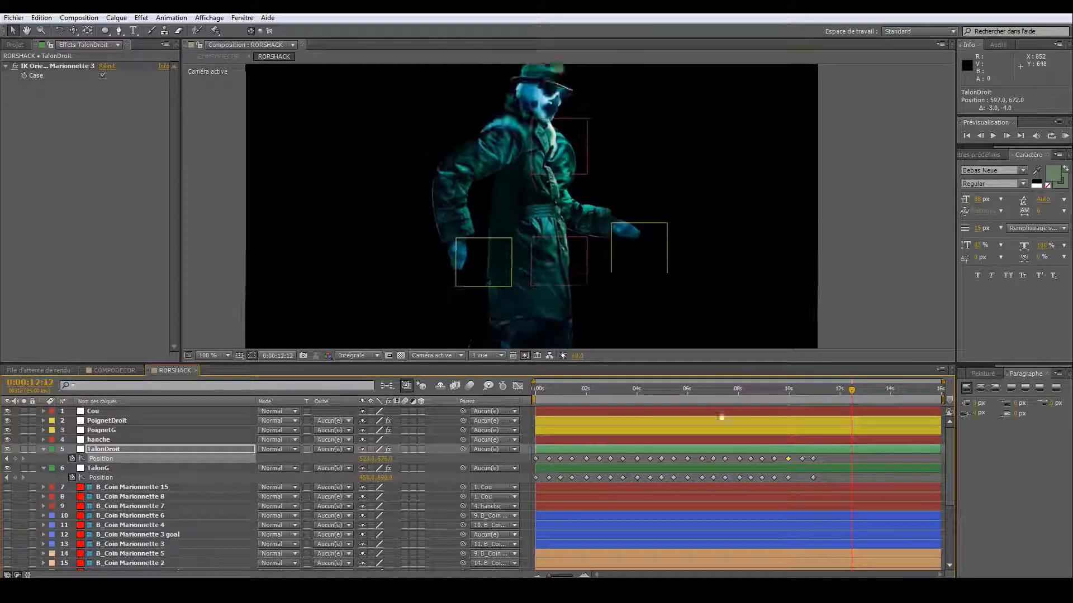
left_click(478, 284)
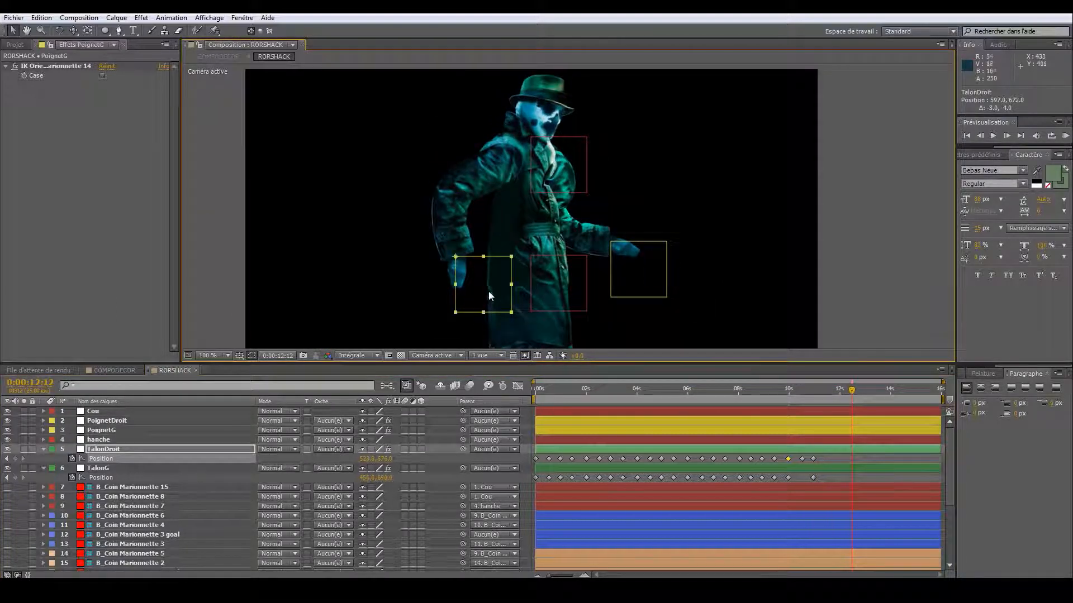
left_click_drag(478, 285, 556, 152)
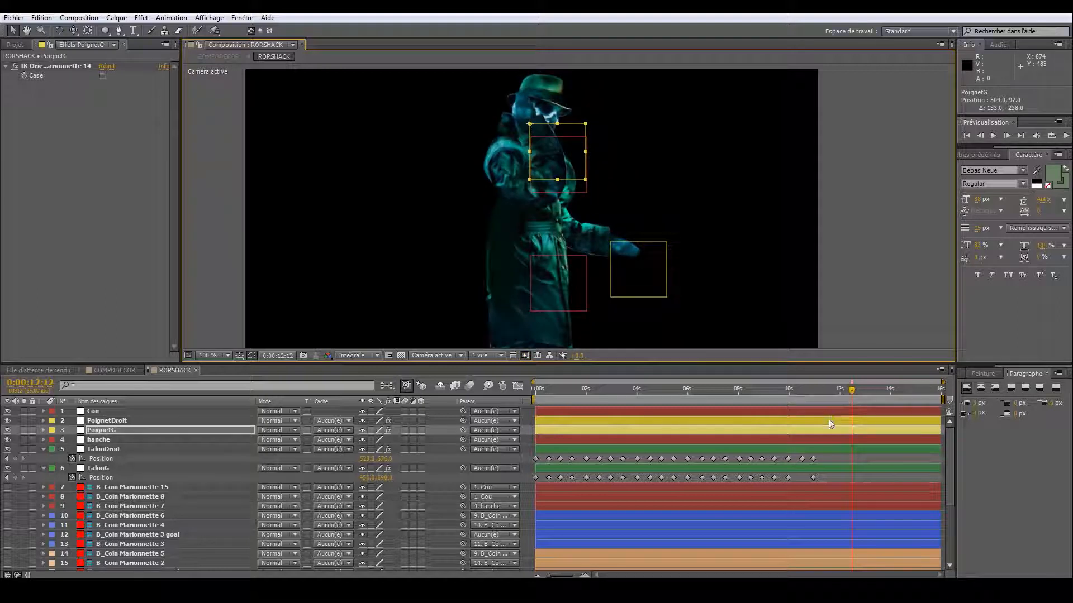
key("p")
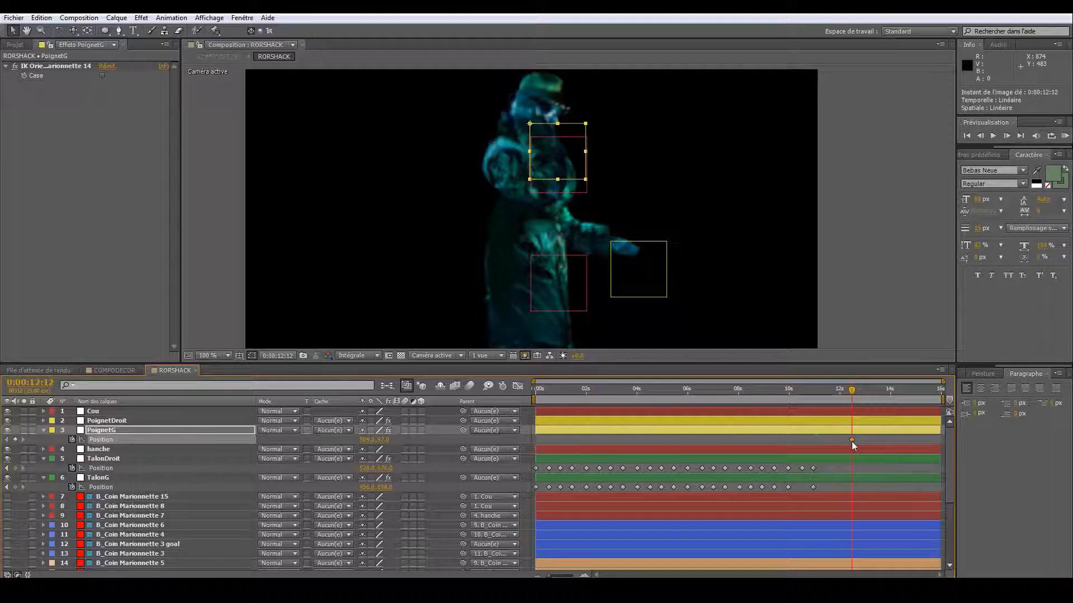
- Keyframe PoignetG lowered to about 533, 368 at 0:00:10:24 and passing through about 570, 225 at 0:00:11:18
left_click(814, 393)
left_click_drag(589, 176, 594, 322)
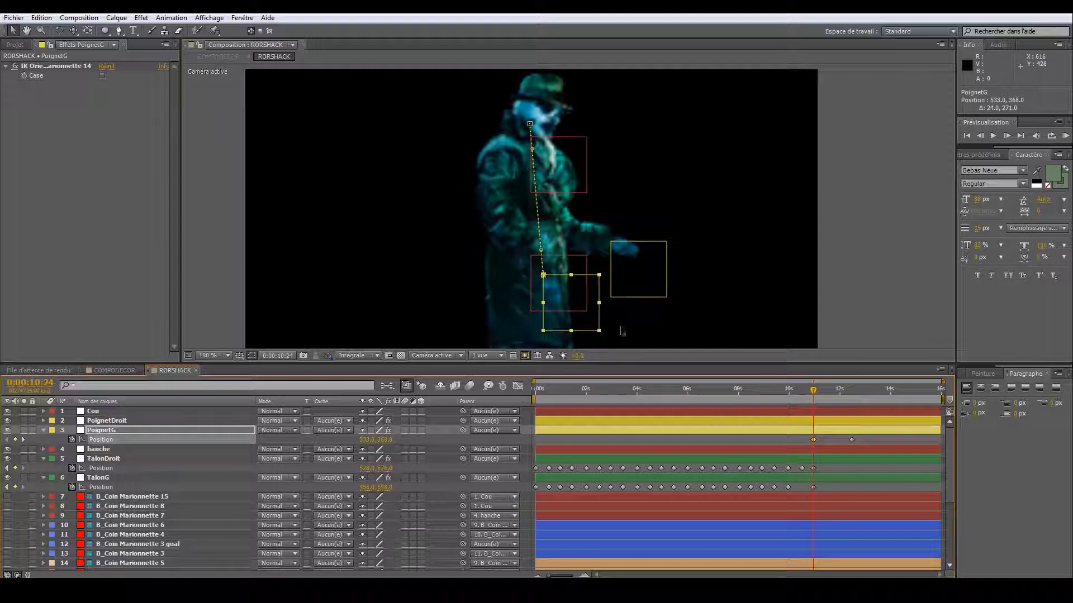
left_click(832, 391)
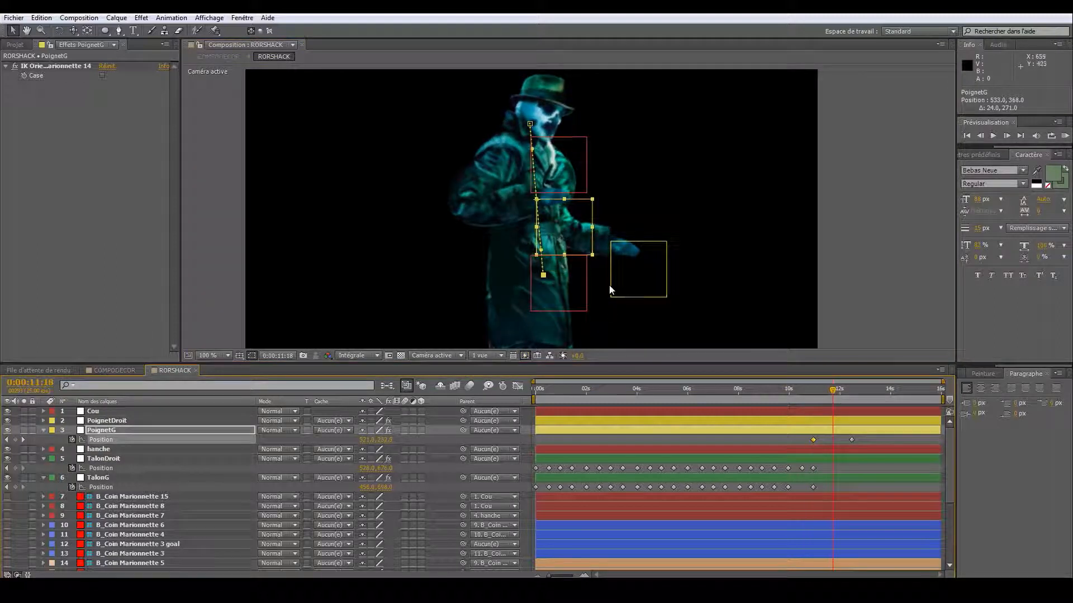
left_click_drag(571, 238, 599, 233)
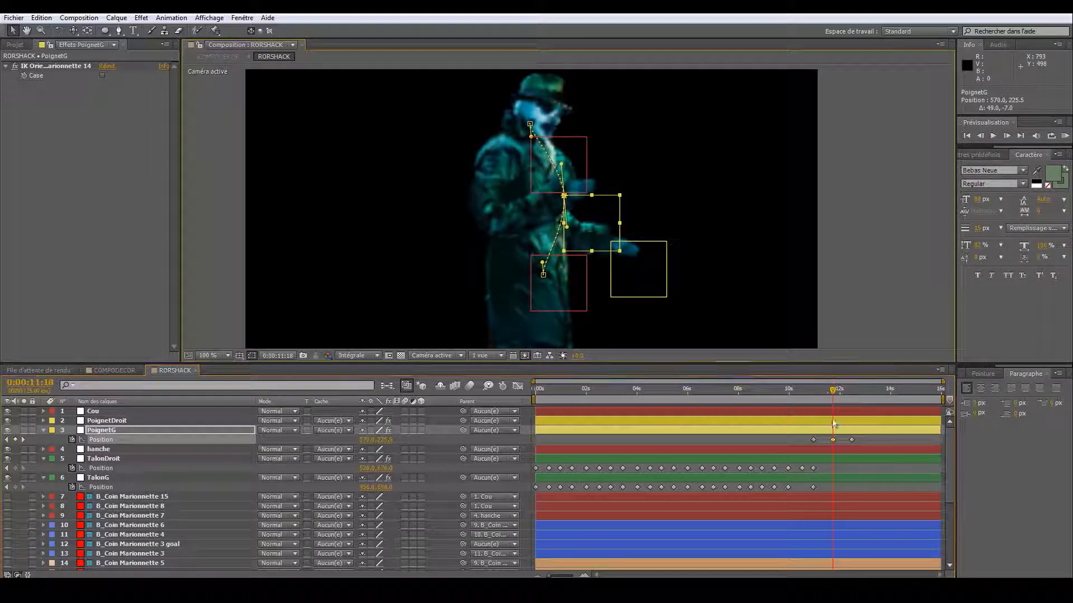
- Keyframe PoignetG slightly forward and lower at about 15 seconds, and preview the arm raise from 0:00:10:17
left_click(814, 391)
left_click_drag(815, 394, 917, 395)
left_click_drag(566, 132, 598, 144)
left_click_drag(823, 392, 806, 408)
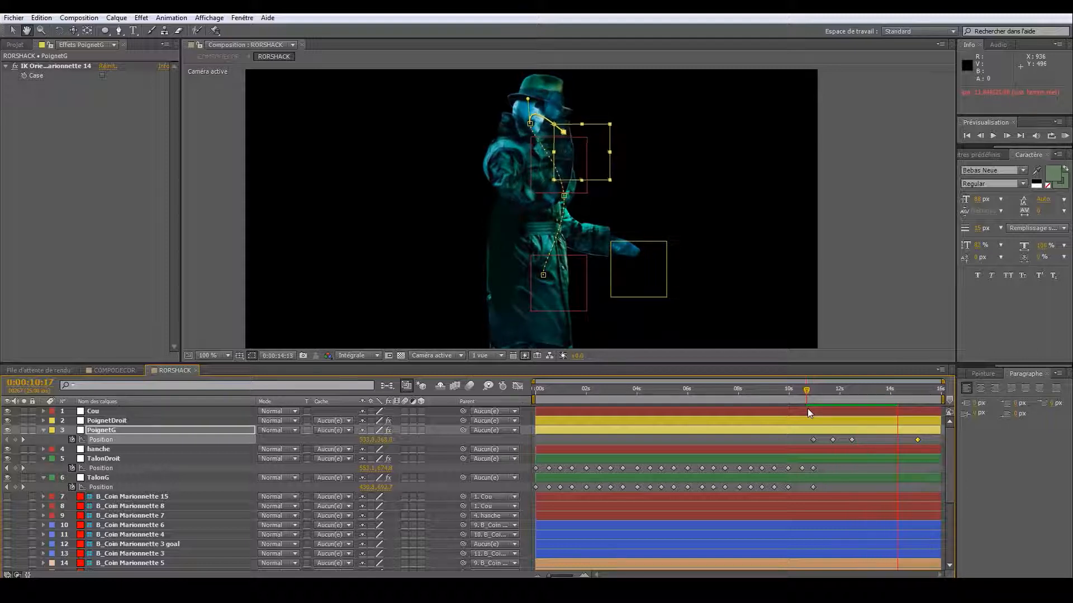
key("space")
- Keyframe PoignetG's walking swing: back at about 416, 366 at 0:00:00:00 and forward at about 576, 338 at 0:00:01:01
left_click(761, 389)
left_click_drag(760, 387, 534, 431)
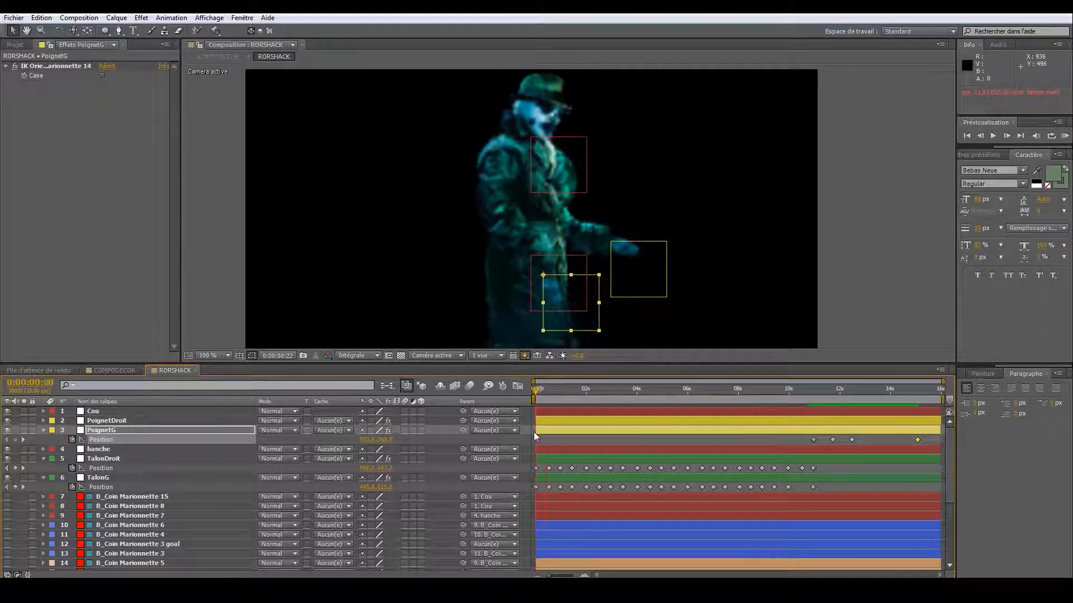
left_click_drag(566, 329, 513, 327)
left_click_drag(545, 398, 555, 403)
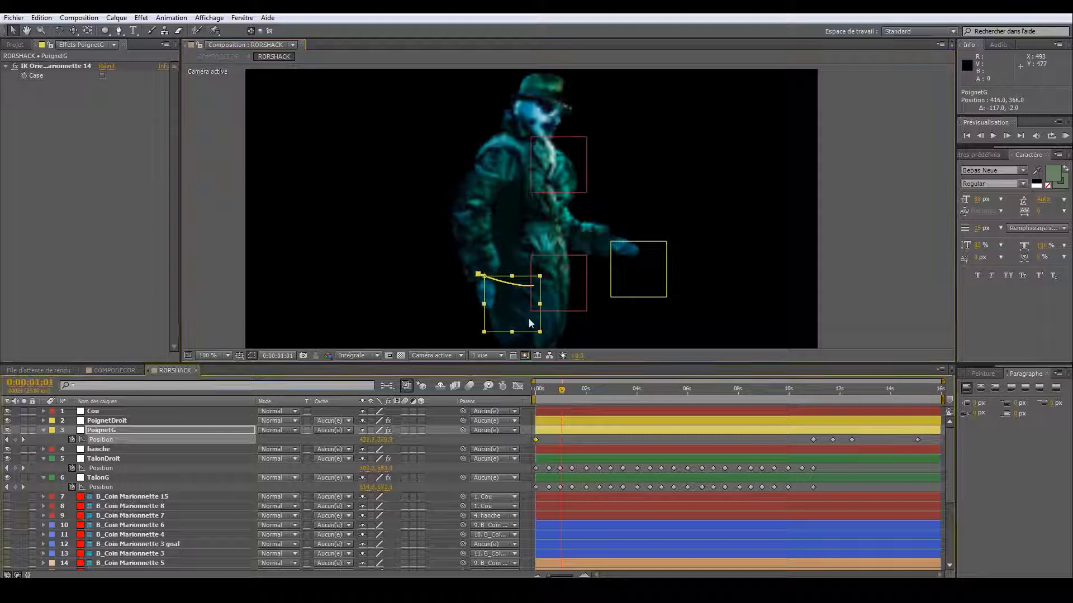
left_click_drag(511, 305, 591, 301)
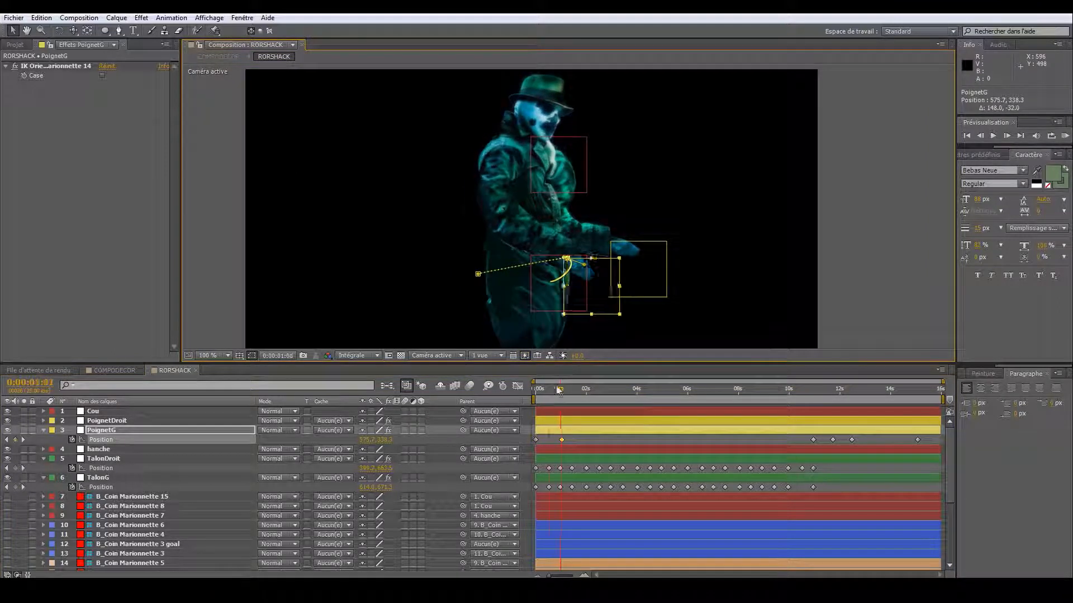
- Adjust PoignetG's starting position at 0:00:00:00 to about 482, 375 and scrub through the arm swing to check it
left_click(533, 392)
left_click_drag(562, 395, 534, 393)
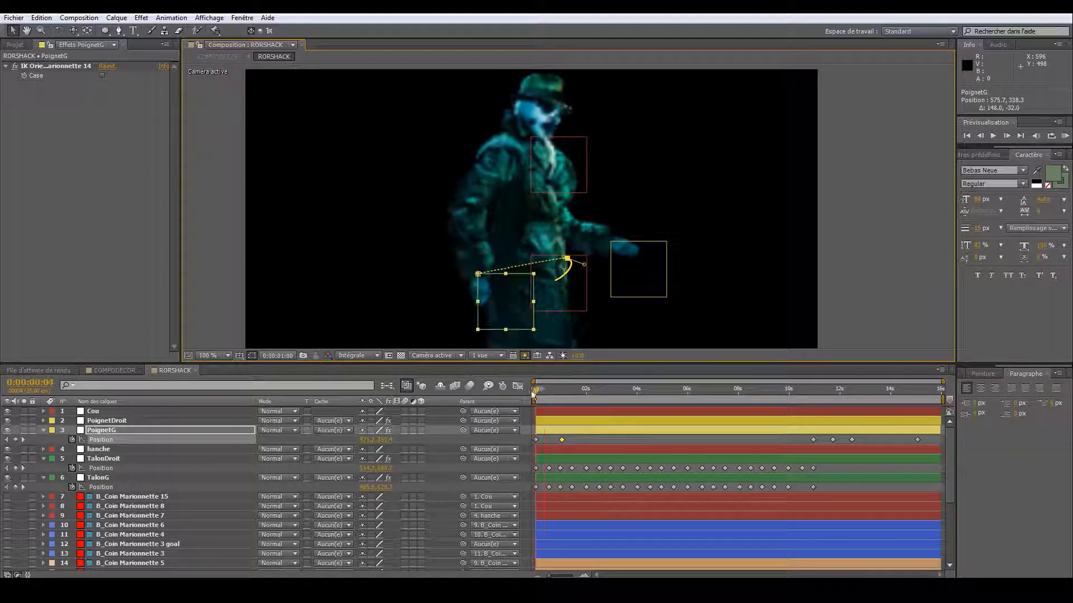
left_click_drag(509, 308, 525, 312)
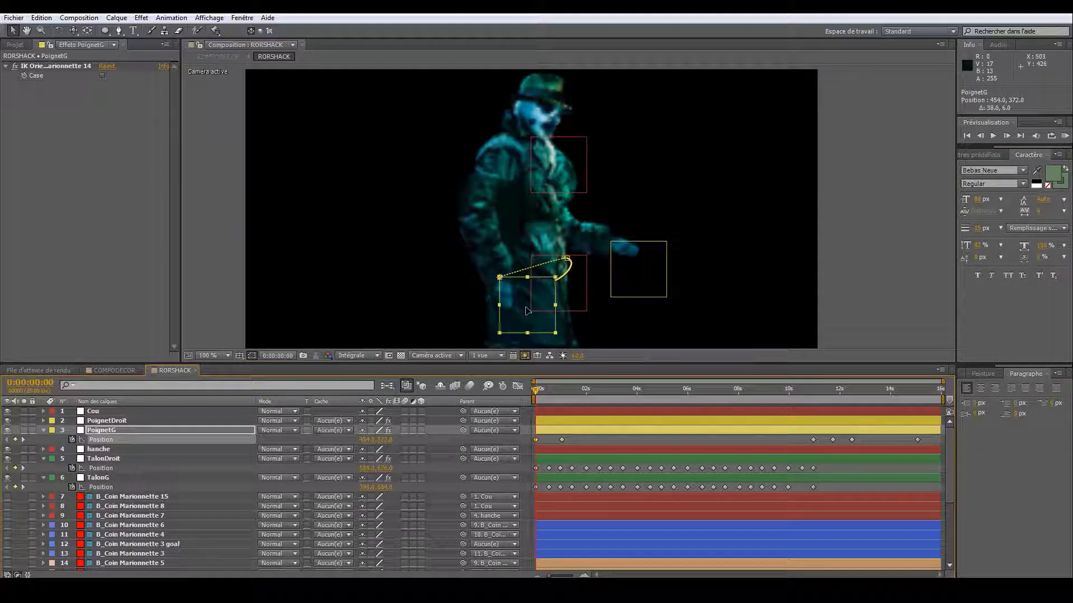
left_click_drag(535, 390, 575, 397)
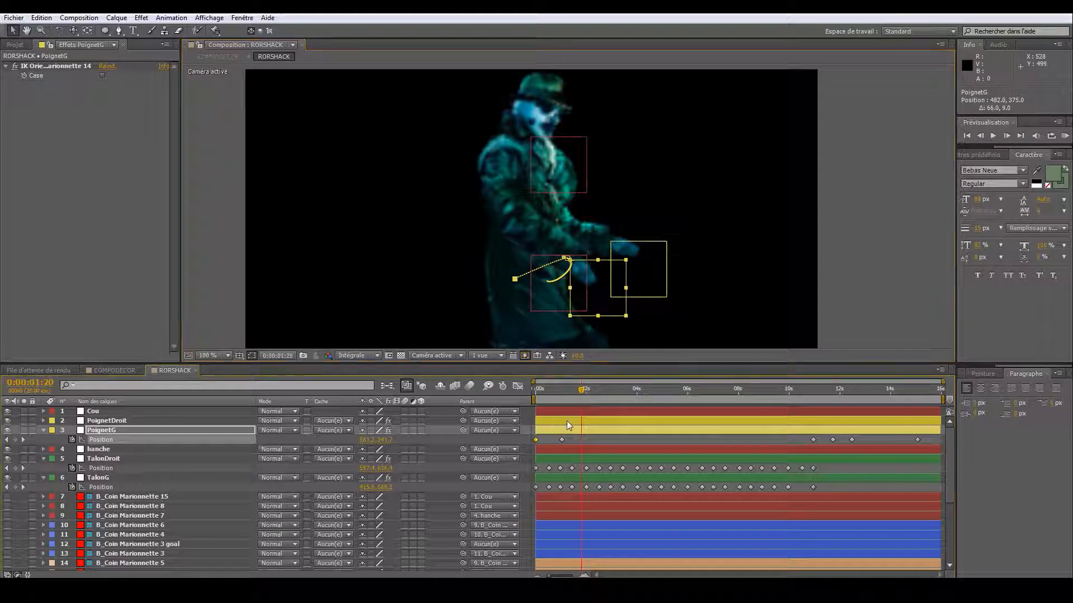
- Move PoignetG's forward keyframe to 0:00:00:24 and keyframe its backward swing at about 466, 363 at 0:00:02:00
left_click_drag(561, 440, 560, 439)
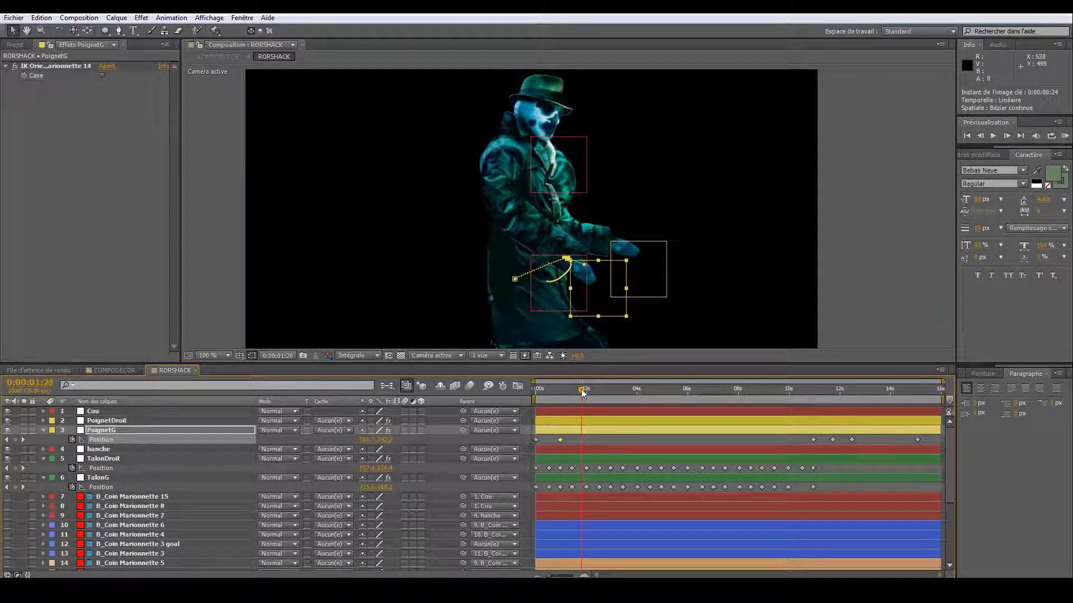
left_click_drag(581, 391, 583, 393)
left_click_drag(613, 309, 583, 317)
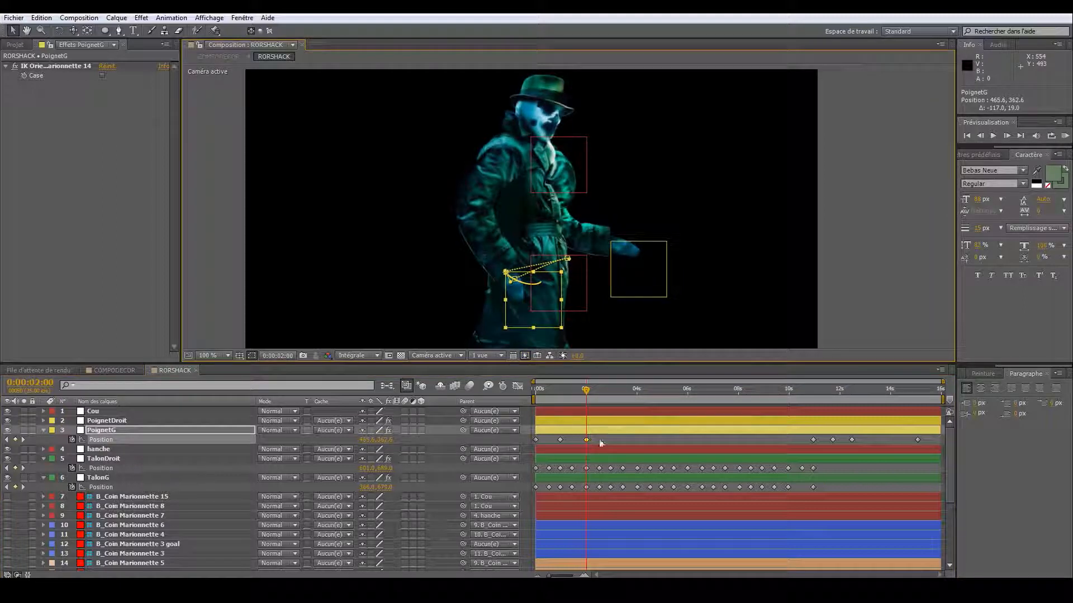
- Copy PoignetG's keyframes from 0:00:00:24 and 0:00:02:00 and paste them repeatedly along the walk up to about 10 seconds
left_click_drag(561, 440, 555, 441)
key("ctrl+c")
left_click_drag(609, 405, 767, 393)
key("ctrl+v")
key("ctrl+v")
key("ctrl+v")
key("ctrl+v")
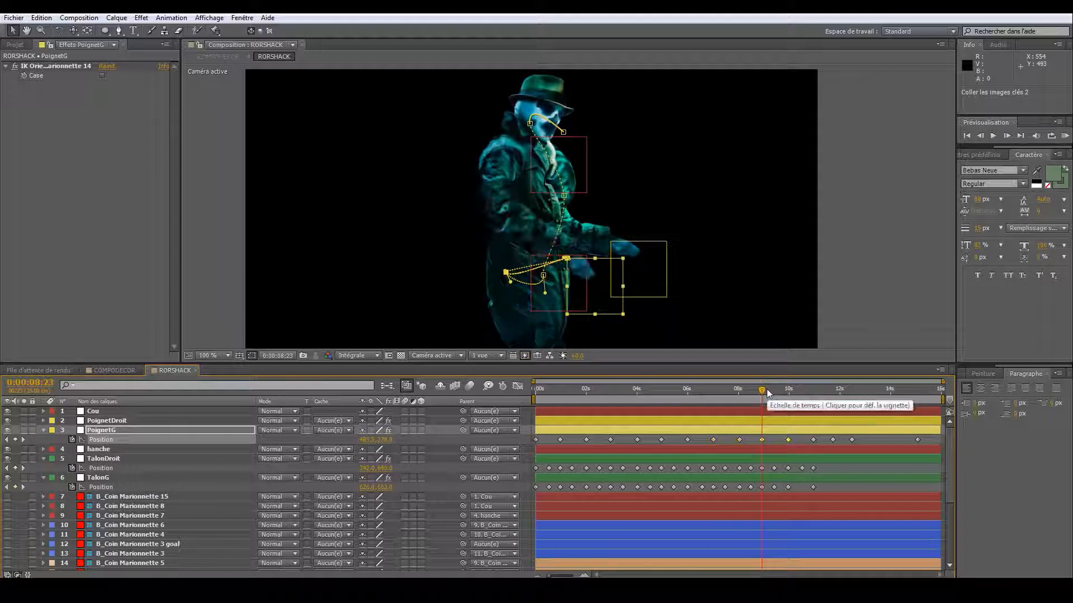
- Review the repeated swing and vary PoignetG's pasted positions, including about 542, 343 at 0:00:02:24
left_click_drag(564, 397, 686, 411)
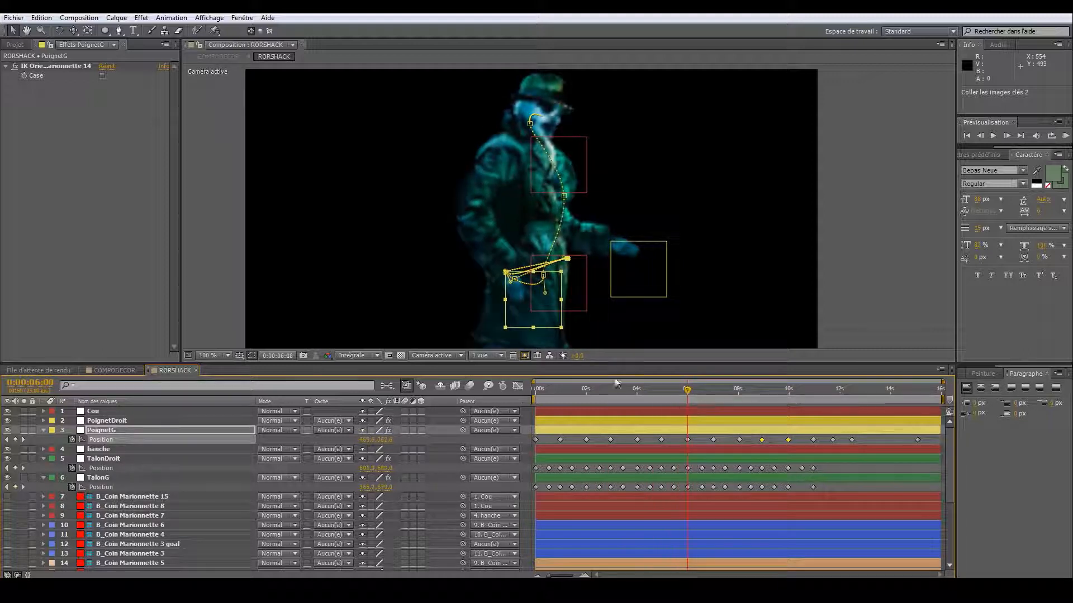
mouse_move(534, 324)
left_mouse_down()
mouse_move(513, 326)
mouse_move(542, 330)
left_mouse_up()
left_click(725, 395)
left_click(738, 394)
left_click_drag(578, 394, 611, 394)
left_click_drag(603, 302, 584, 305)
left_click_drag(614, 391, 796, 401)
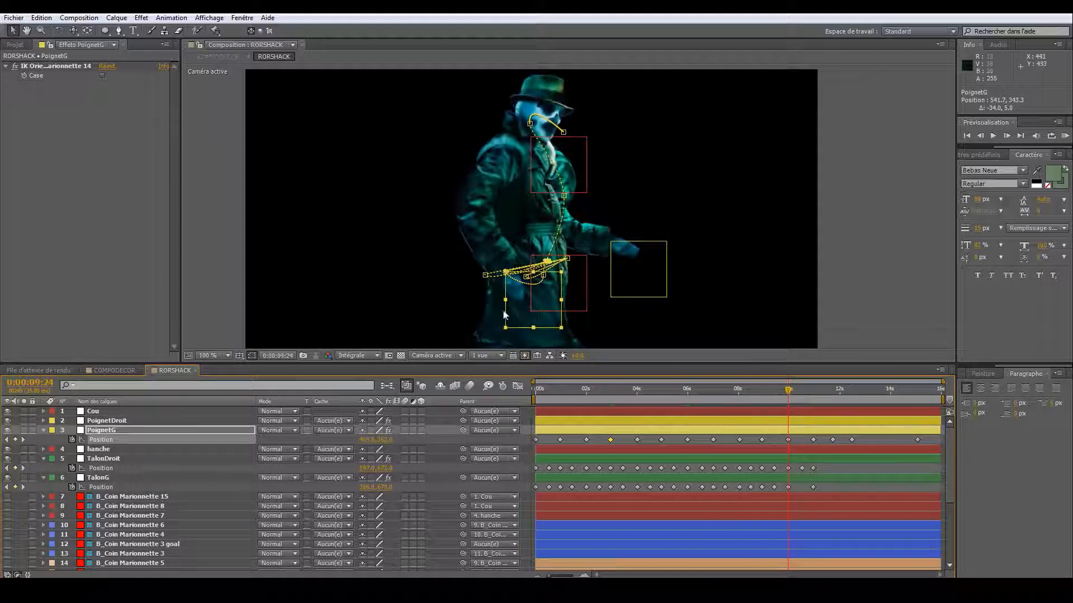
- Adjust PoignetG's position to about 472, 343 at 0:00:09:24 and about 550, 357 at 0:00:10:24, checking the arm raise
left_click_drag(521, 319, 524, 307)
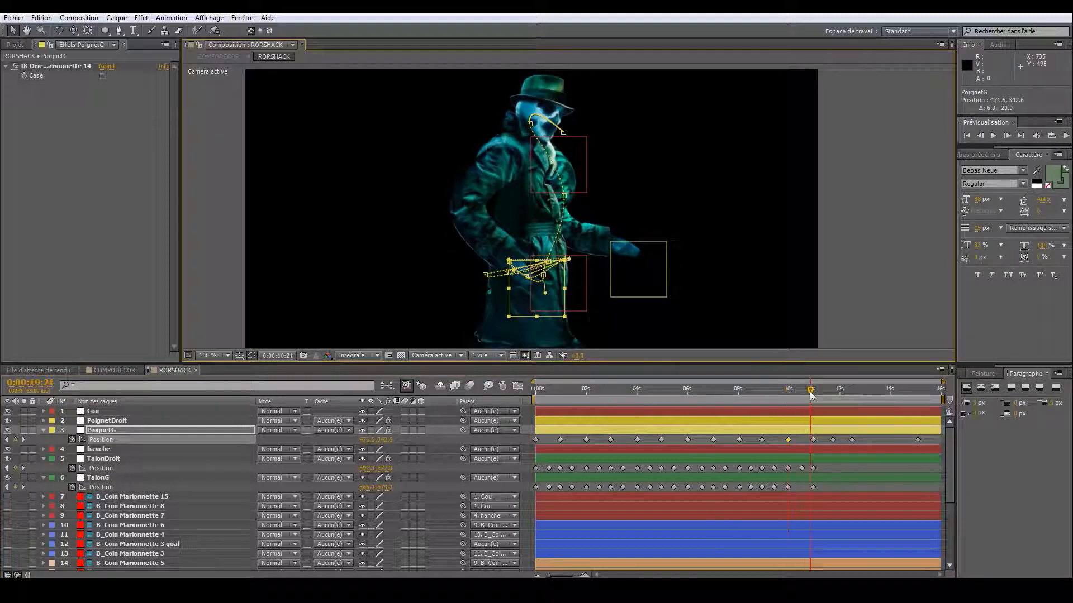
left_click_drag(812, 395, 814, 395)
mouse_move(583, 326)
left_mouse_down()
mouse_move(600, 327)
mouse_move(595, 318)
left_mouse_up()
mouse_move(815, 394)
left_mouse_down()
mouse_move(850, 394)
mouse_move(835, 391)
left_mouse_up()
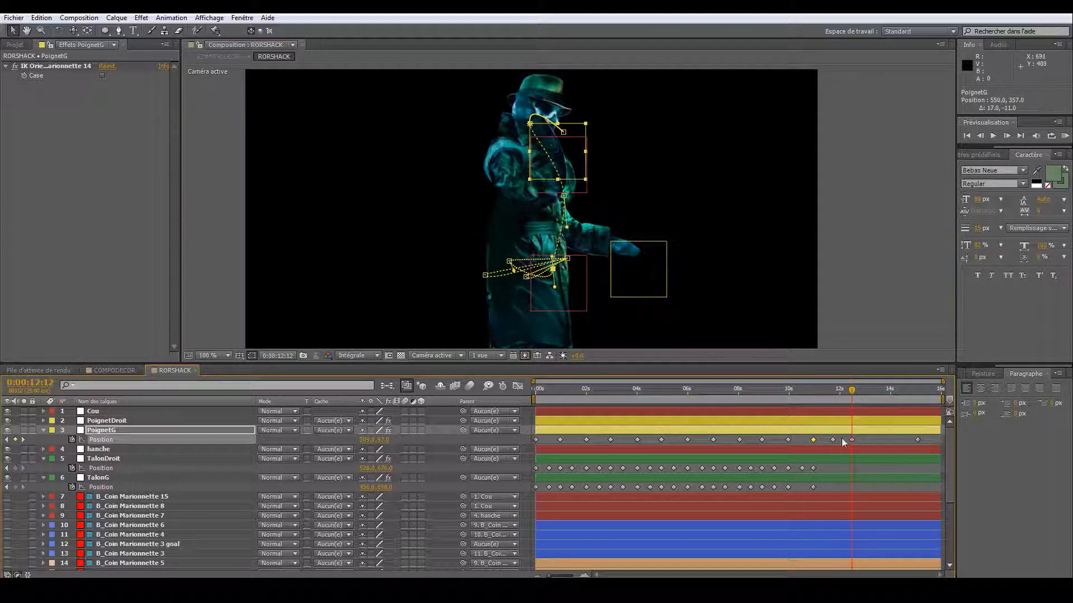
- Keyframe PoignetDroit's position lowered to 586, 348 at 0:00:10:24
left_click(624, 420)
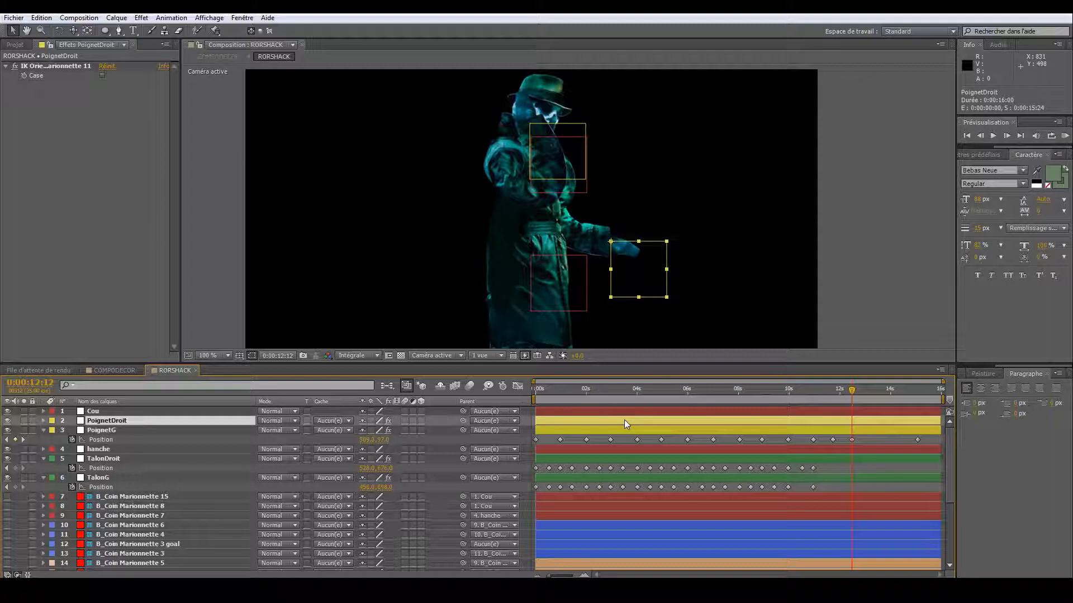
key("p")
left_click(813, 391)
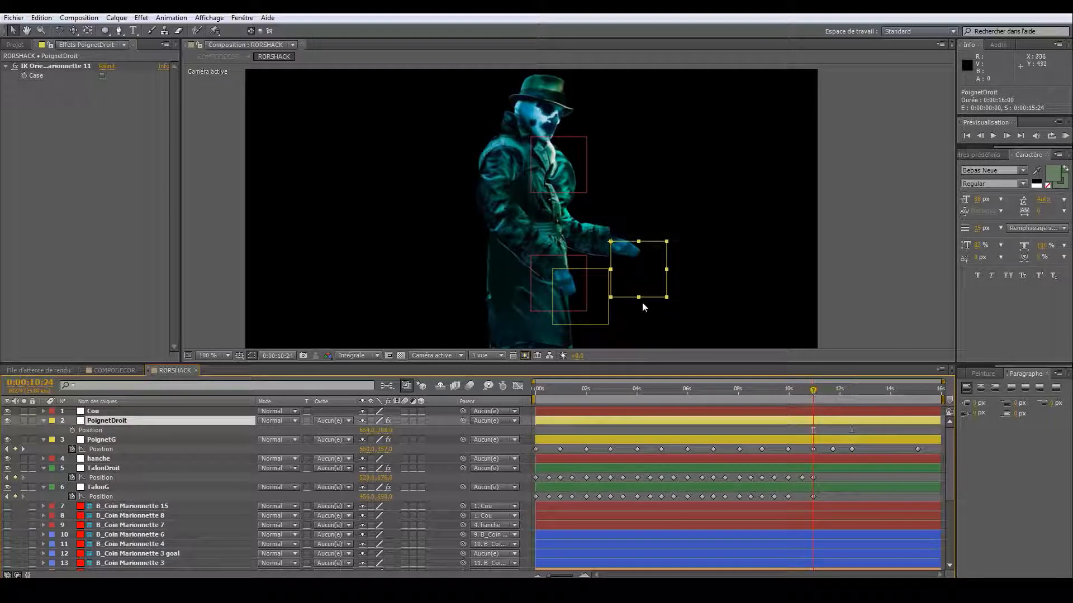
left_click_drag(653, 280, 615, 303)
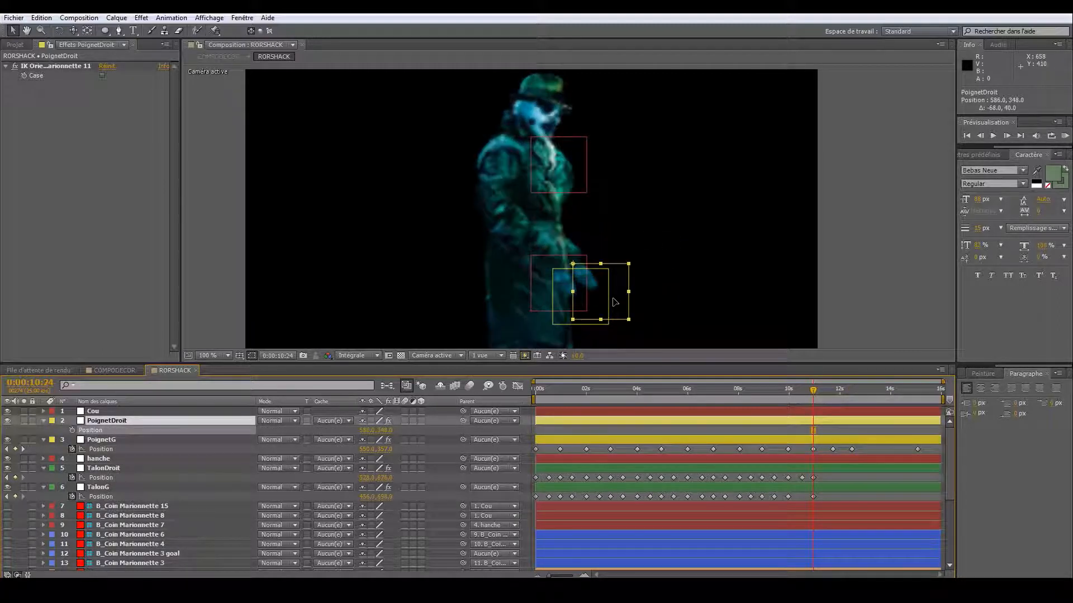
key("p")
key("p")
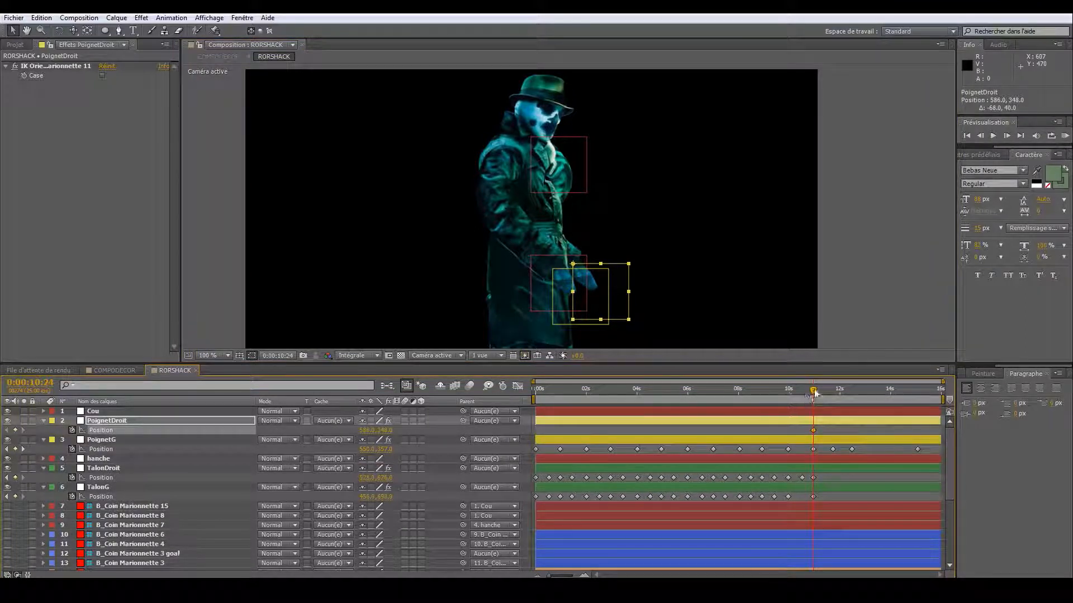
- Keyframe PoignetDroit's swing forward at 0:00:09:24, back at 529, 346 at 0:00:08:23 and forward at 579, 331 at 0:00:08:01
left_click_drag(815, 393, 788, 393)
left_click_drag(627, 288, 598, 314)
left_click(761, 390)
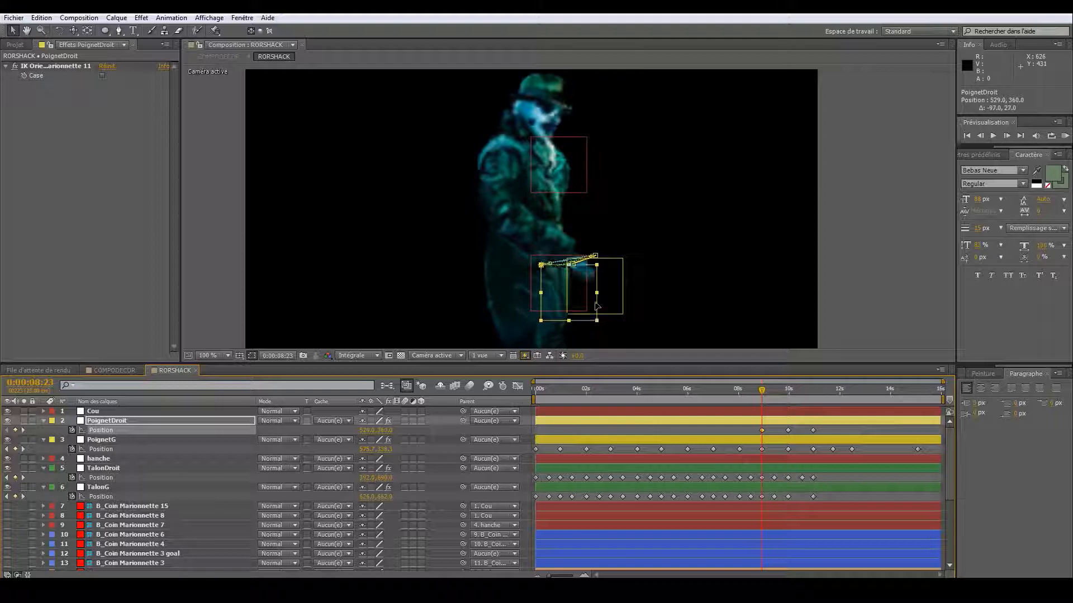
left_click_drag(737, 394, 740, 394)
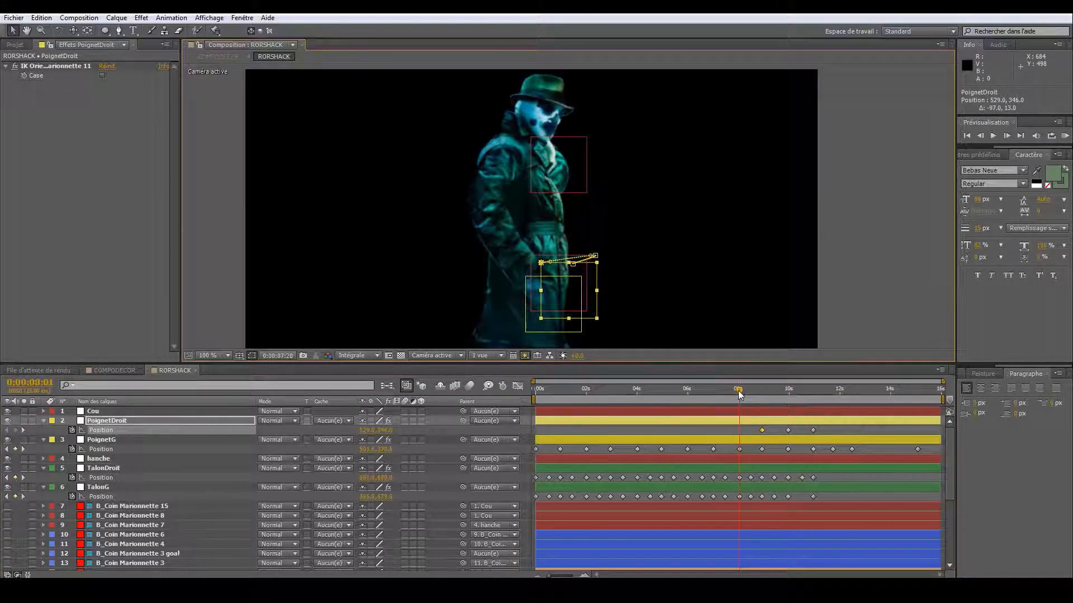
left_click_drag(595, 311, 624, 302)
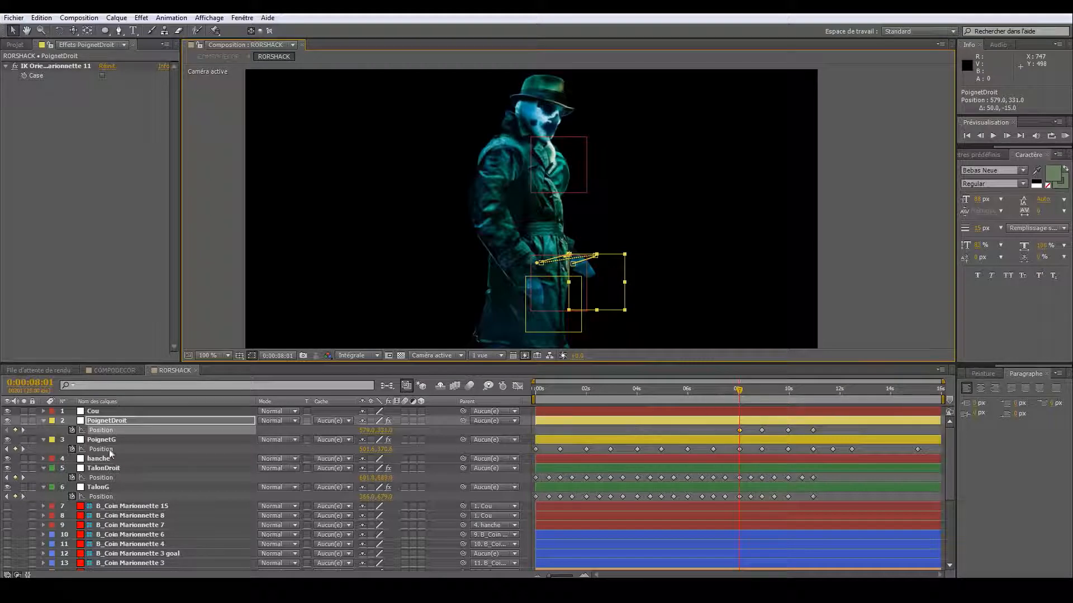
- Collapse TalonDroit and TalonG and keyframe PoignetDroit's swing at PoignetG's keyframe times from 0:00:07:00 back to 0:00:02:24
left_click(44, 469)
left_click(44, 479)
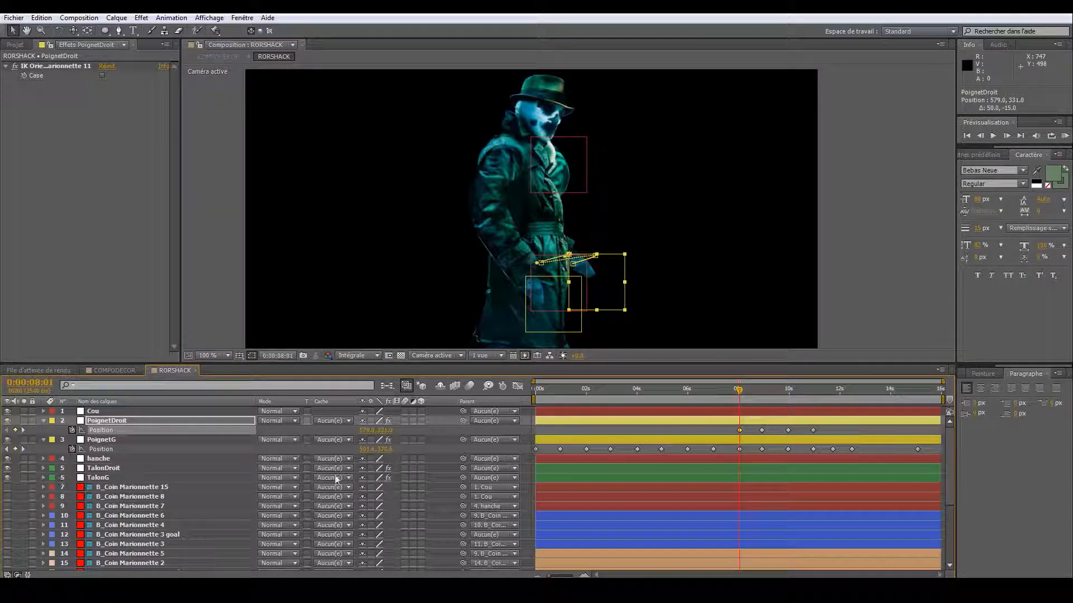
key("j")
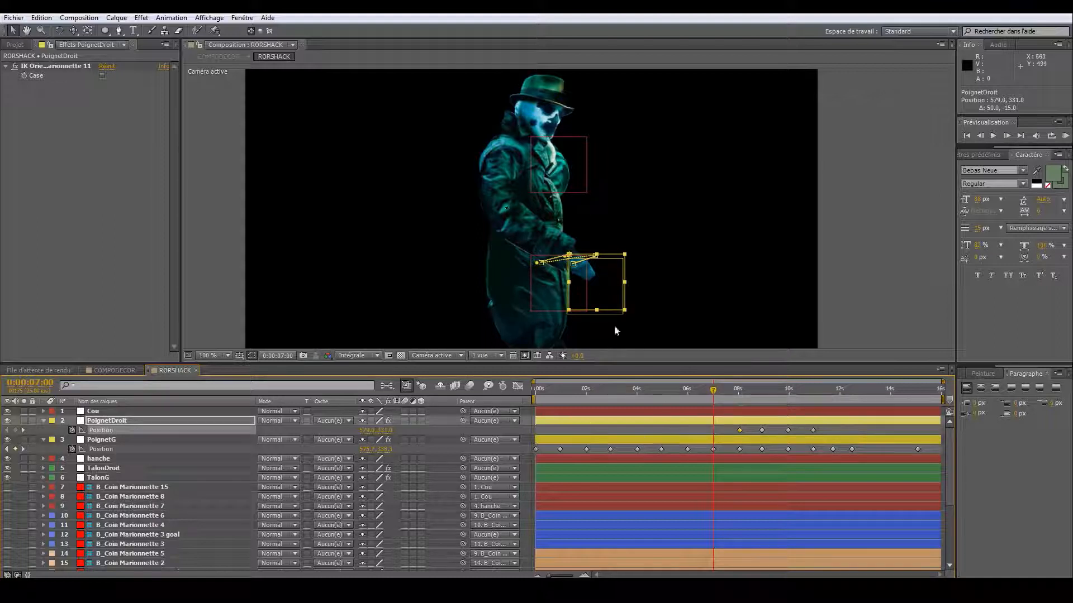
left_click_drag(608, 298, 630, 292)
key("j")
key("j")
key("j")
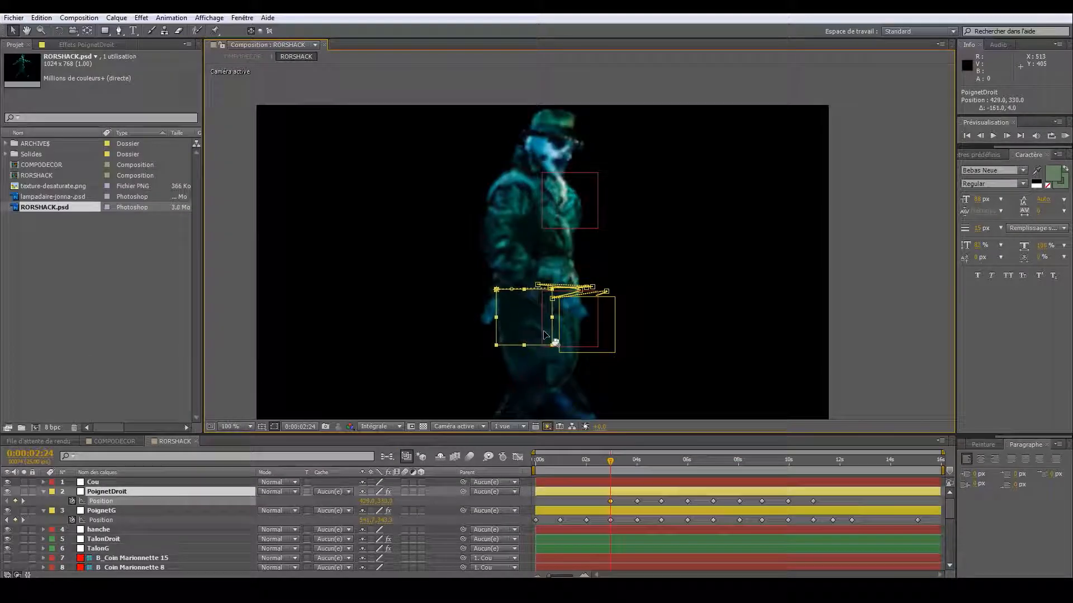
- Finish PoignetDroit's swing with keyframes at 458, 323 at 0:00:02:24, at 0:00:02:00, near 1 second, and at 591, 323 at 0:00:00:00
left_click_drag(545, 334, 561, 330)
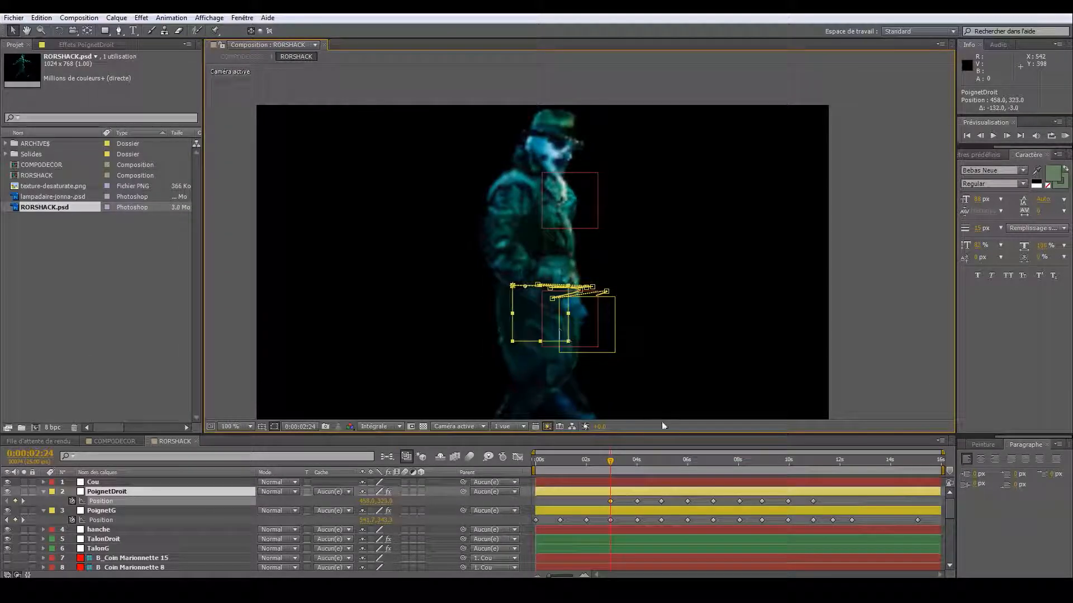
left_click_drag(610, 460, 591, 464)
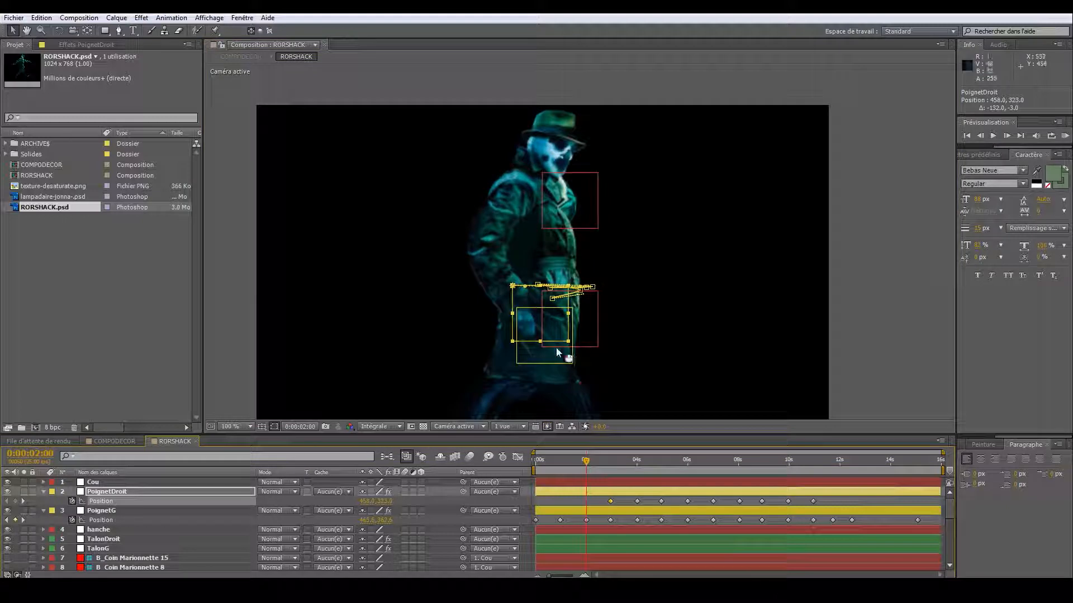
left_click_drag(557, 330, 627, 327)
left_click_drag(580, 459, 559, 460)
mouse_move(626, 326)
left_mouse_down()
mouse_move(610, 329)
mouse_move(642, 330)
left_mouse_up()
key("Home")
mouse_move(537, 460)
left_mouse_down()
mouse_move(790, 479)
mouse_move(537, 474)
left_mouse_up()
- Select hanche, run the Duik script file and show its Animation tools
left_click(595, 345)
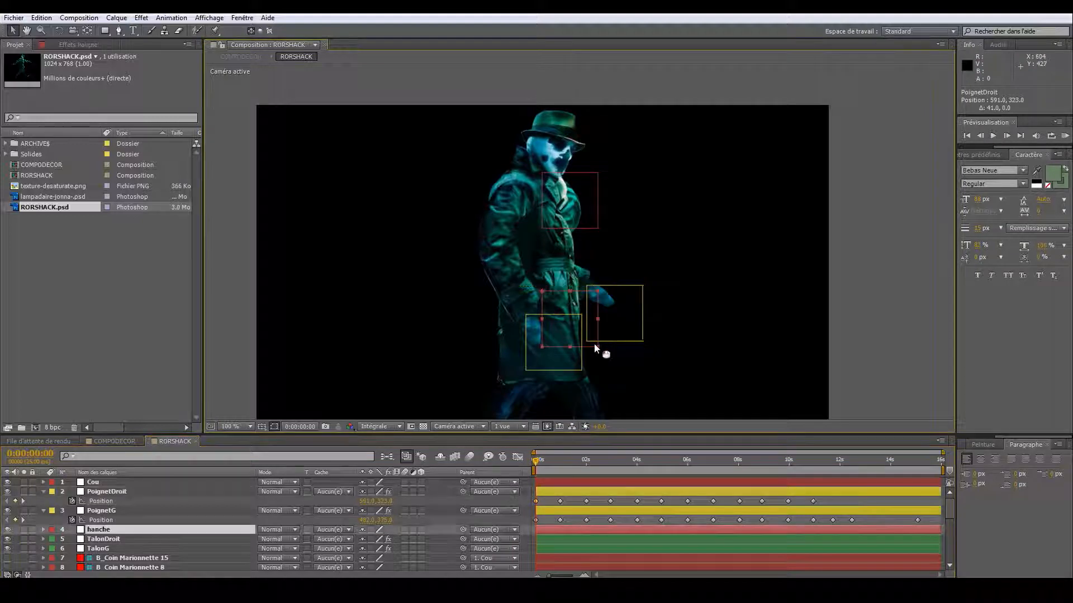
left_click(12, 19)
mouse_move(46, 358)
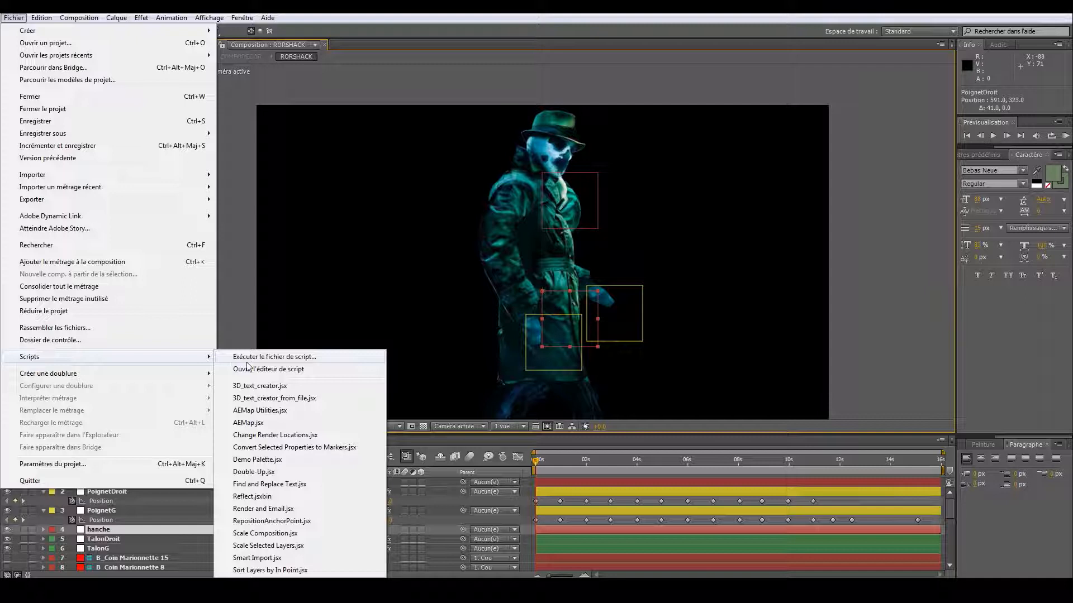
left_click(248, 359)
double_click(149, 99)
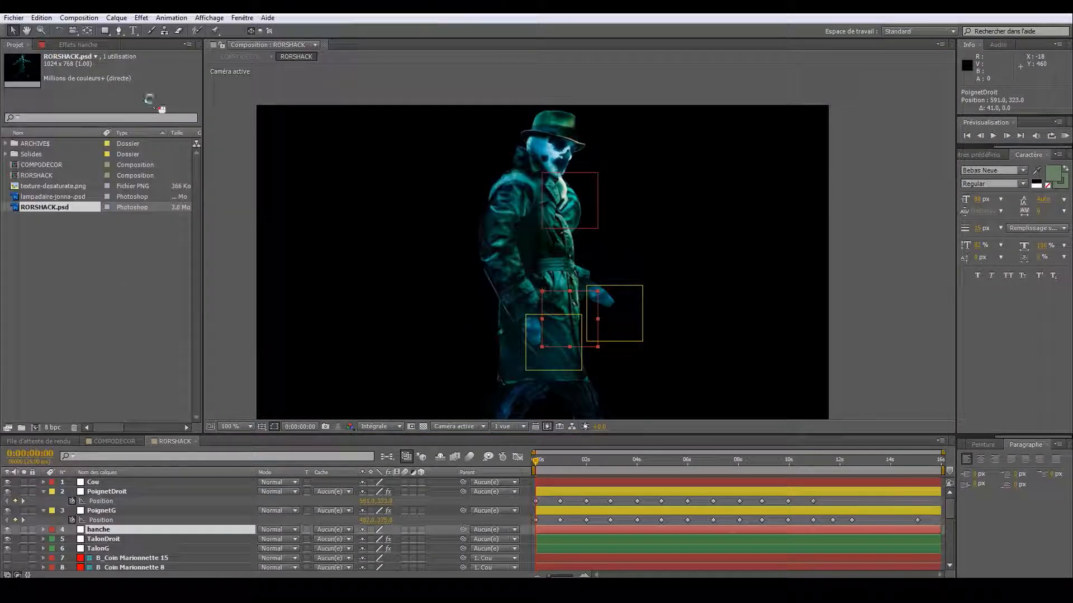
left_click(258, 175)
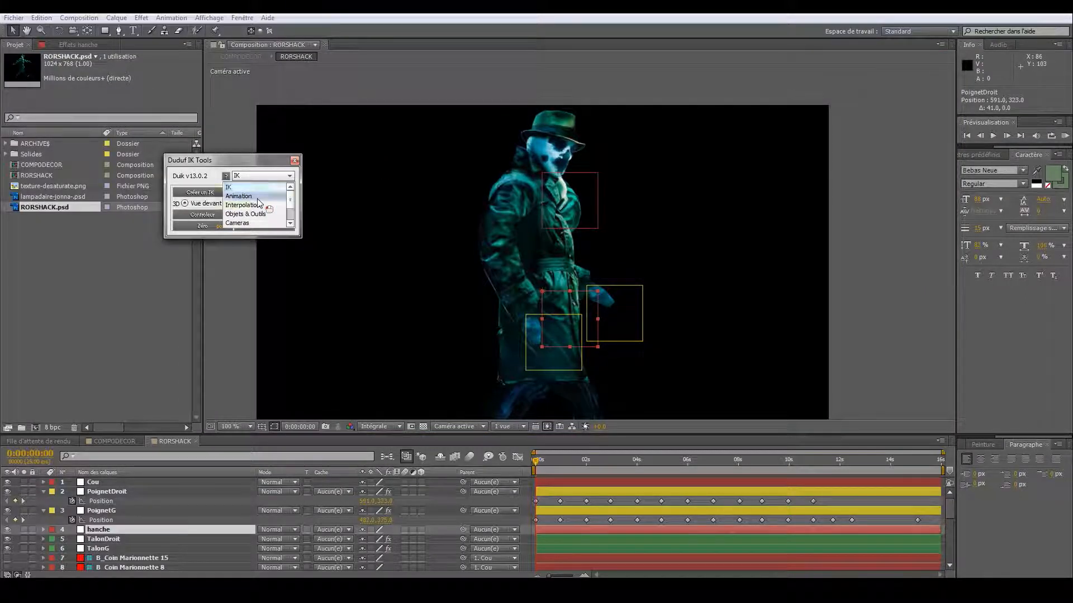
left_click(254, 196)
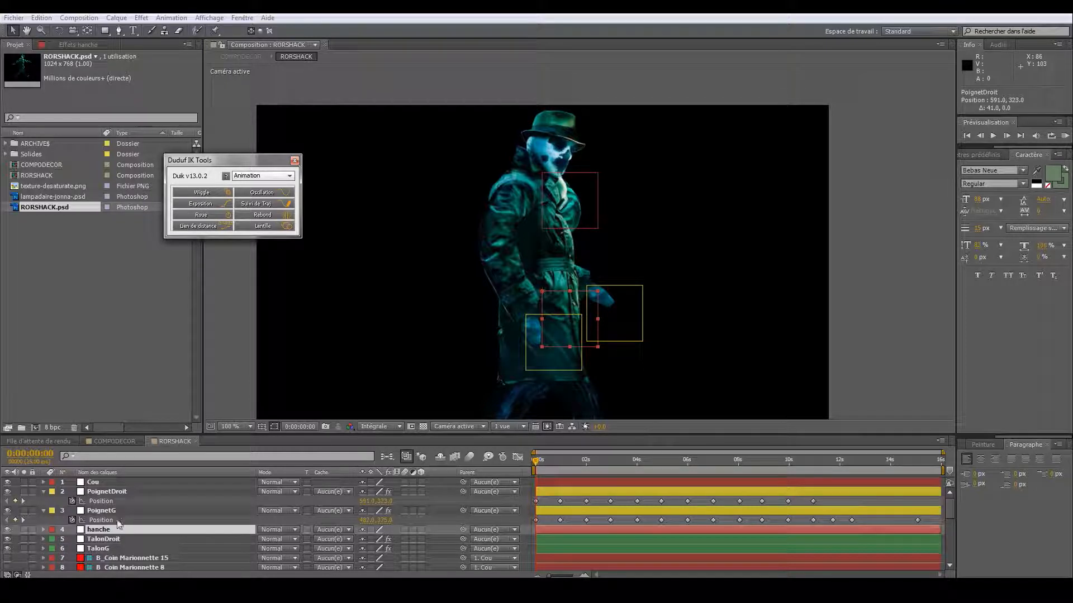
key("p")
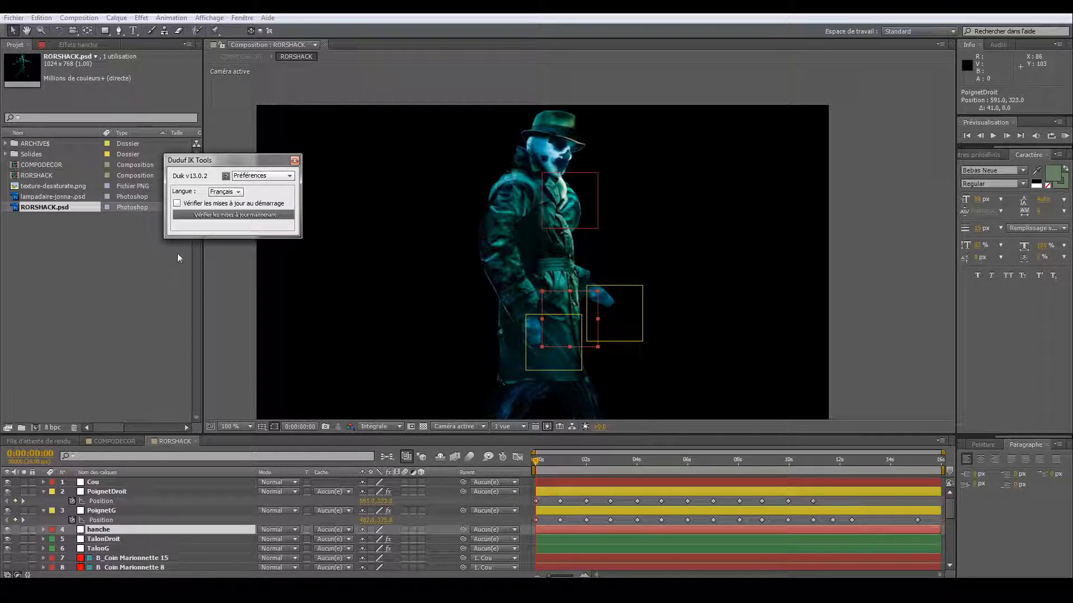
left_click(283, 178)
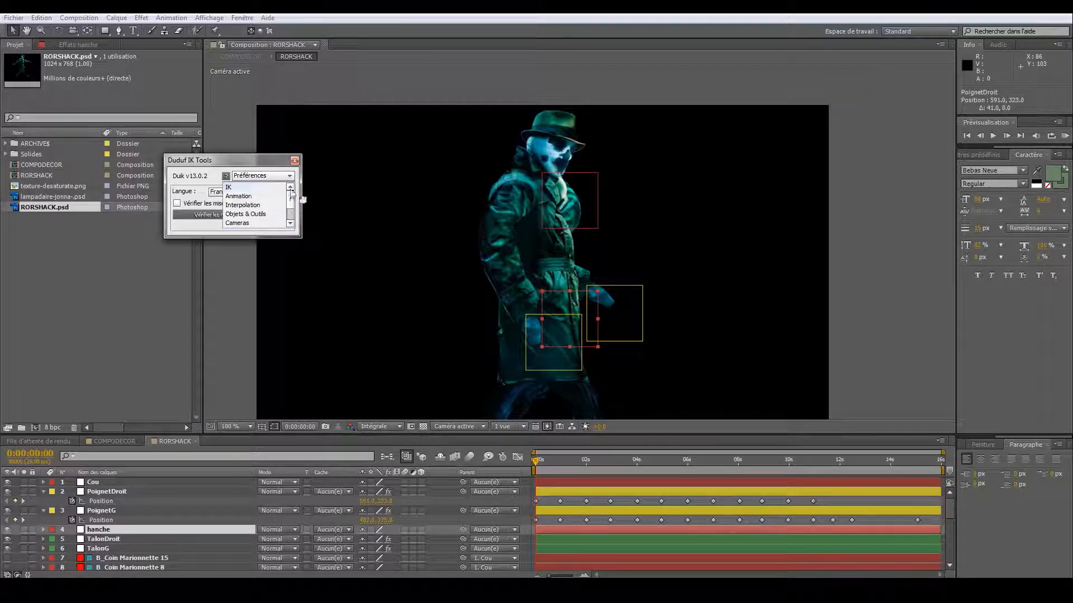
left_click(262, 197)
- Apply Duik's Wiggle to the hanche layer's Position and scrub through the timeline to check it
left_click(110, 531)
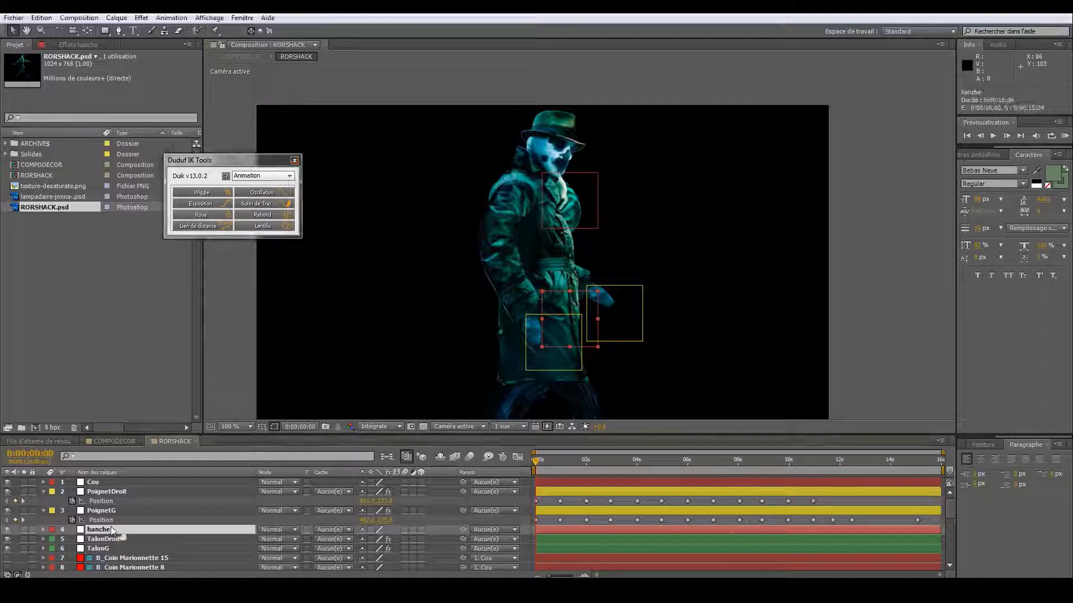
key("p")
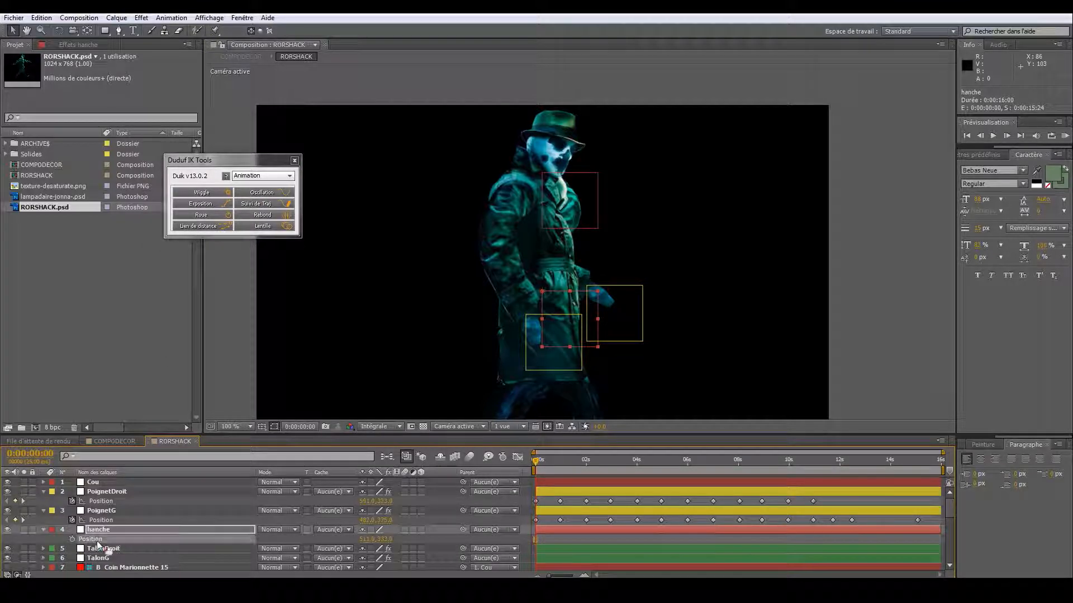
left_click(222, 193)
left_click(182, 253)
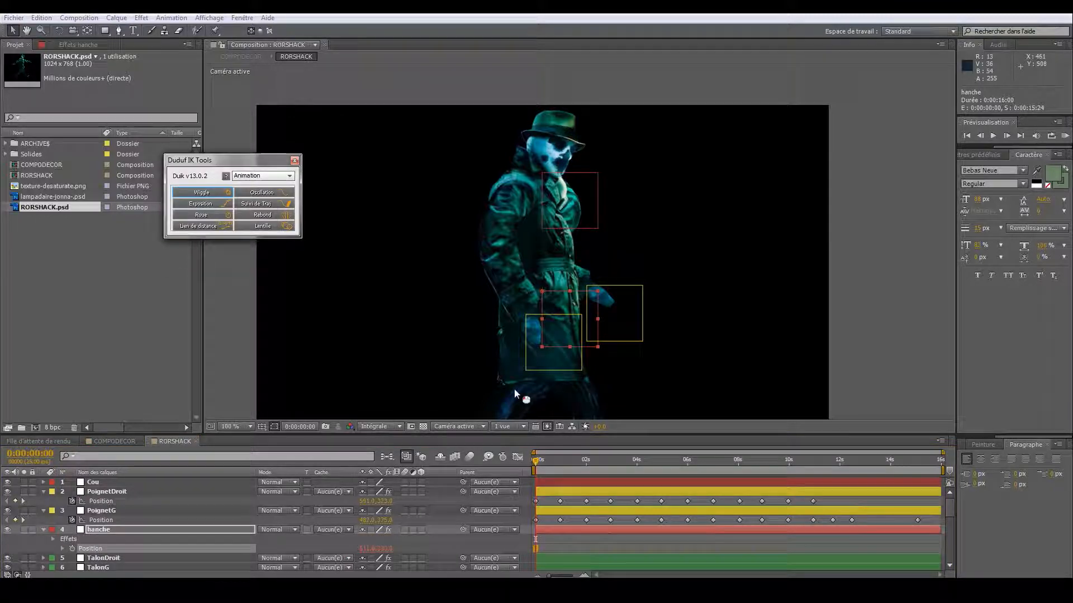
left_click_drag(537, 461, 623, 473)
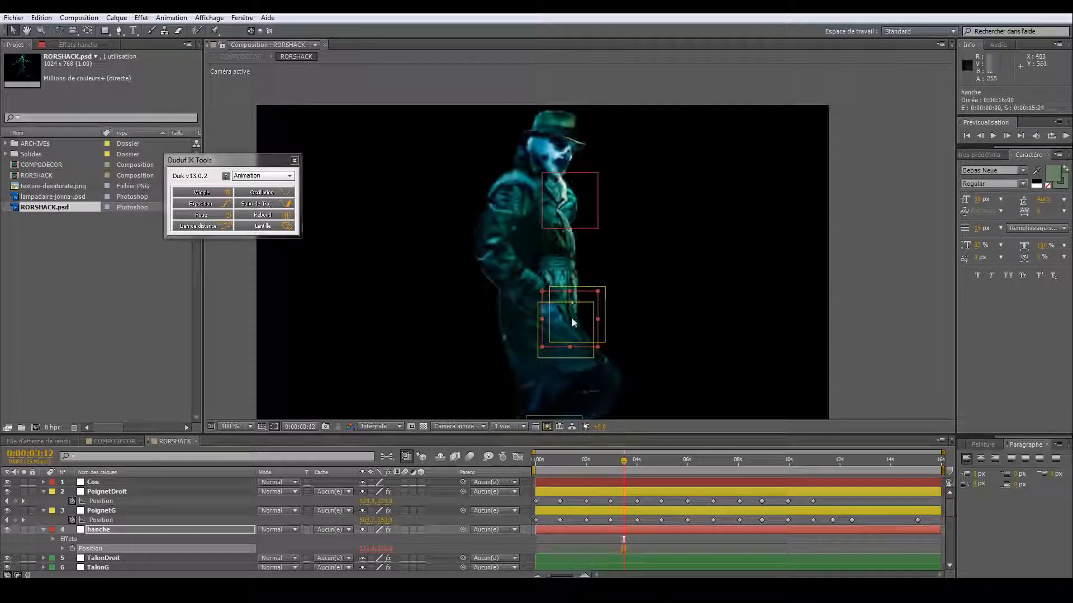
- Increase hanche's Pos Amplitude and set its Pos Frequency to 0.5
left_click(67, 45)
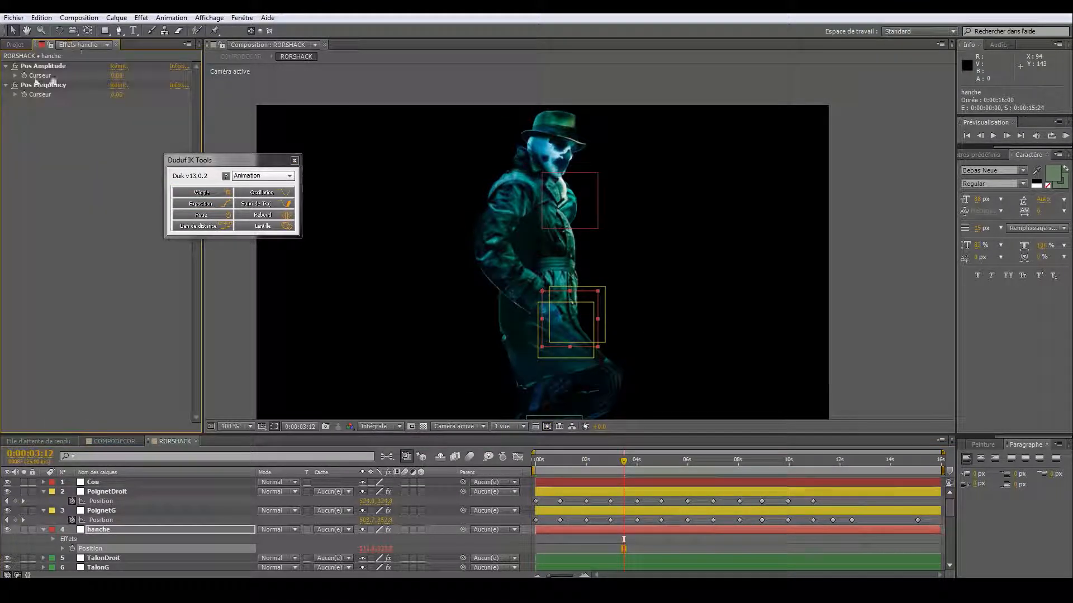
left_click_drag(121, 77, 141, 85)
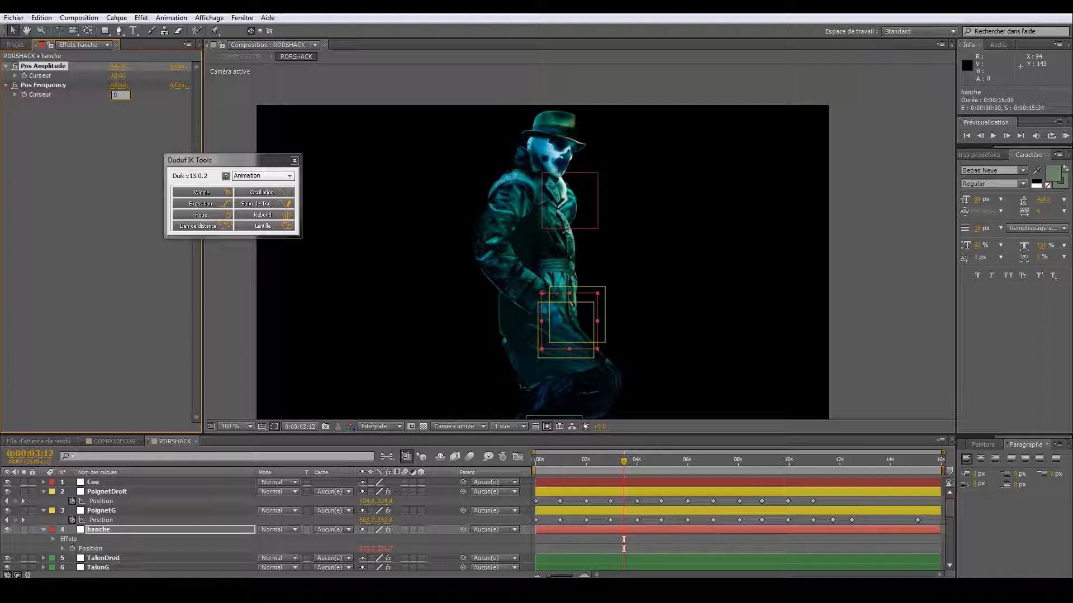
type("0.5")
key("Return")
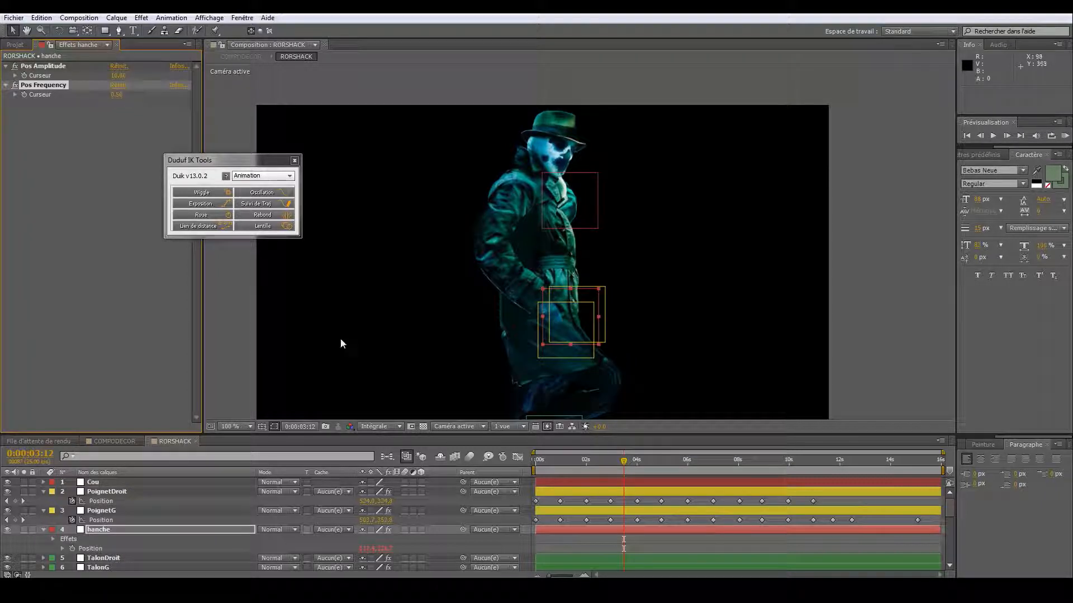
- Review the hip wiggle over the walk and enable keyframing of hanche's Pos Amplitude at 0:00:10:24
left_click_drag(539, 466, 825, 490)
left_click_drag(556, 465, 815, 472)
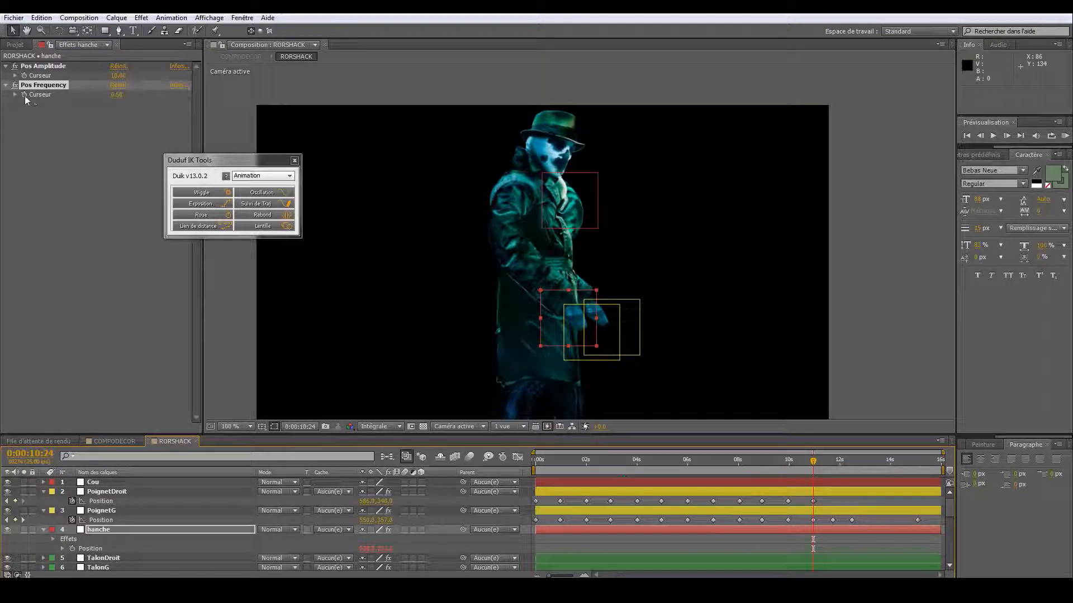
left_click(23, 76)
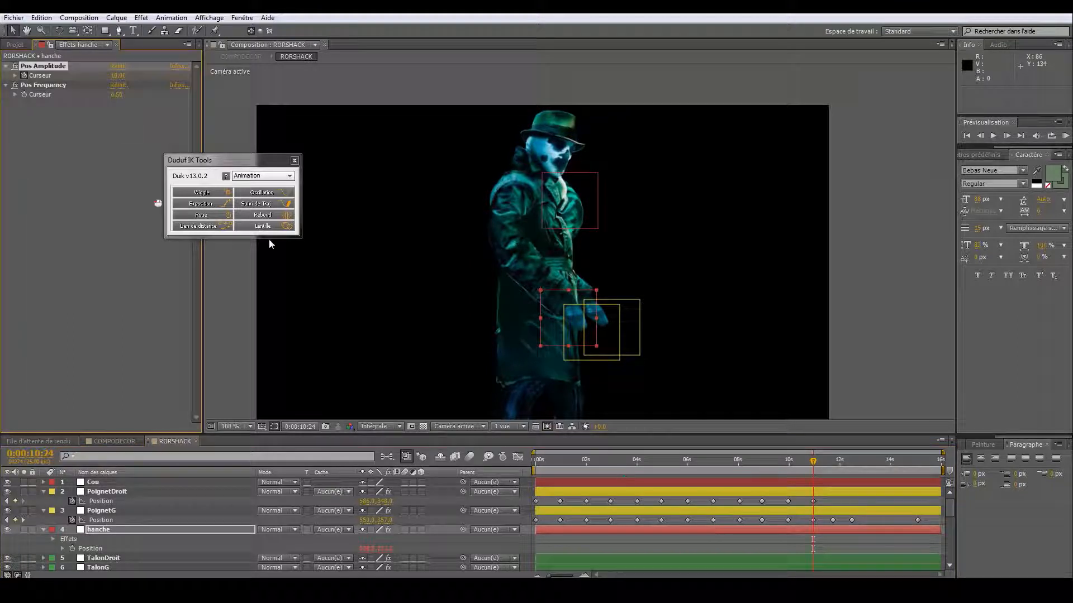
- Keyframe hanche's Pos Amplitude at 2 at 0:00:12:21 and scrub back over the transition
left_click_drag(814, 468, 862, 471)
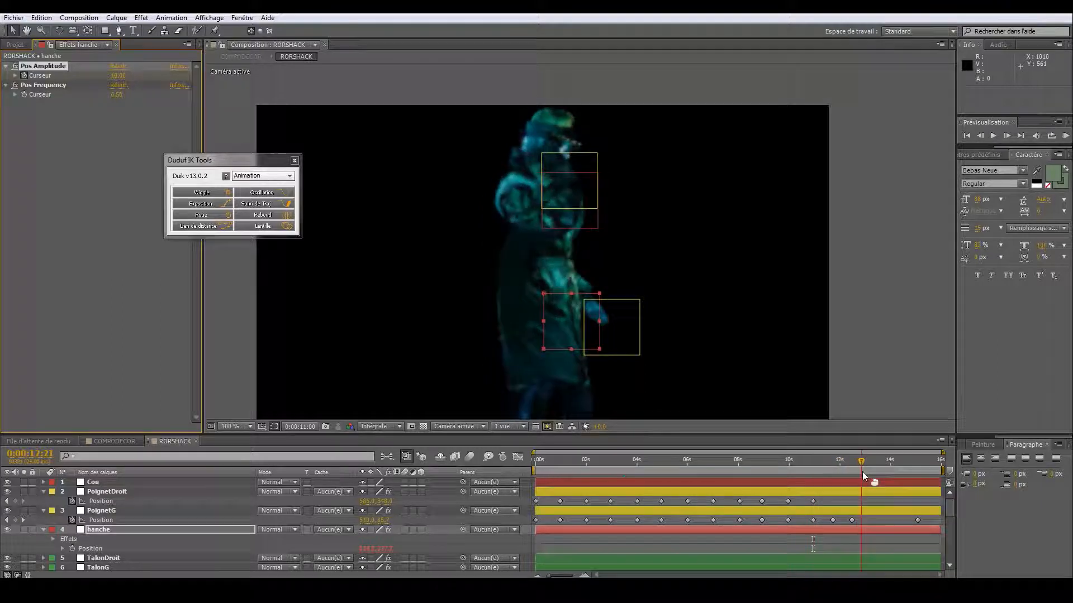
key("u")
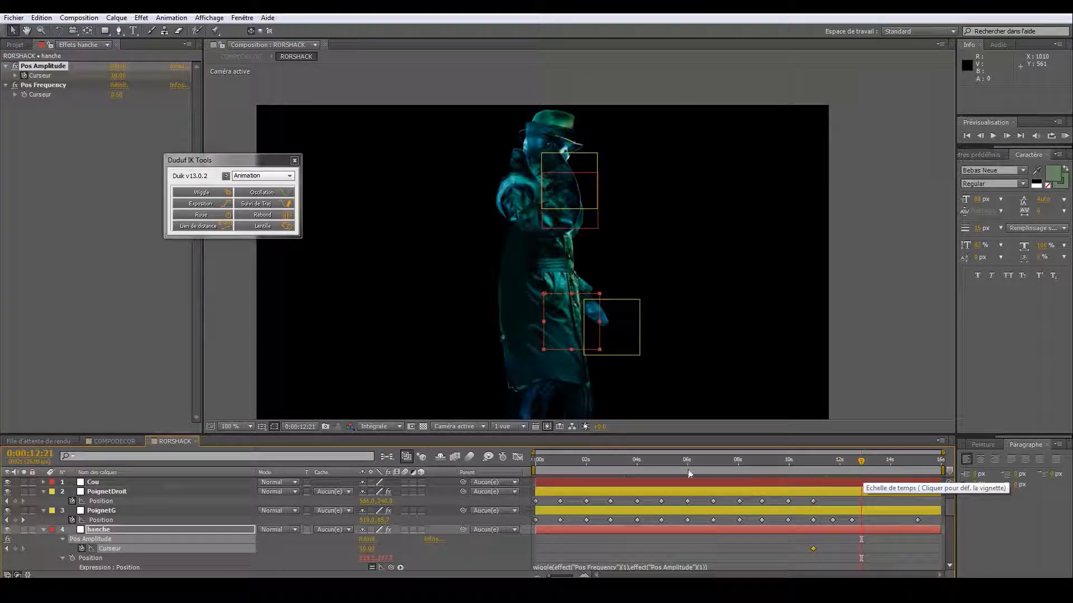
type("2")
key("Return")
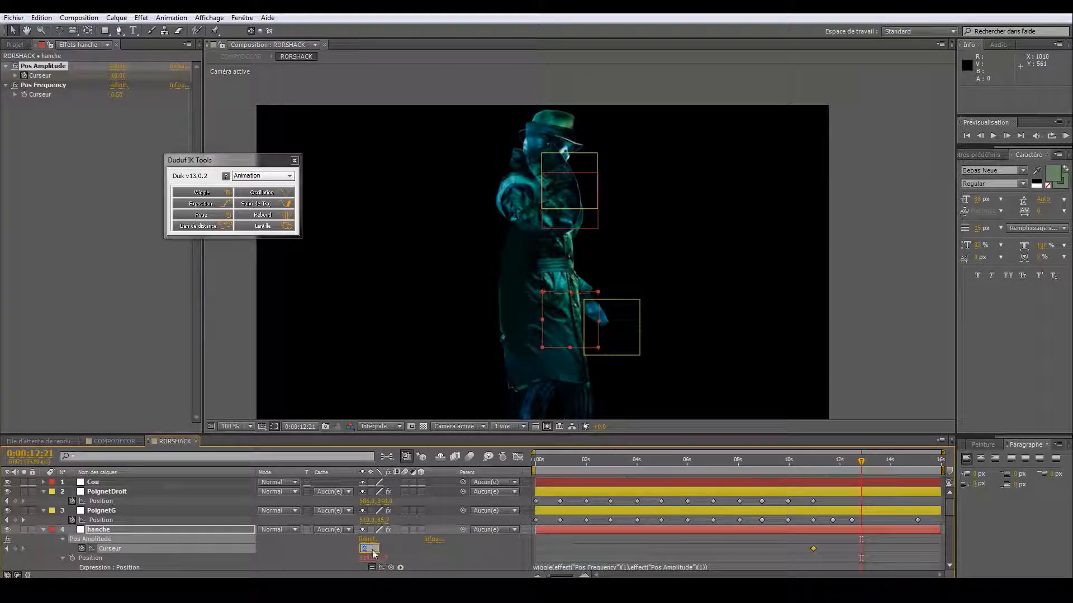
left_click_drag(818, 465, 814, 492)
- Select the Cou layer, reveal its Position at the start of the timeline and apply Duik's Wiggle to all Position axes
left_click(568, 196)
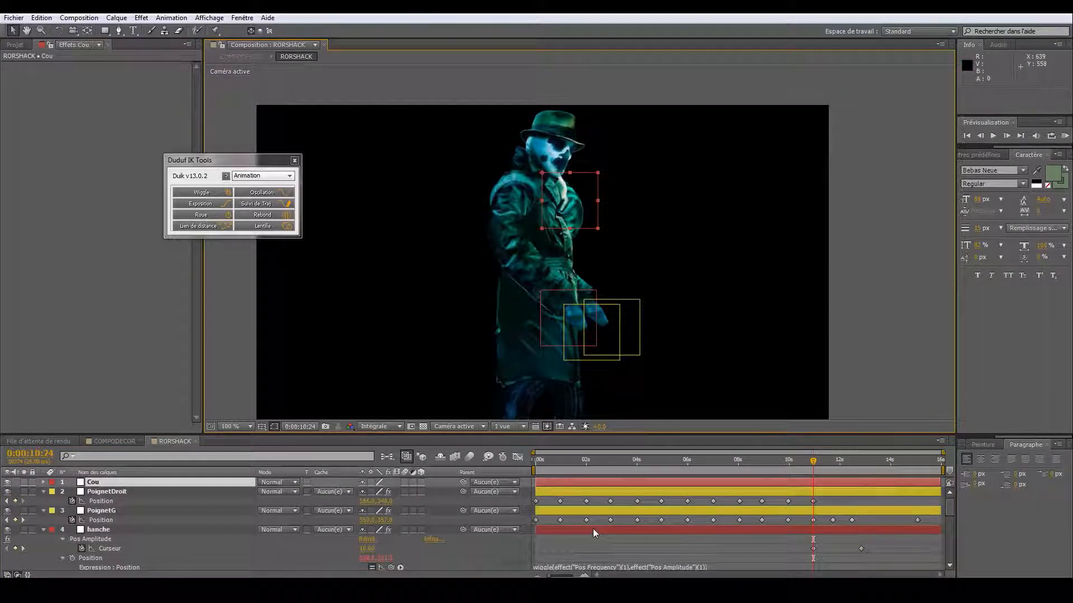
key("p")
left_click_drag(561, 471, 525, 467)
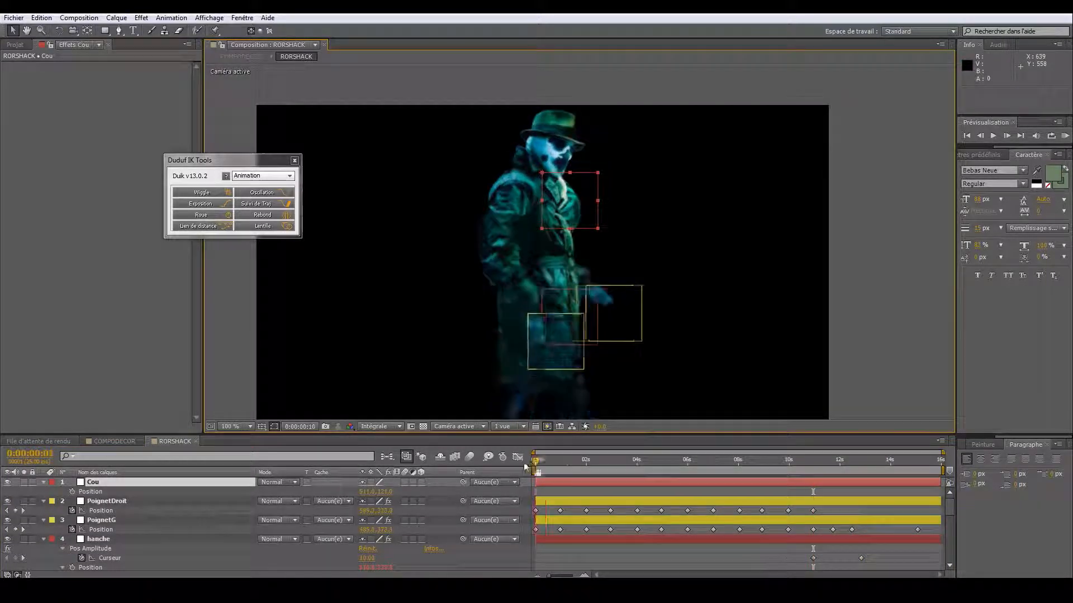
left_click(202, 192)
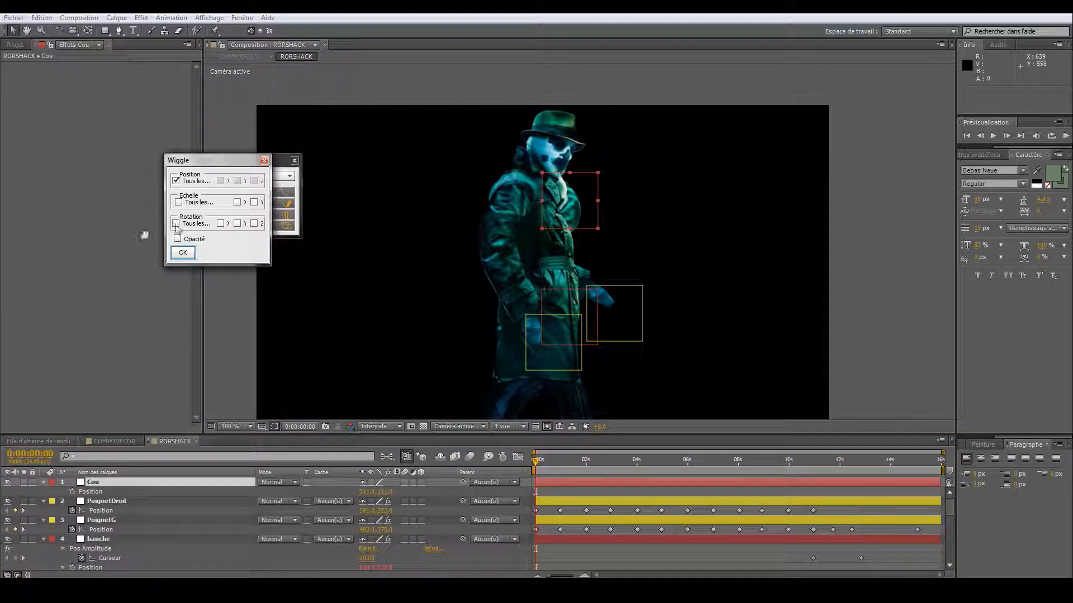
left_click(182, 253)
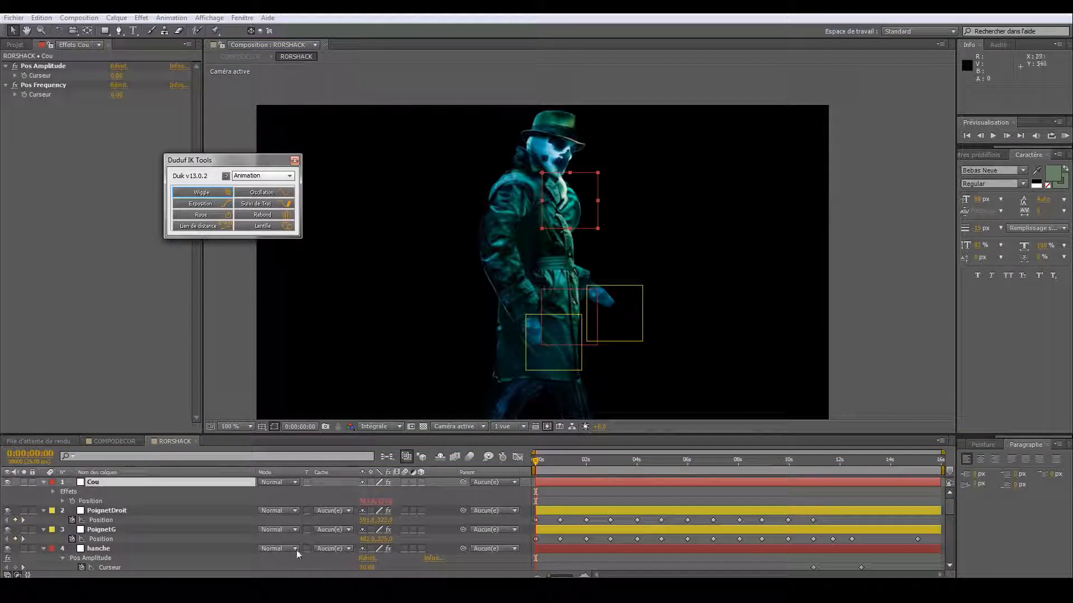
- Set Cou's Pos Amplitude to 10 and Pos Frequency to 0.2, and scrub through the walk to check the motion
left_click(118, 75)
type("10")
key("Return")
left_click(116, 95)
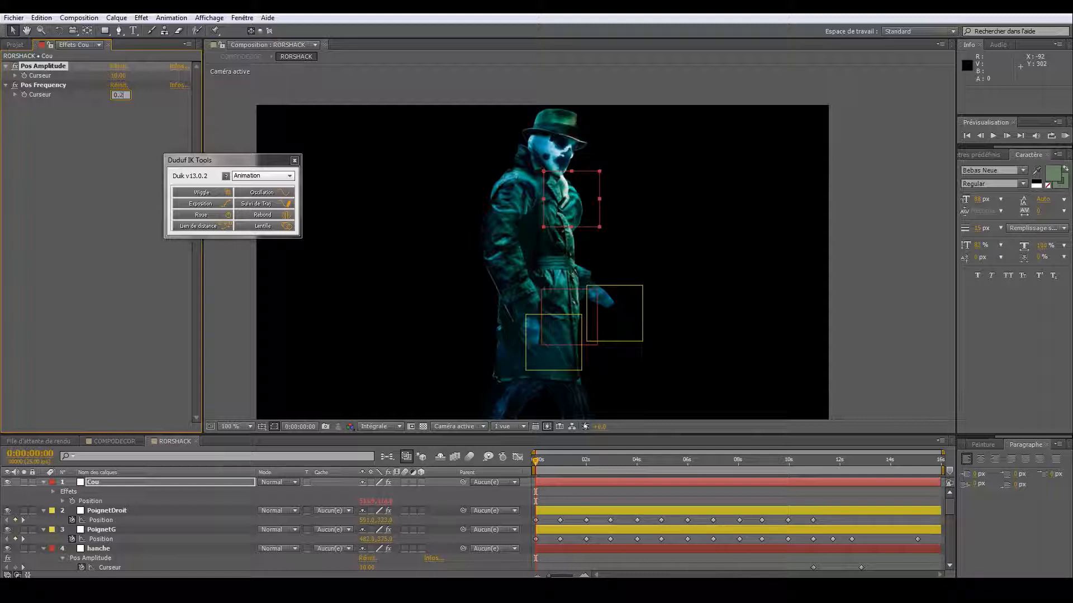
type("0.2")
key("Return")
left_click_drag(544, 461, 665, 474)
- Reduce Cou's Pos Amplitude to 2 and set its Pos Frequency to 0.4
left_click(118, 76)
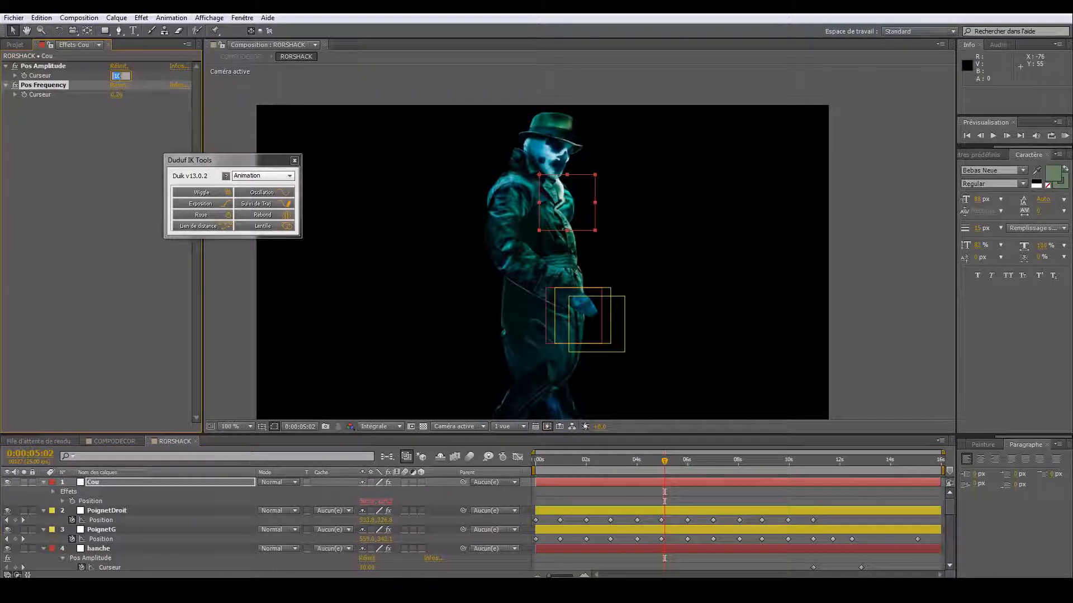
type("5")
key("Return")
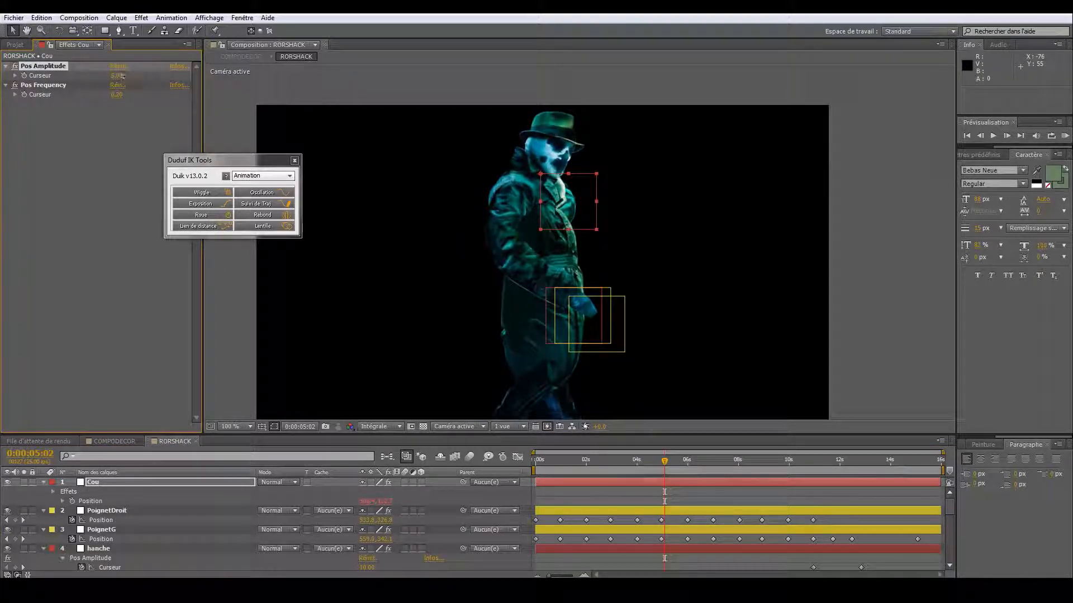
type("2")
key("Return")
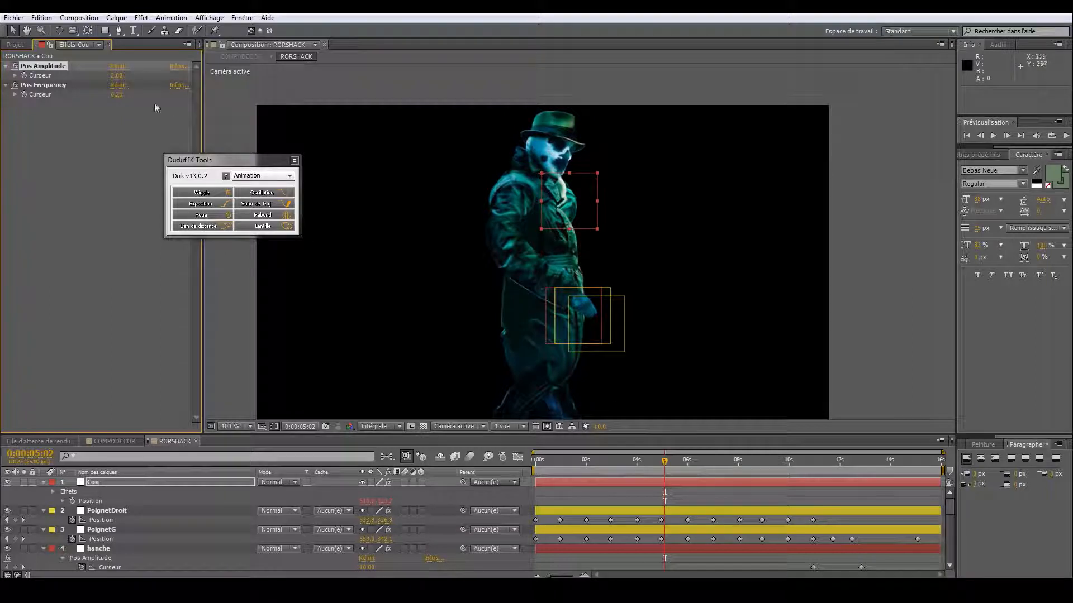
left_click(120, 95)
type("0.5")
key("Return")
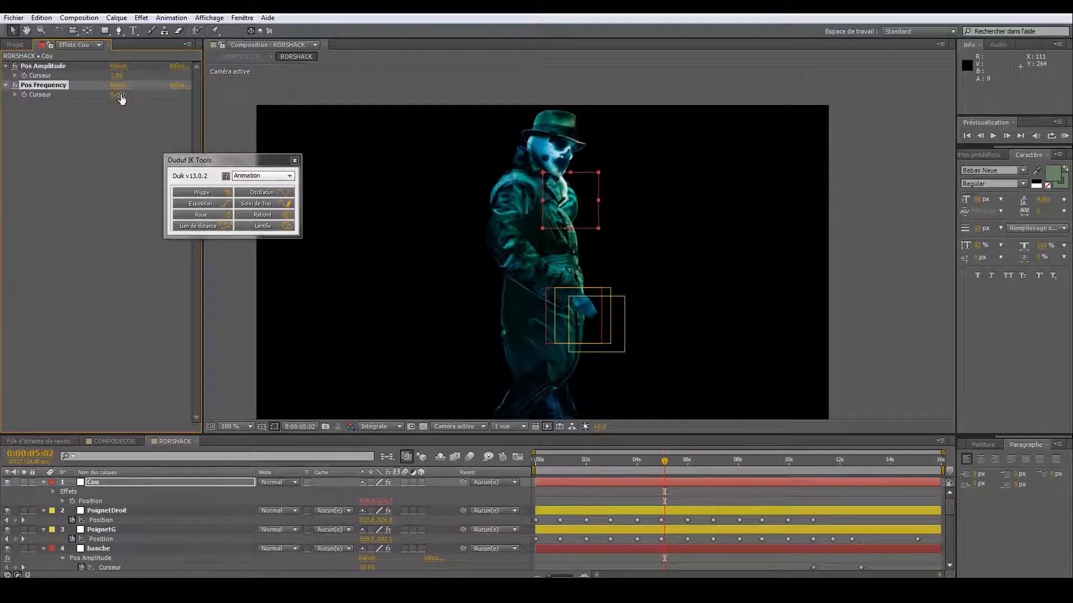
- Enable keyframing of Cou's Pos Amplitude and Pos Frequency at 0:00:10:24 and reveal both properties in the timeline
left_click_drag(561, 459, 814, 487)
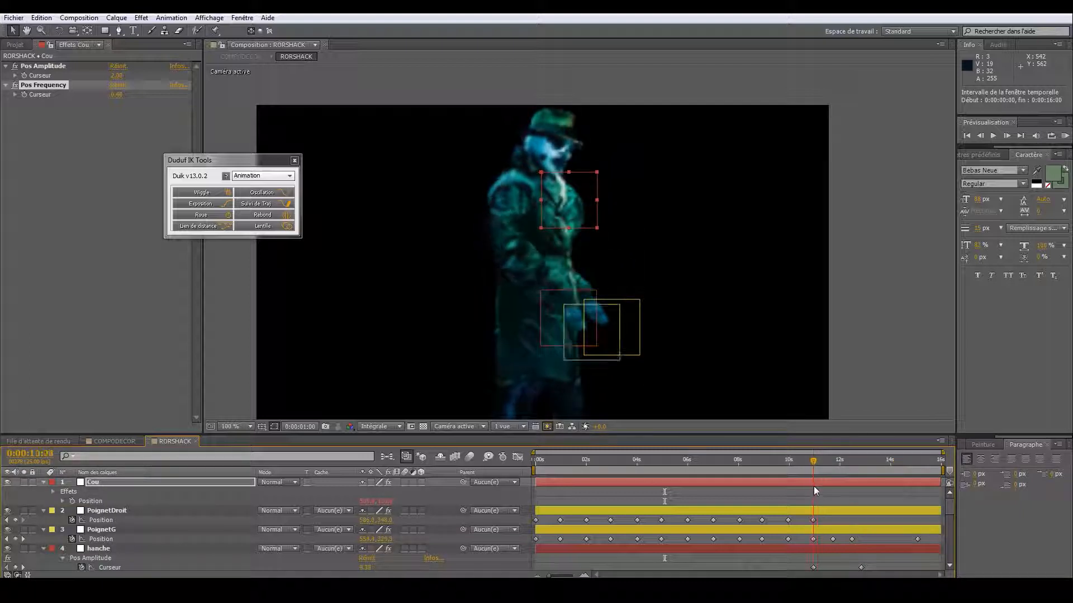
left_click(24, 76)
left_click(24, 95)
key("u")
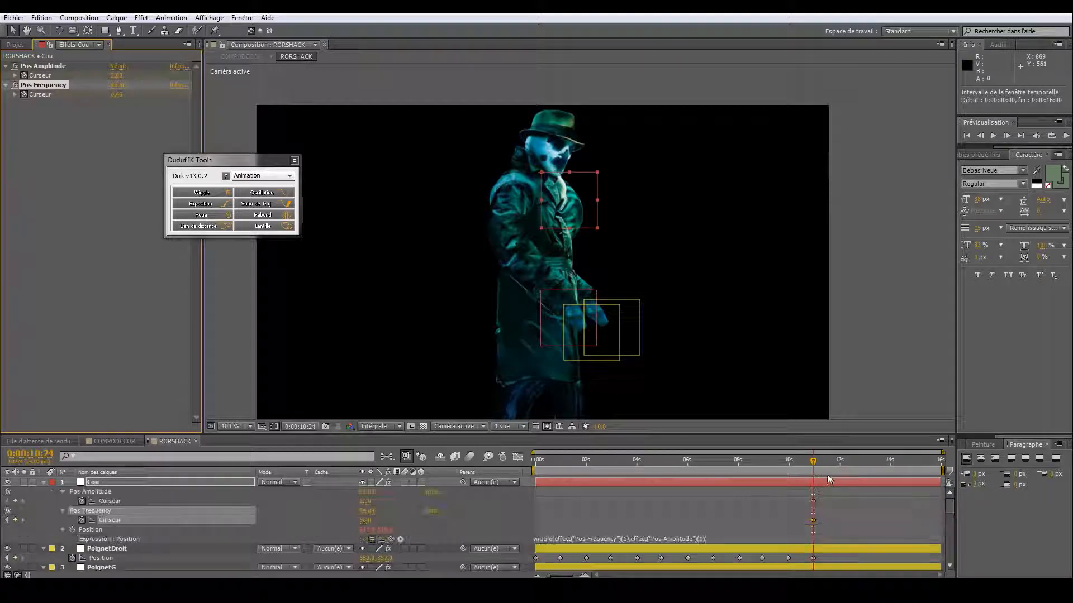
- Keyframe a new Pos Amplitude for Cou at 0:00:12:00 together with a Pos Frequency of 0.3
left_click_drag(815, 468, 840, 470)
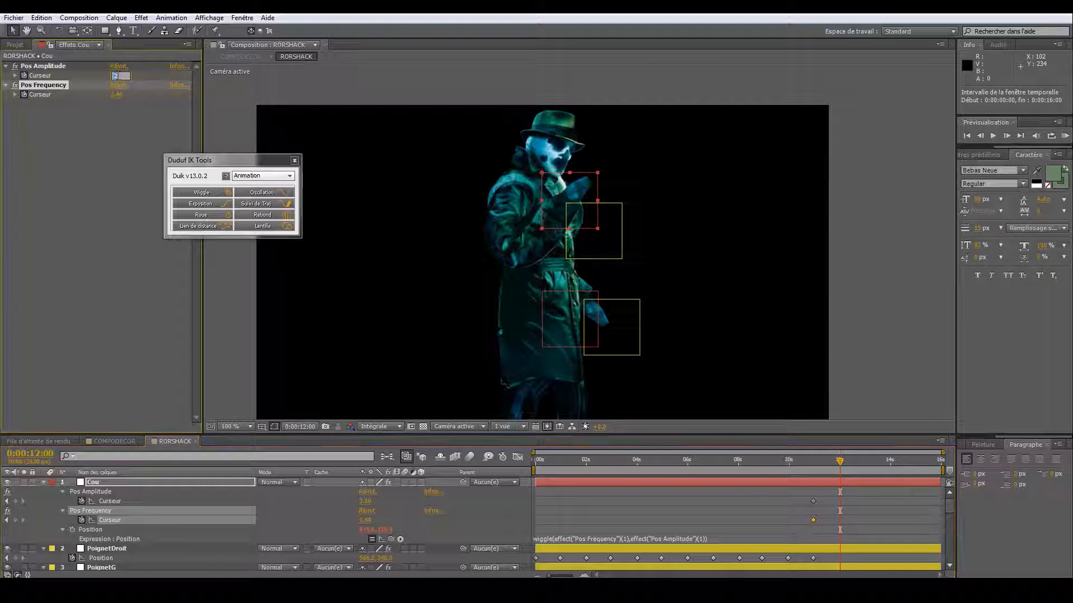
left_click_drag(116, 76, 117, 80)
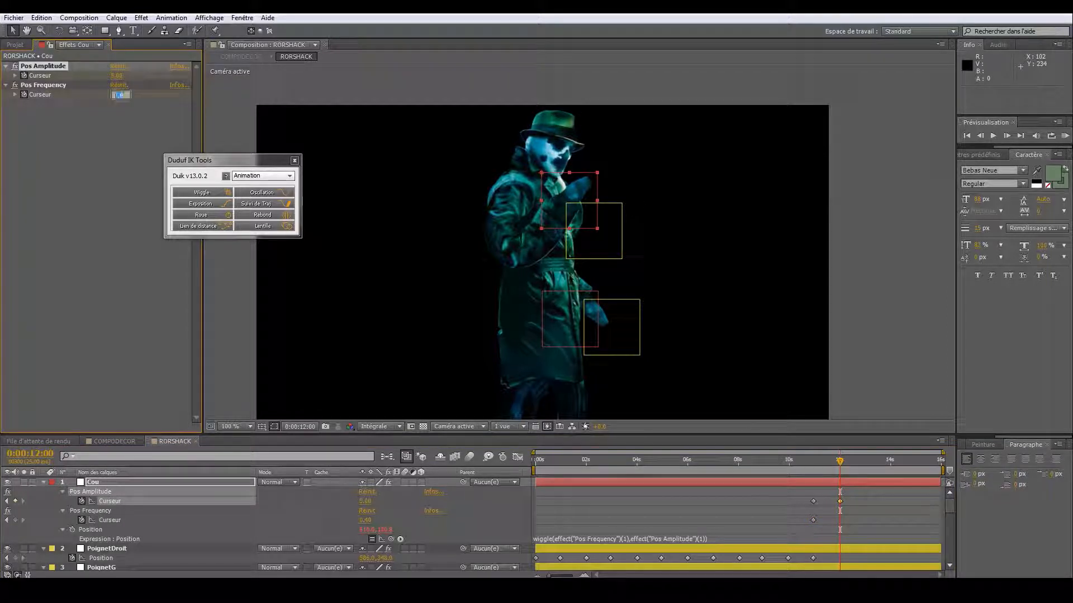
type("0.3")
key("Return")
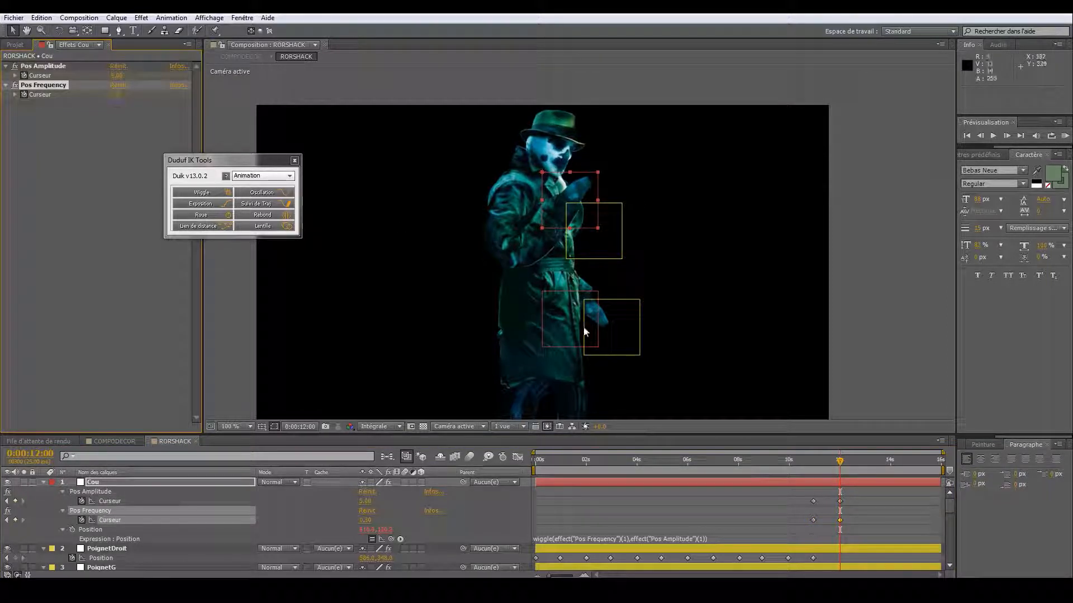
- Shift all four Cou wiggle keyframes earlier so they begin at 0:00:09:23, and scrub to the end to review the motion
left_click_drag(817, 461, 788, 460)
left_click_drag(804, 496, 816, 522)
left_click(840, 523)
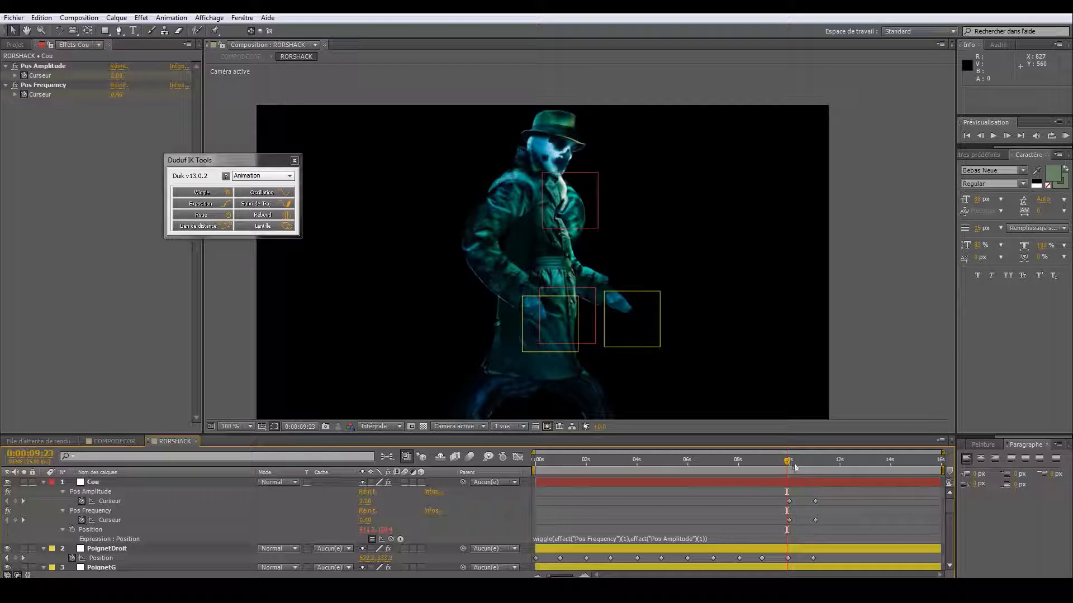
left_click_drag(789, 462, 938, 497)
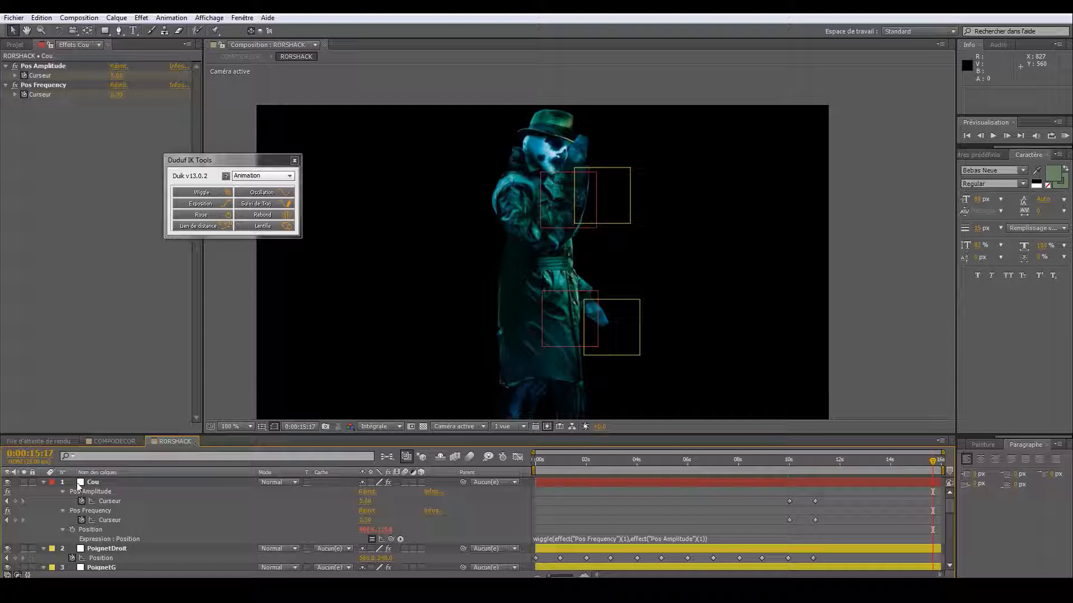
- Collapse all the layers of the RORSHACK composition and close it to return to COMPODECOR
key("ctrl+a")
left_click(43, 482)
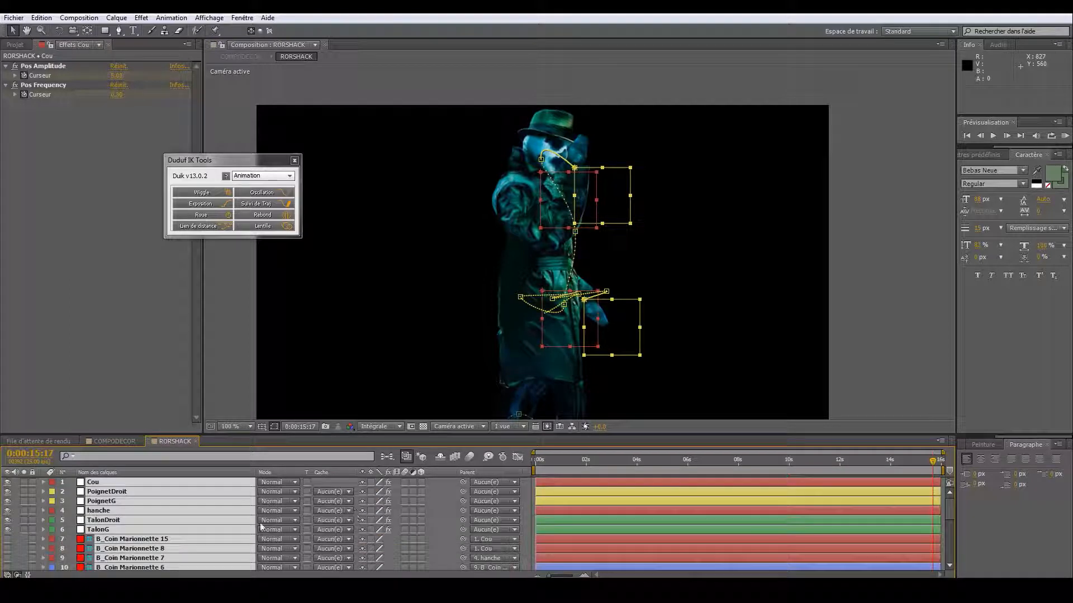
left_click(309, 510)
scroll(375, 509, "down", 5)
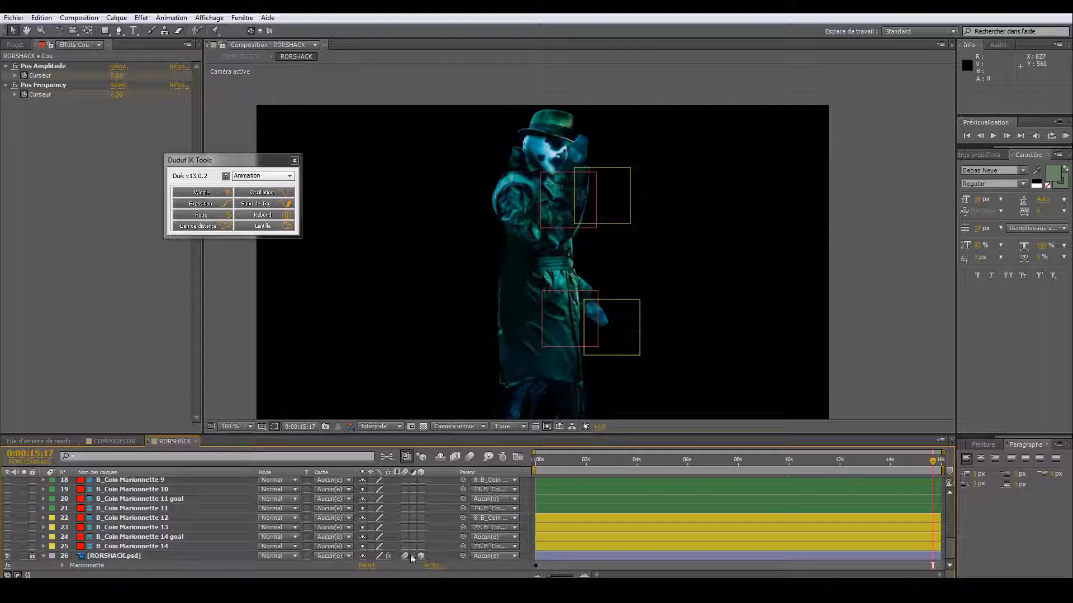
left_click(196, 442)
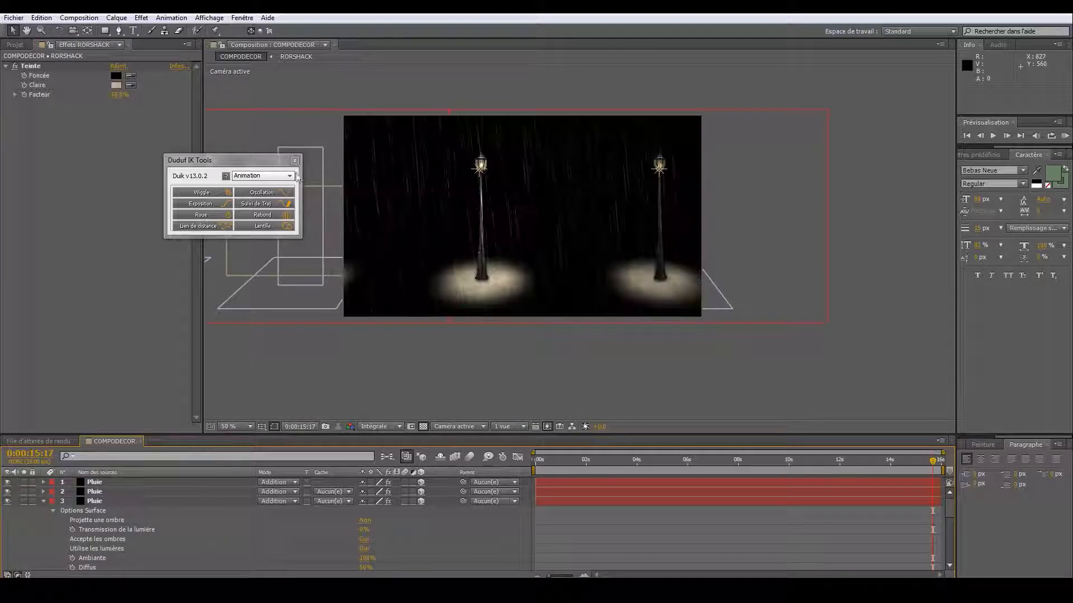
- Collapse the third Pluie layer, select the RORSHACK layer and set a Position keyframe for it at 0:00:15:17
left_click(44, 502)
scroll(175, 518, "down", 4)
left_click(95, 499)
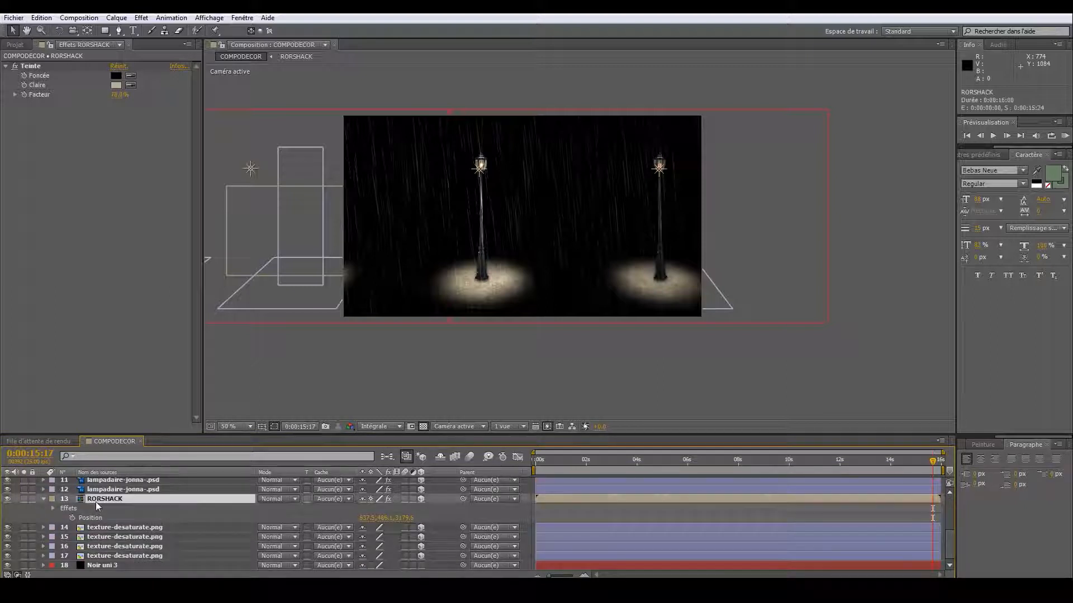
key("p")
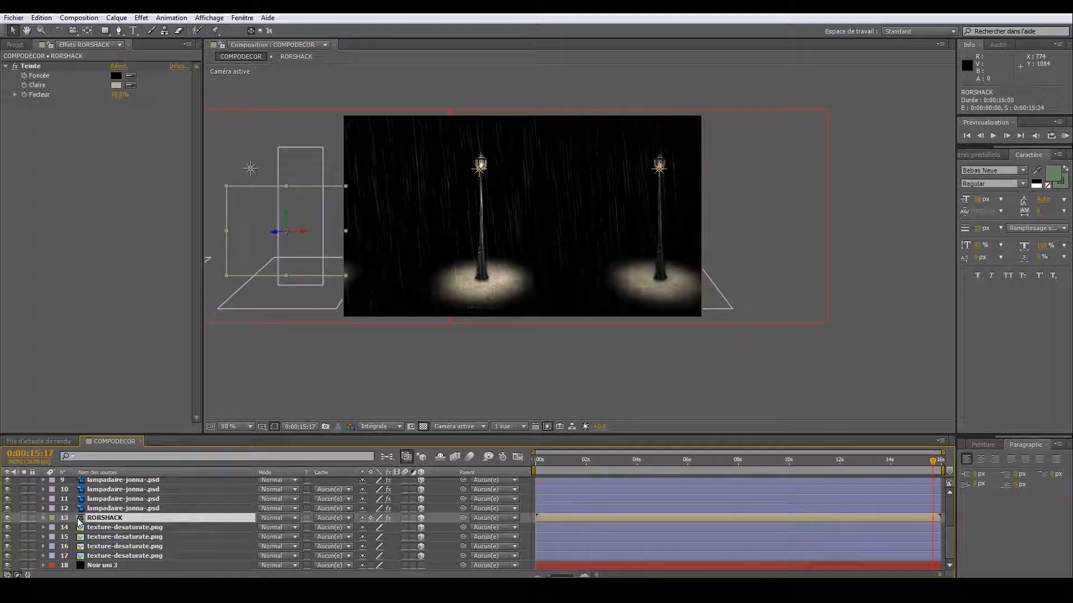
key("alt+shift+p")
- At 0:00:12:15, move RORSHACK along X to Position 2575.0, 486.1, 3179.6, beside the lit lamppost
left_click(552, 462)
left_click_drag(552, 461, 855, 484)
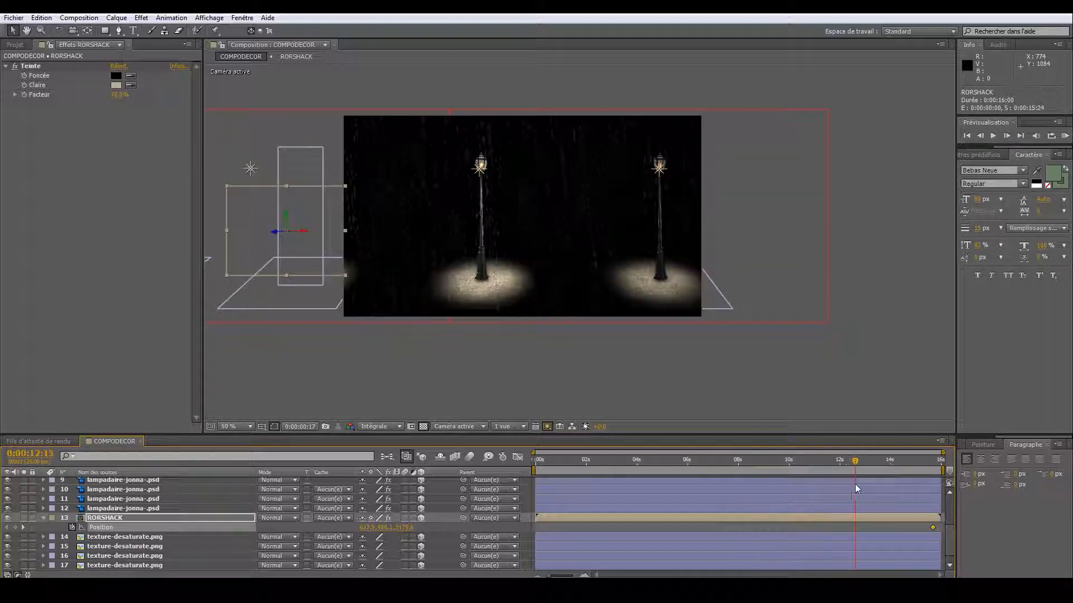
left_click_drag(302, 262, 537, 287)
scroll(519, 274, "up", 1)
- Move RORSHACK's lamppost Position keyframe to 0:00:10:19 and remove its keyframe at 0:00:15:17
left_click_drag(859, 463, 808, 462)
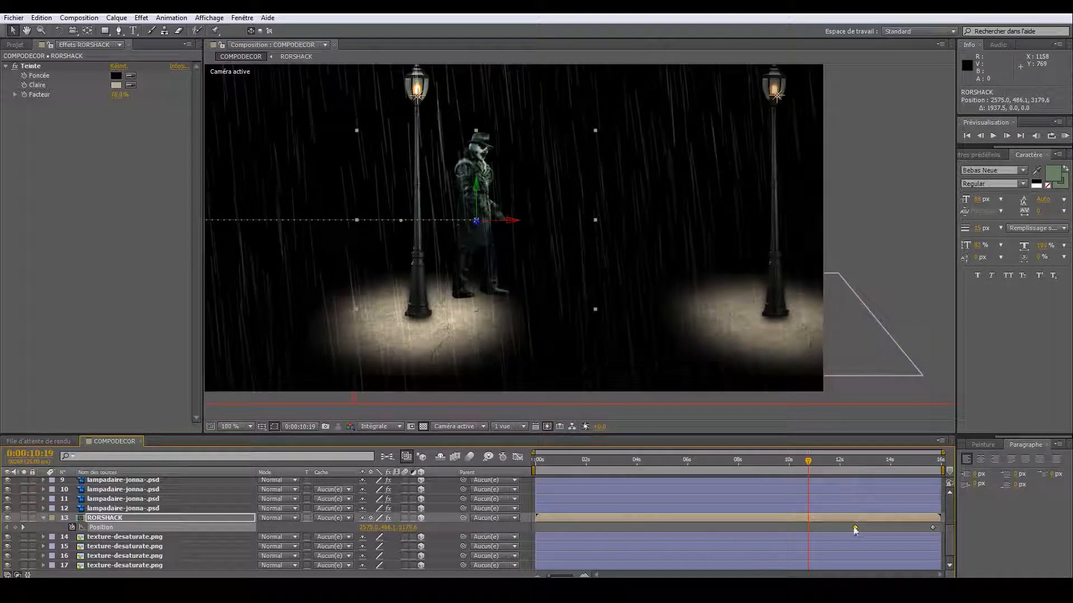
left_click_drag(855, 528, 820, 529)
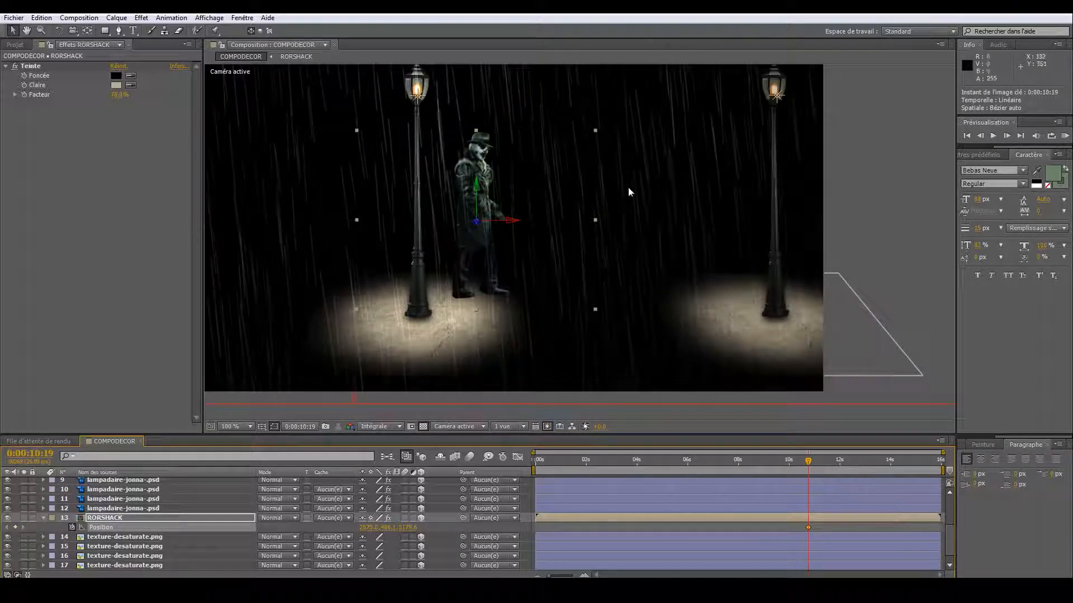
scroll(677, 357, "down", 1)
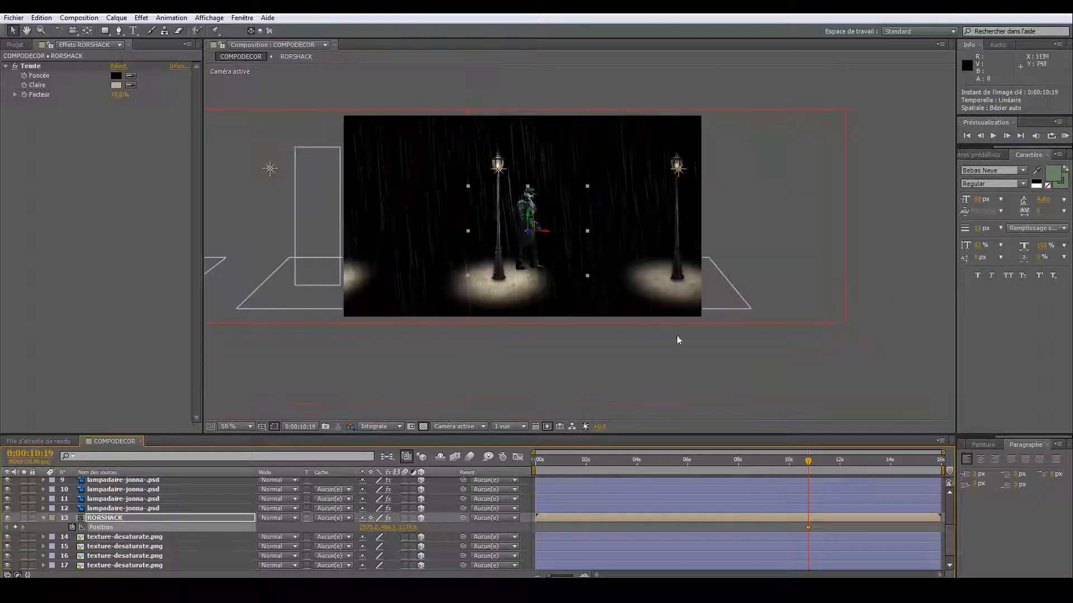
- Check Caméra 1's keyframes and move RORSHACK's Position keyframe to 0:00:12:00 to match the camera
scroll(834, 502, "up", 4)
left_click(817, 549)
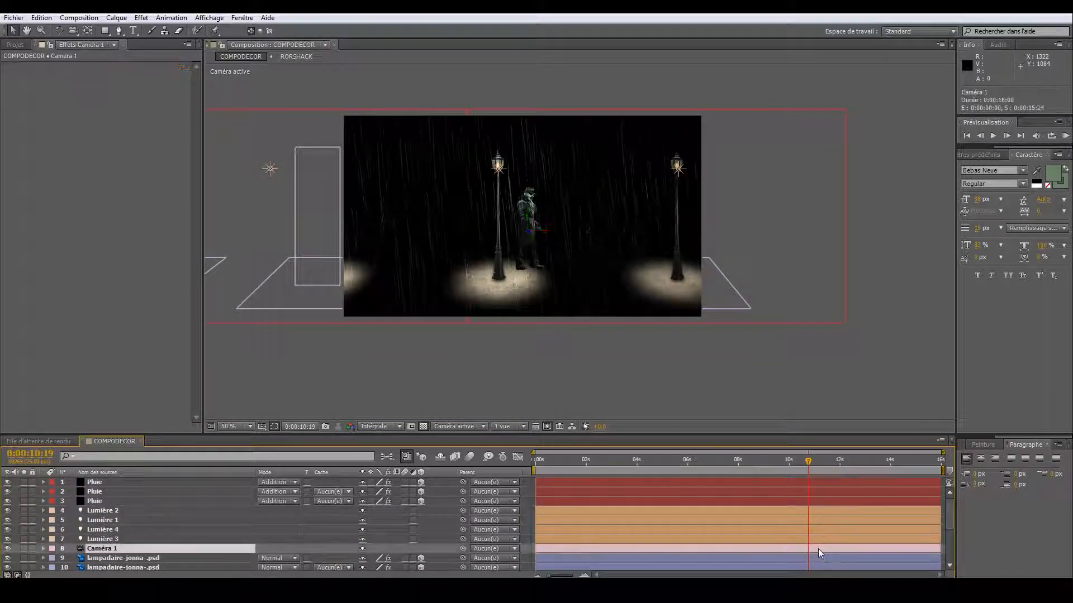
scroll(860, 528, "down", 3)
left_click(843, 467)
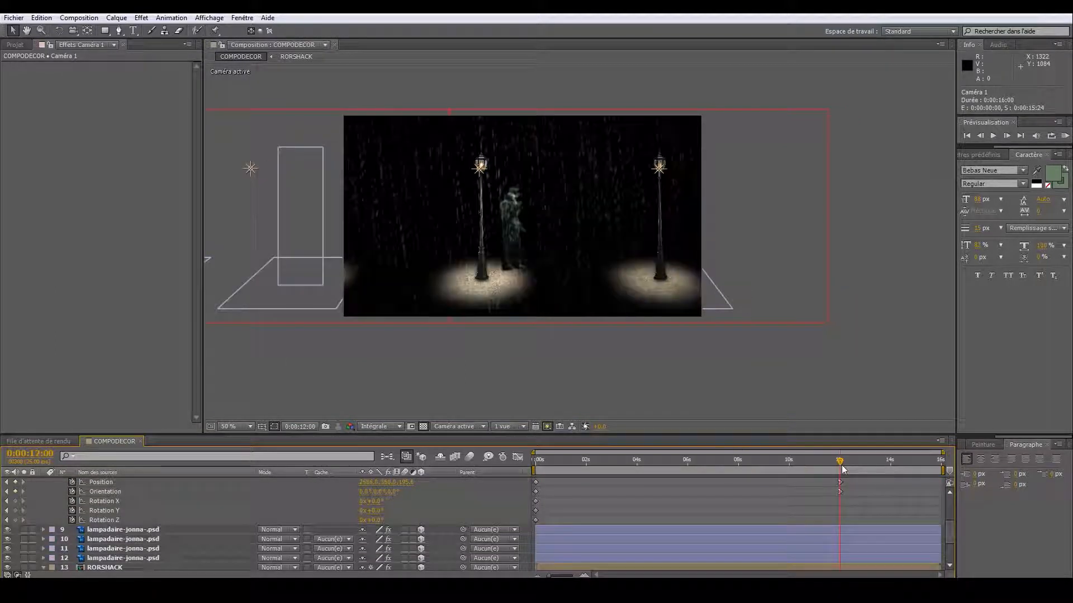
scroll(883, 511, "down", 2)
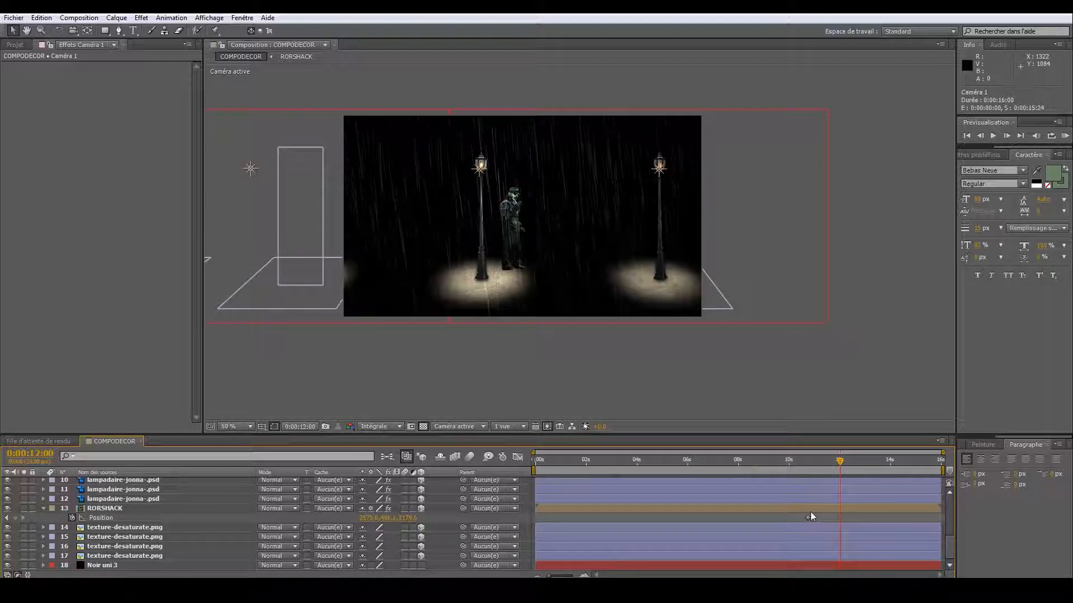
left_click_drag(808, 518, 827, 520)
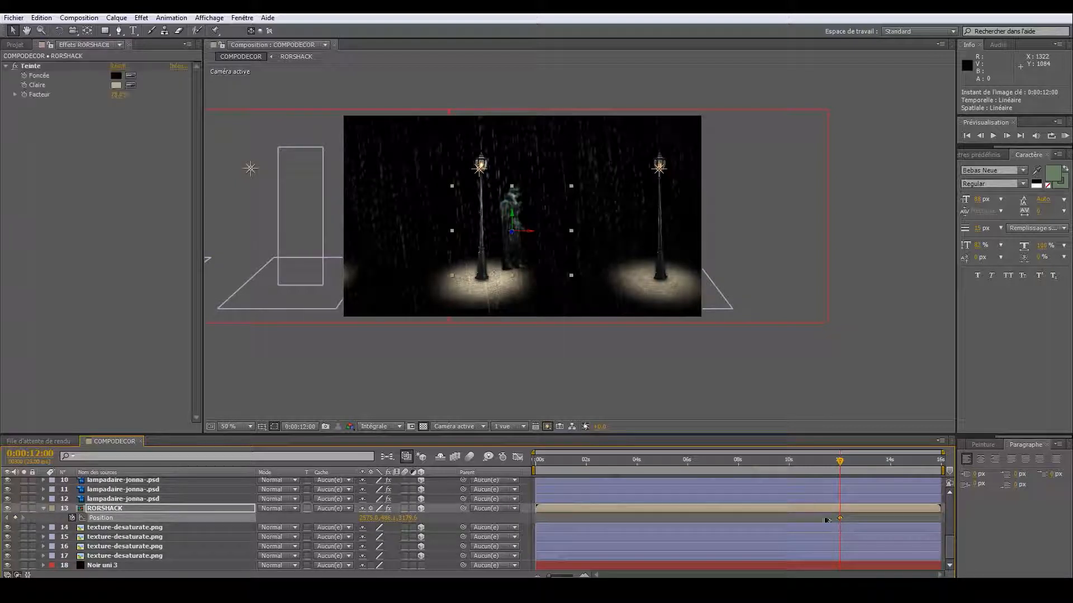
left_click_drag(803, 510, 820, 519)
- Start the RORSHACK layer at 0:00:01:07 and keyframe its Position there, shifted along X behind the lamppost position
left_click_drag(839, 462, 567, 482)
scroll(579, 481, "up", 5)
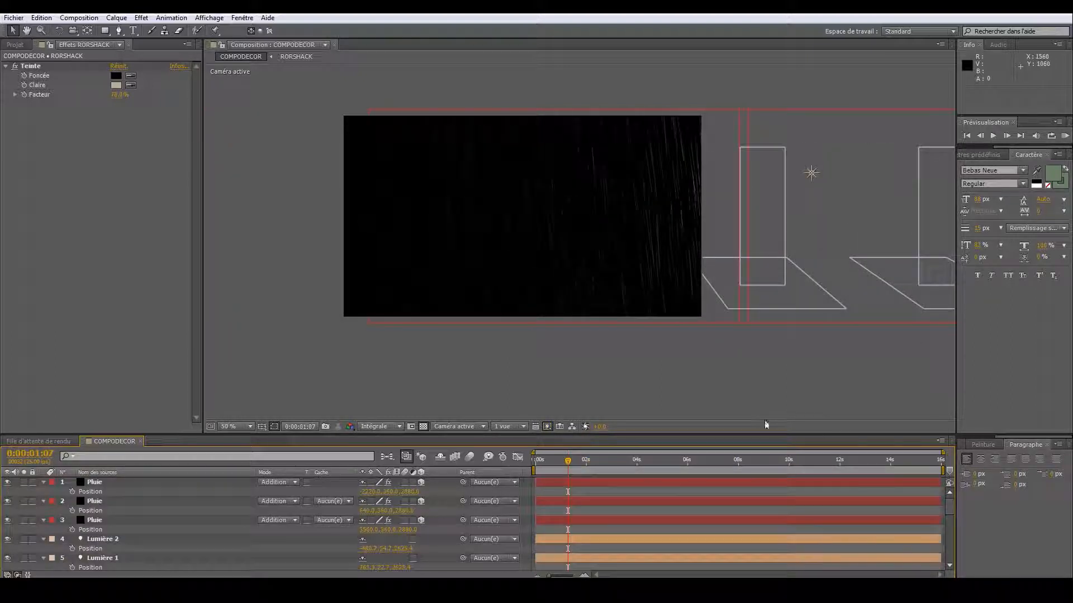
scroll(743, 533, "down", 3)
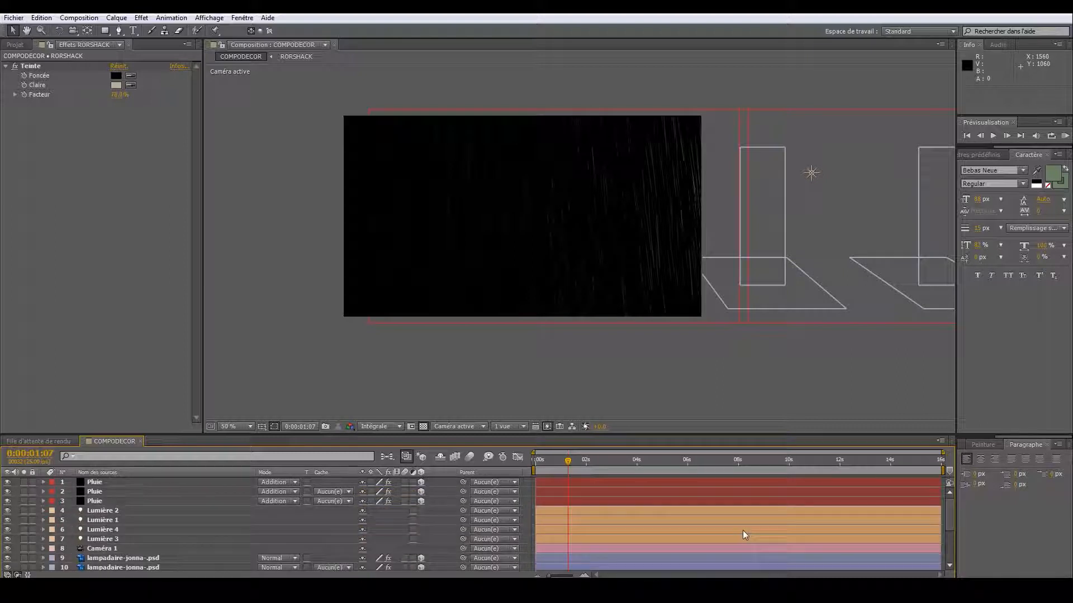
scroll(741, 534, "down", 3)
left_click(743, 519)
key("p")
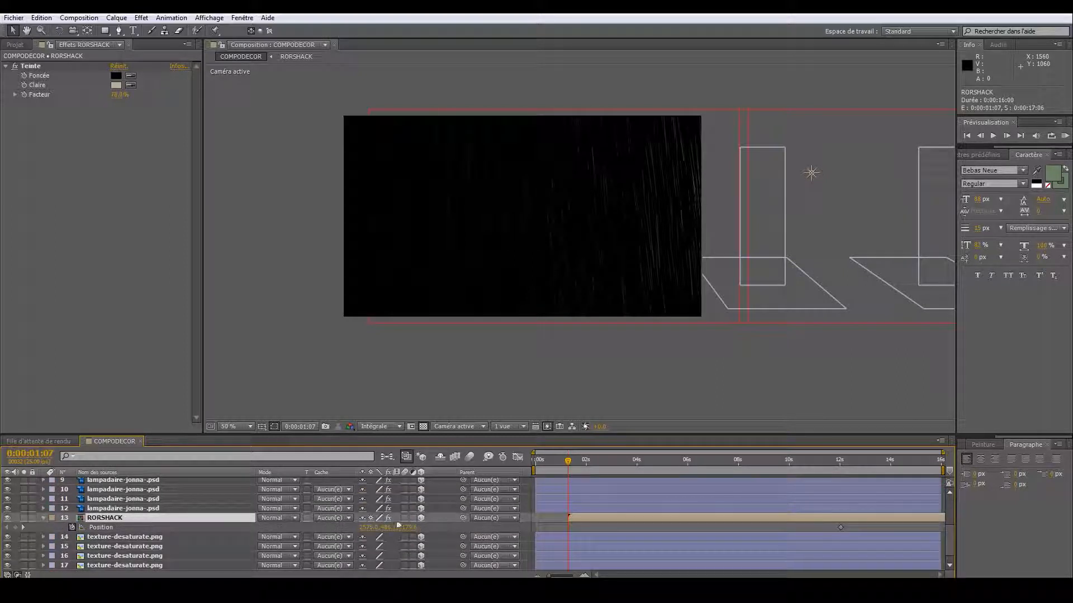
left_click_drag(367, 527, 311, 528)
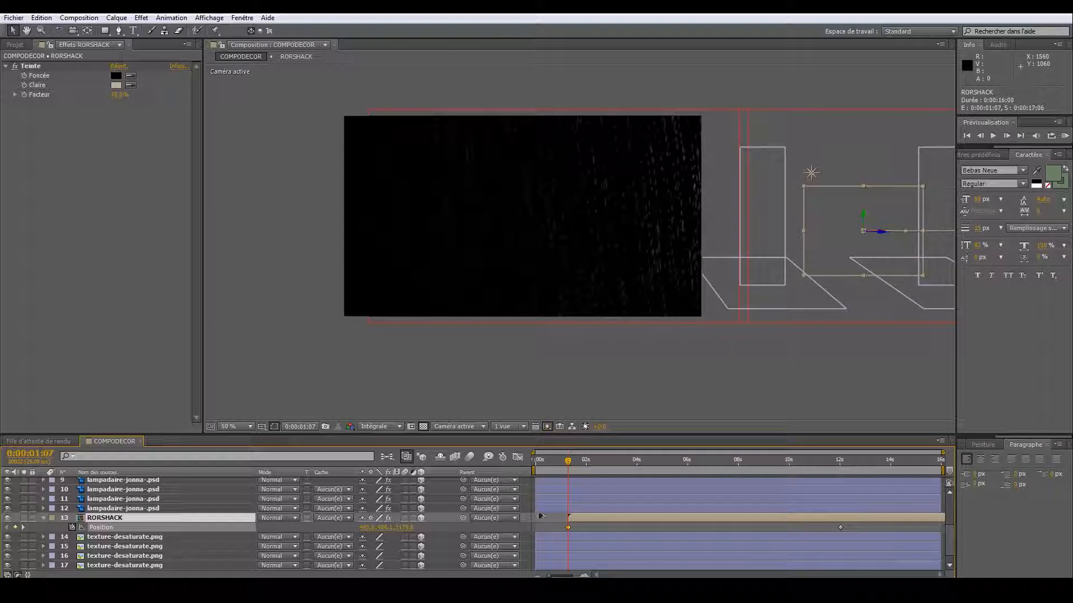
- End RORSHACK's walk with a Position keyframe of 2447.1, 486.1, 3179.6 at 0:00:11:16 and apply Lissage à l'approche to it
left_click_drag(568, 462, 822, 542)
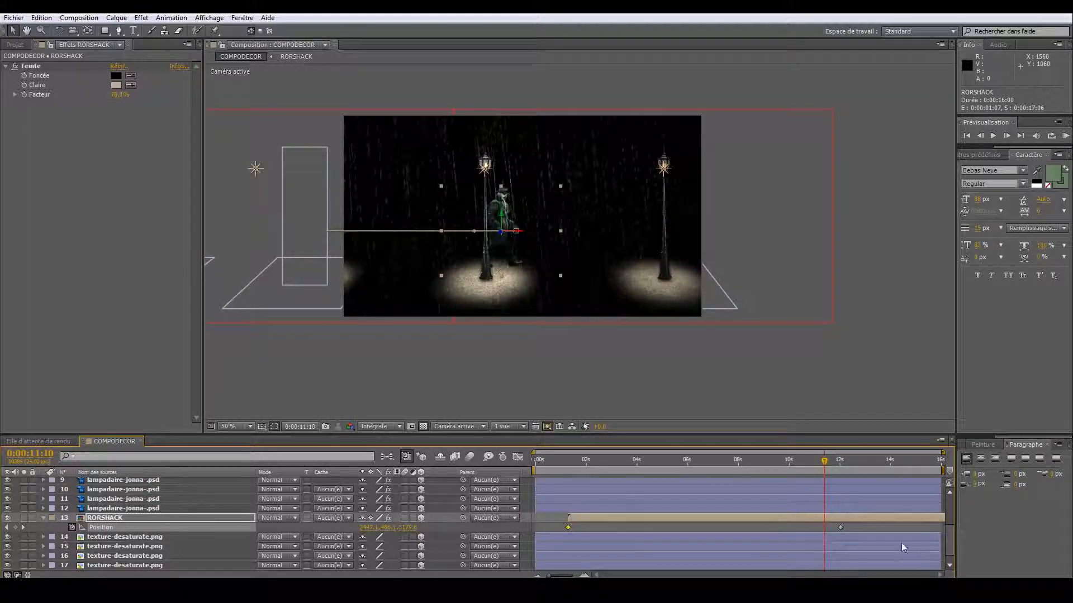
left_click(16, 528)
left_click_drag(841, 528, 829, 529)
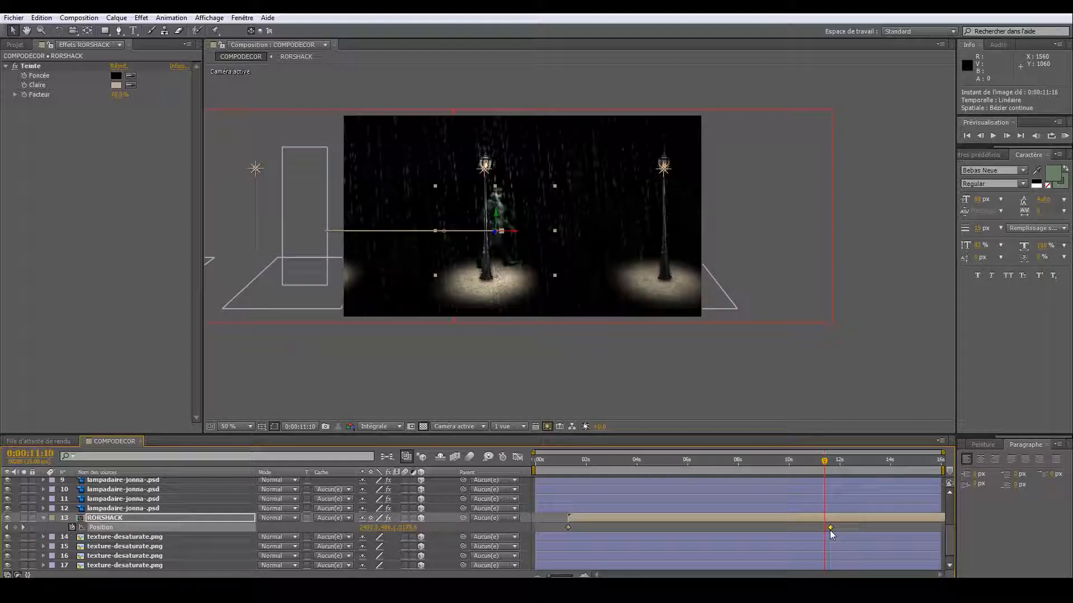
right_click(829, 529)
mouse_move(852, 523)
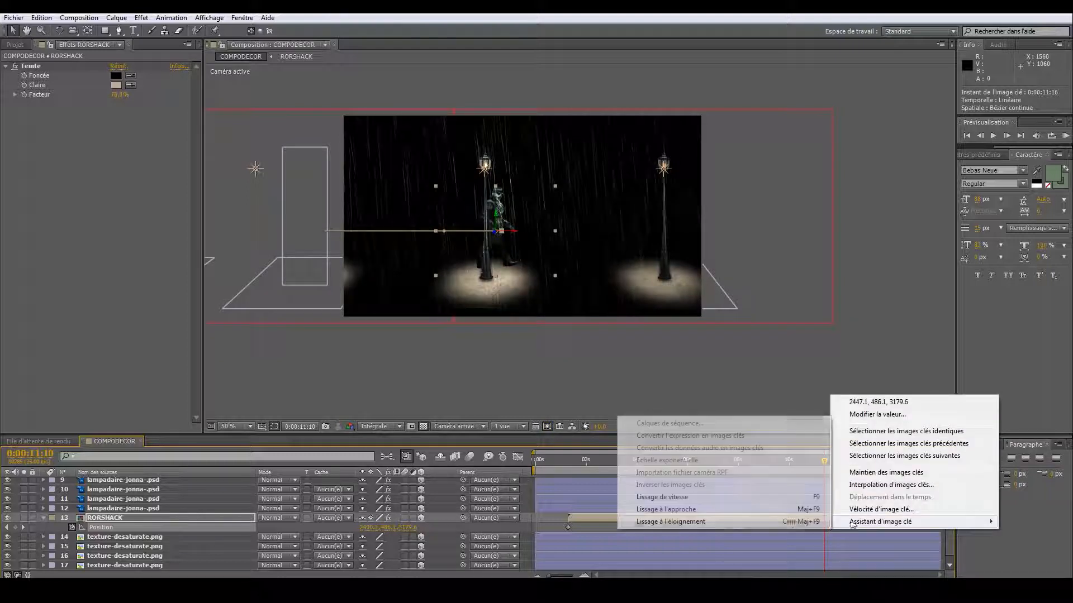
left_click(688, 506)
left_click_drag(821, 468, 845, 469)
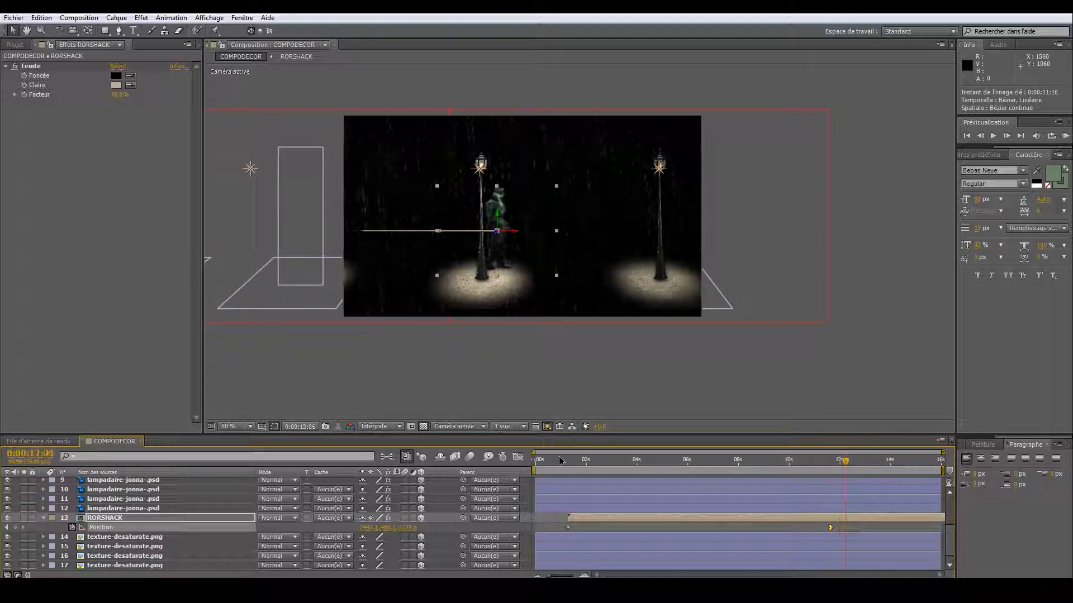
- Duplicate the RORSHACK layer and rename the lower copy Ombre
left_click(138, 520)
key("ctrl+d")
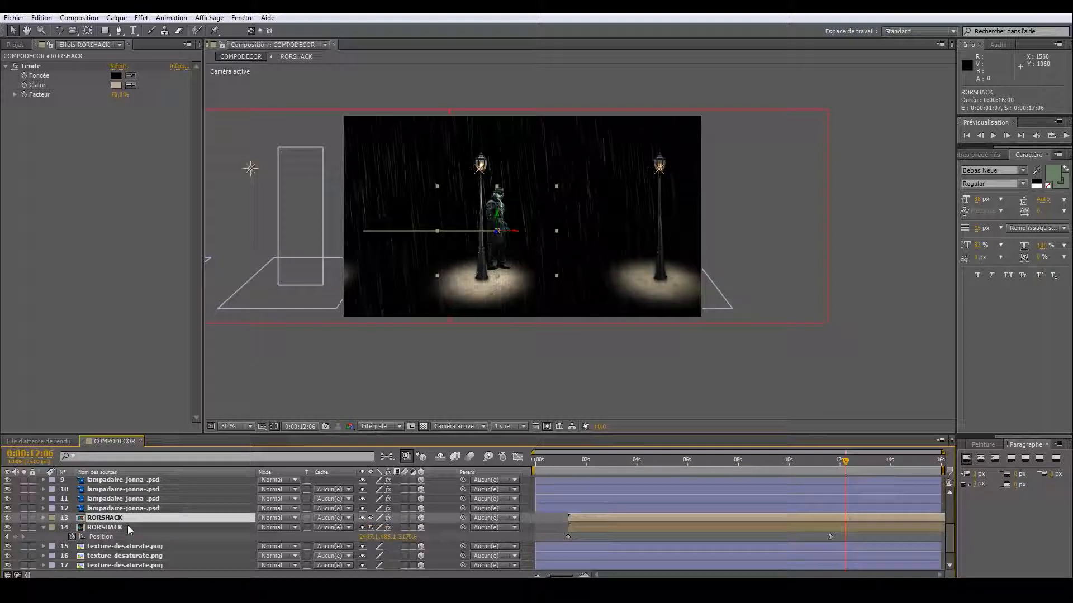
left_click(127, 525)
key("Return")
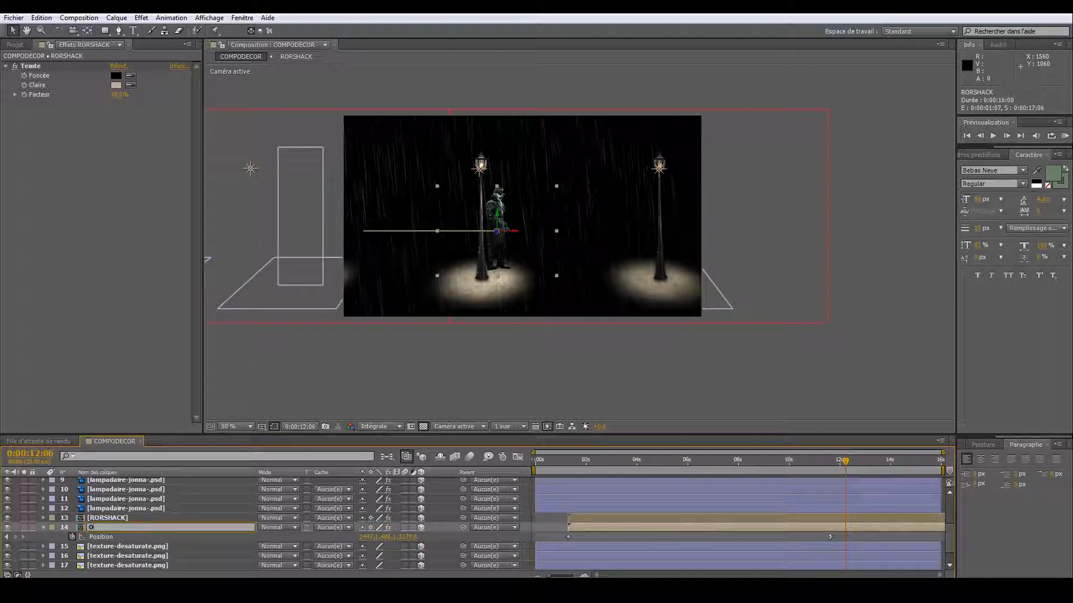
type("Ombre")
key("Return")
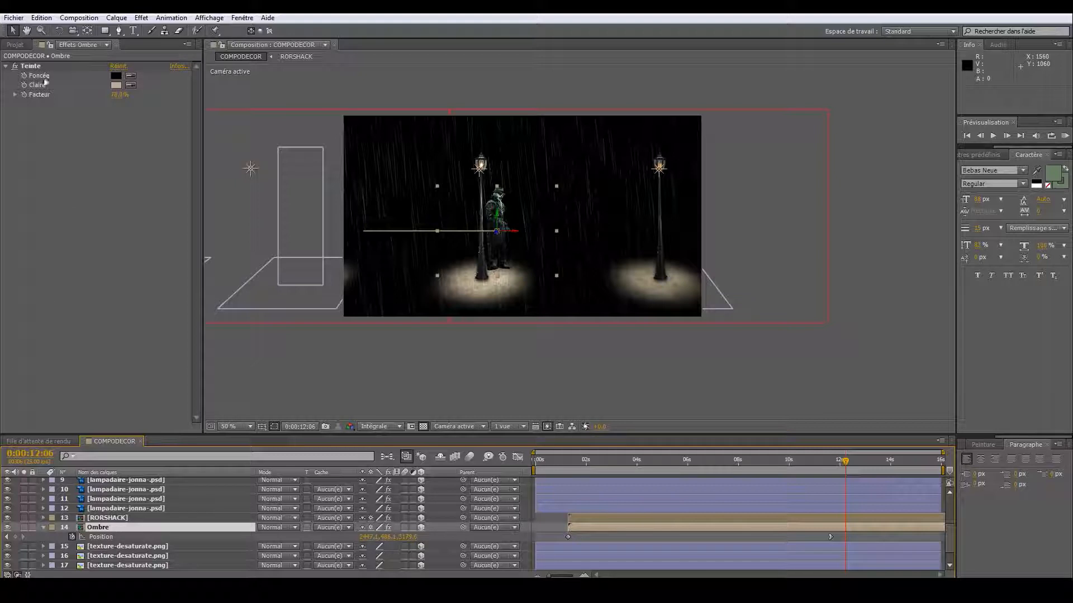
- Replace the Teinte effect on Ombre with a Remplir effect and set its colour to black
right_click(55, 58)
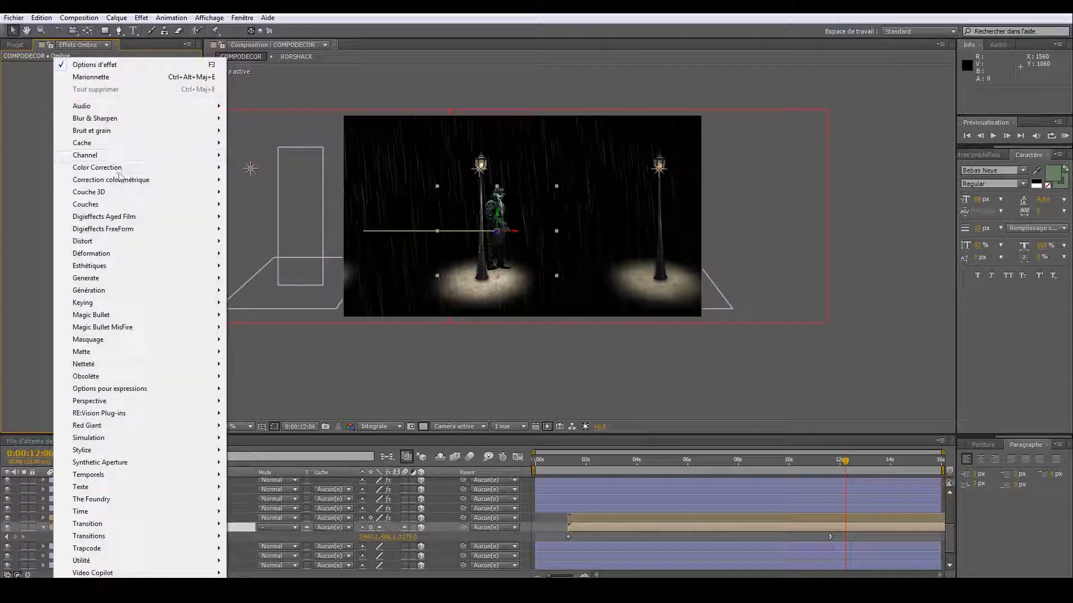
mouse_move(120, 179)
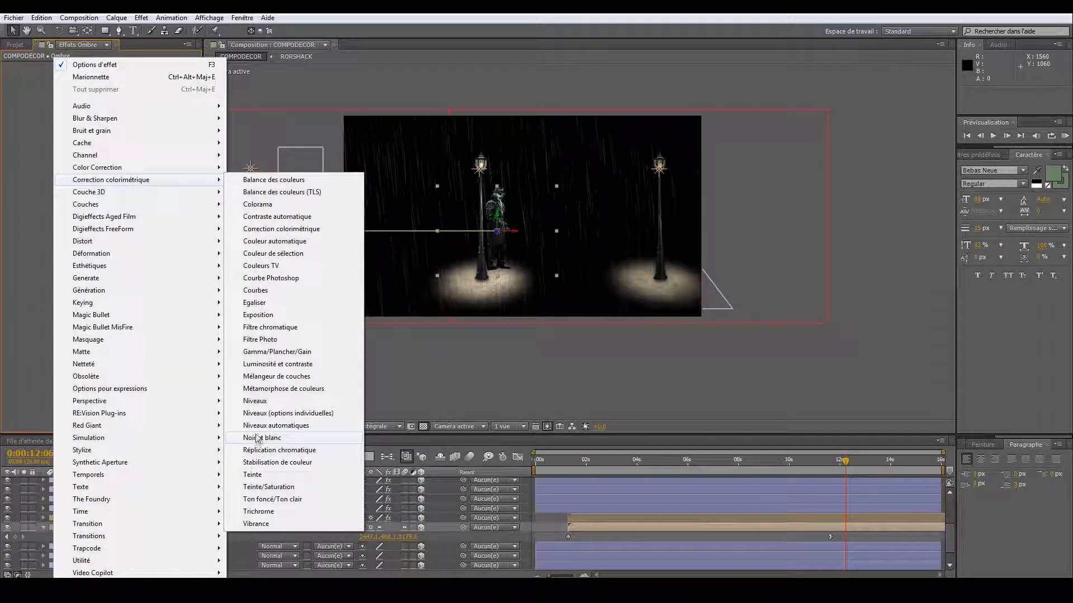
mouse_move(119, 290)
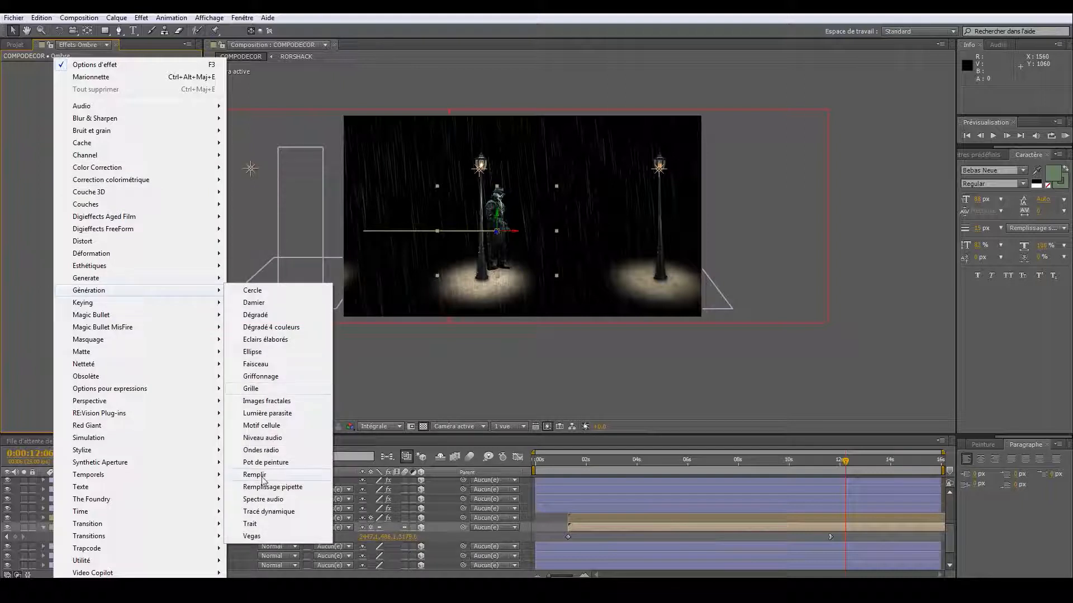
left_click(255, 475)
left_click(117, 96)
left_click_drag(740, 238, 882, 343)
left_click(925, 169)
- Add a Flou gaussien effect to Ombre with a slight blur intensity
right_click(76, 187)
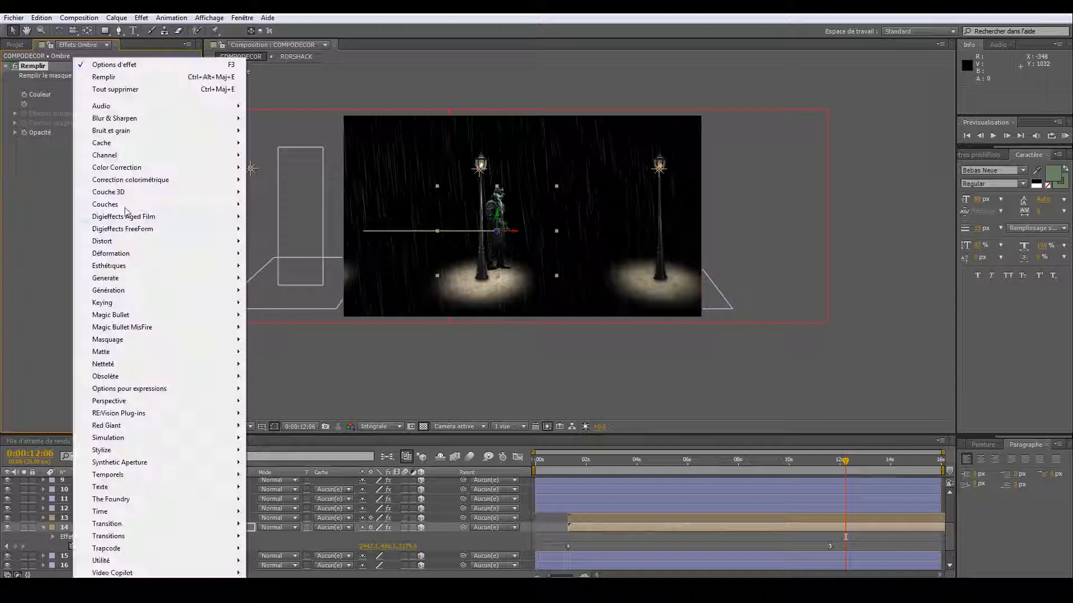
mouse_move(116, 366)
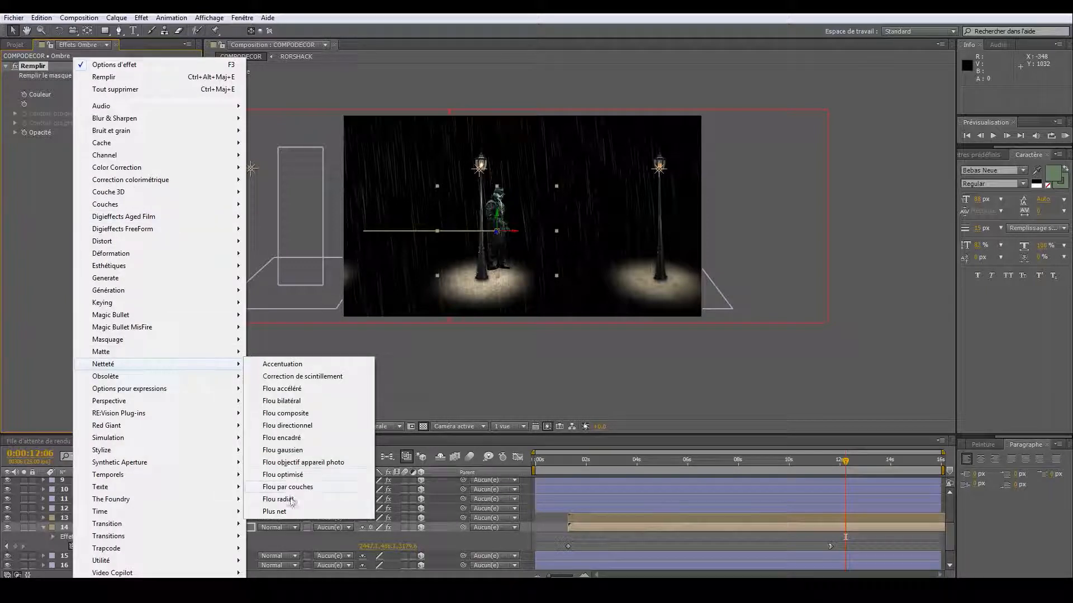
left_click(282, 450)
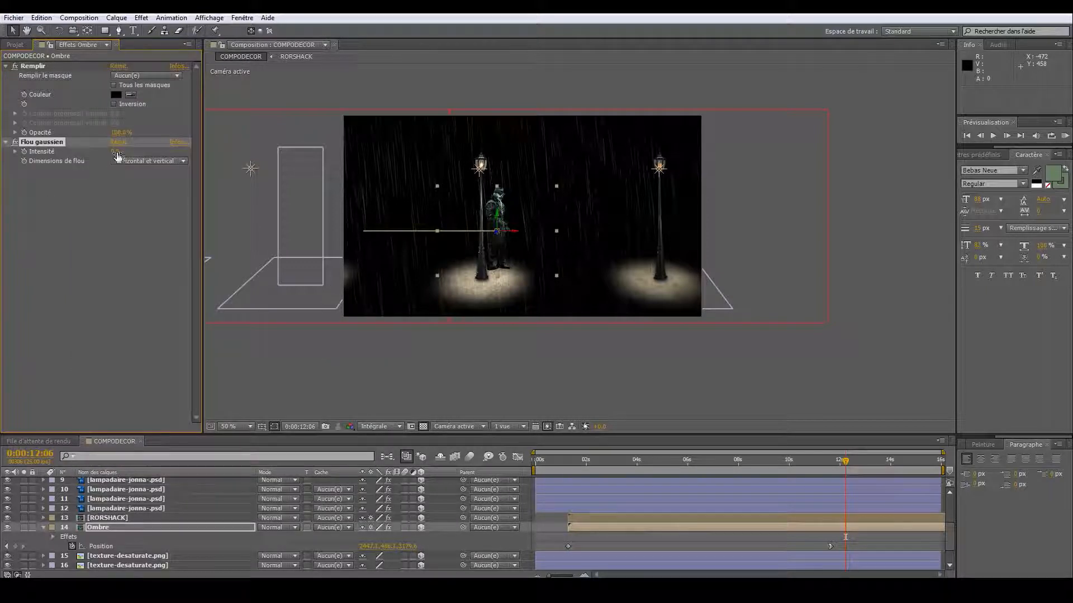
key("period")
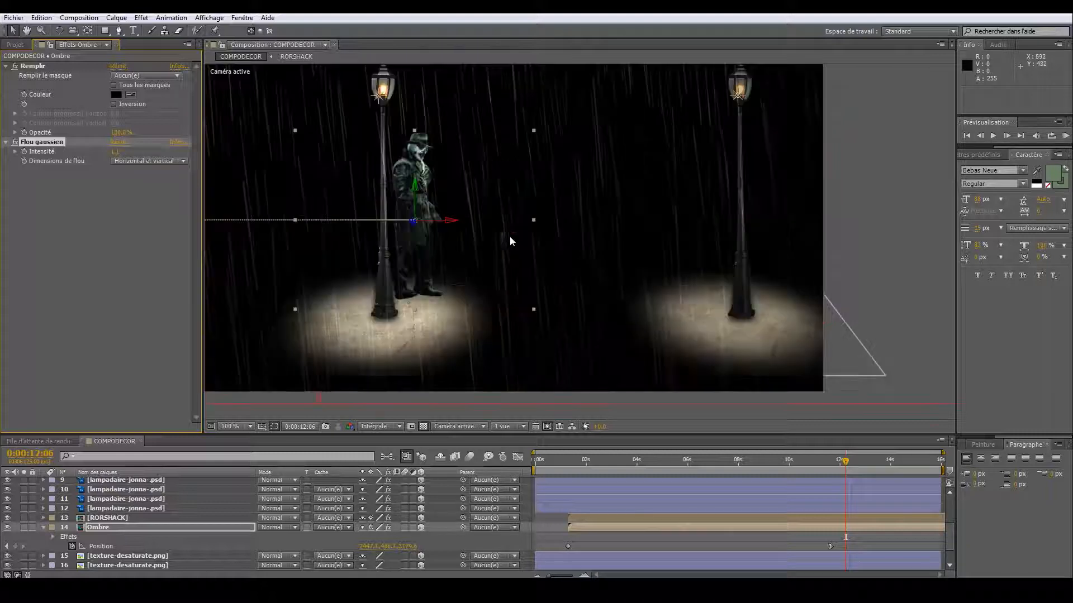
key("a")
left_click(234, 532)
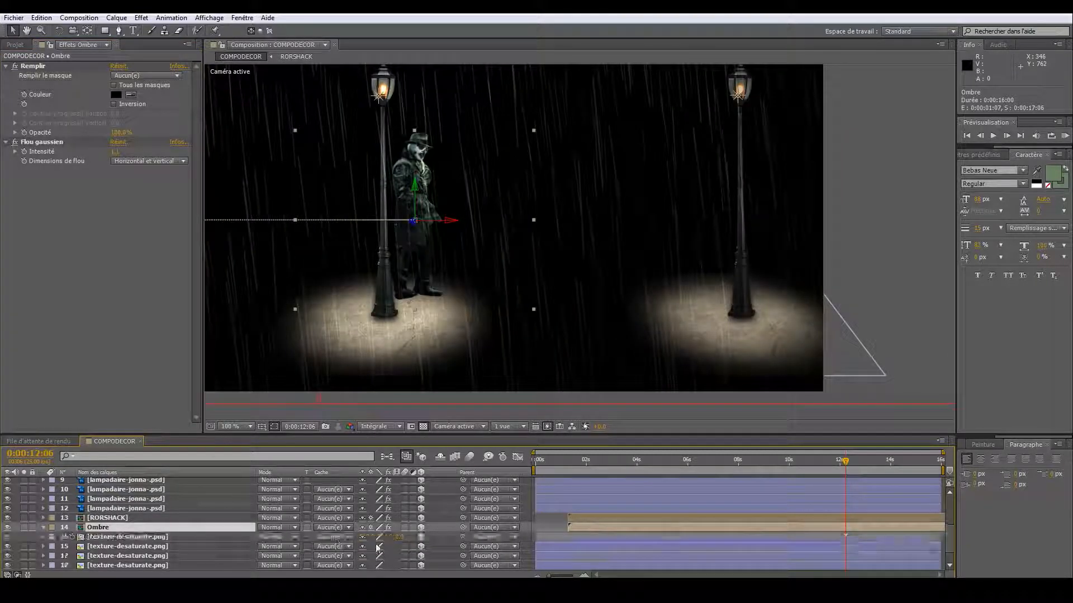
left_click_drag(386, 538, 505, 501)
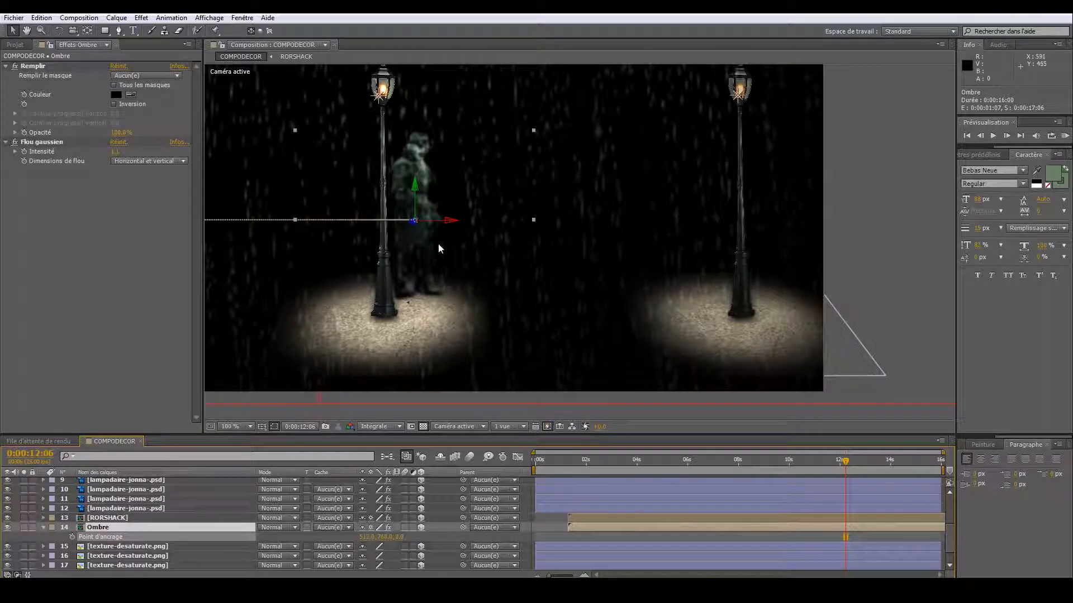
- Rotate Ombre to Orientation 127.0°, 0.0°, 0.0° and lower it to RORSHACK's feet at 0:00:12:06
key("w")
left_click_drag(431, 221, 423, 291)
key("v")
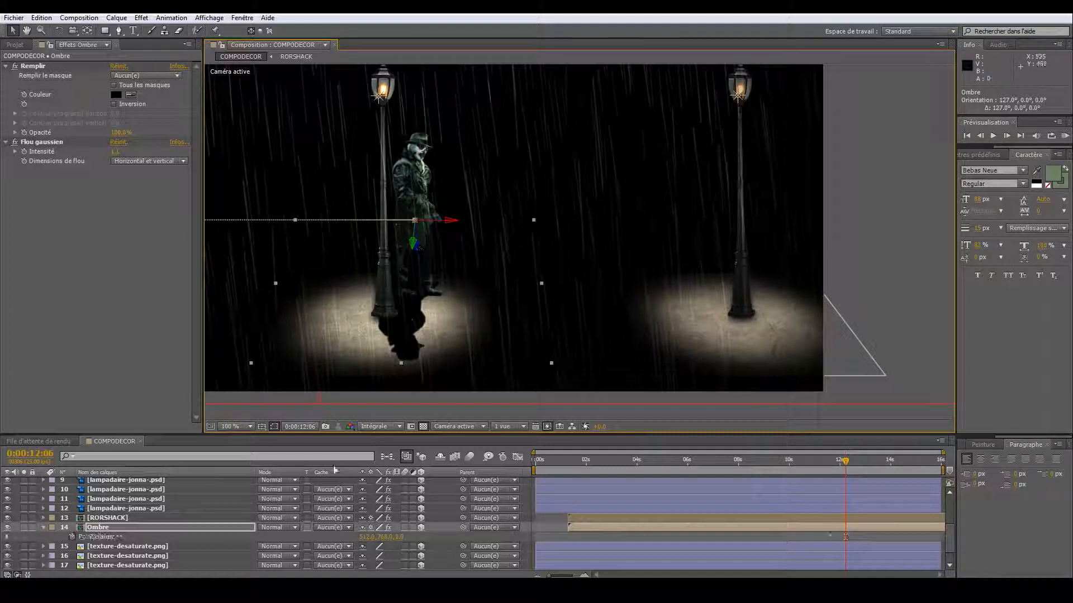
left_click_drag(389, 541, 553, 517)
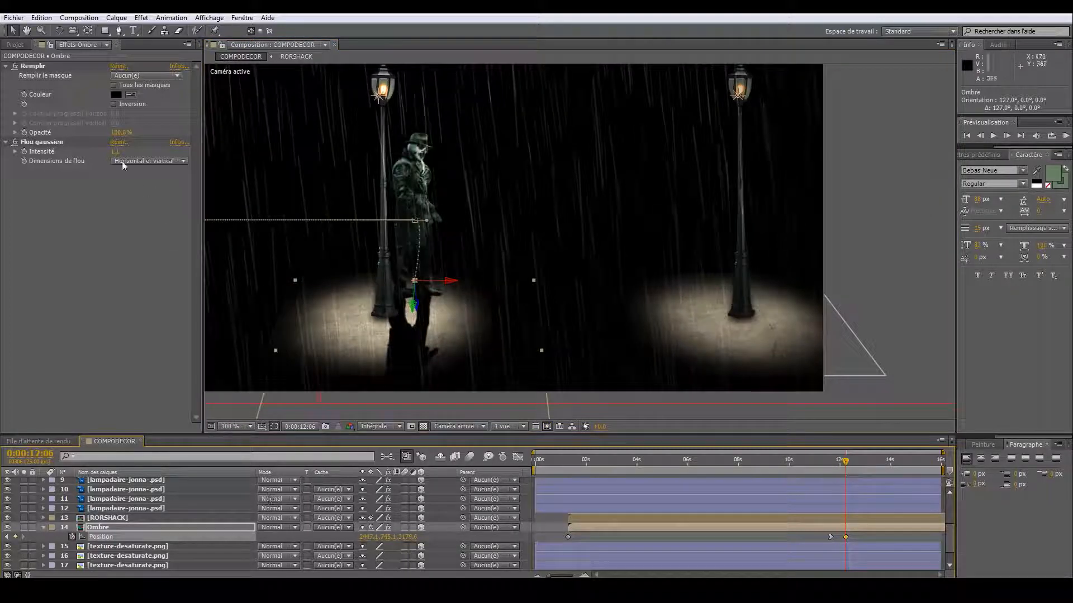
- Raise Ombre's Flou gaussien intensity to about 18 and delete its extra Position keyframe at 0:00:12:06
left_click_drag(117, 154, 238, 175)
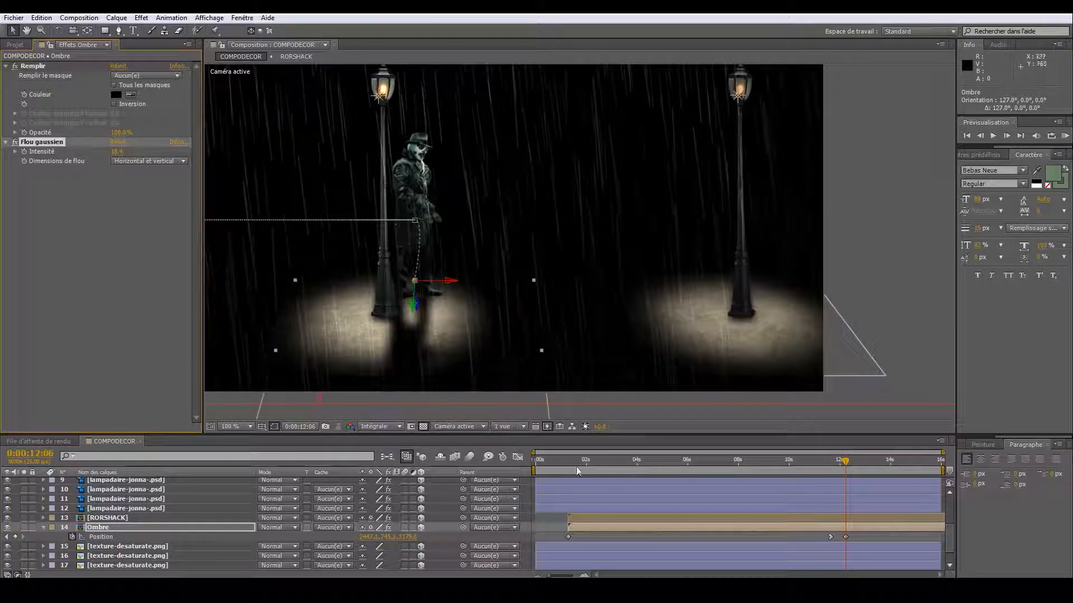
left_click(839, 462)
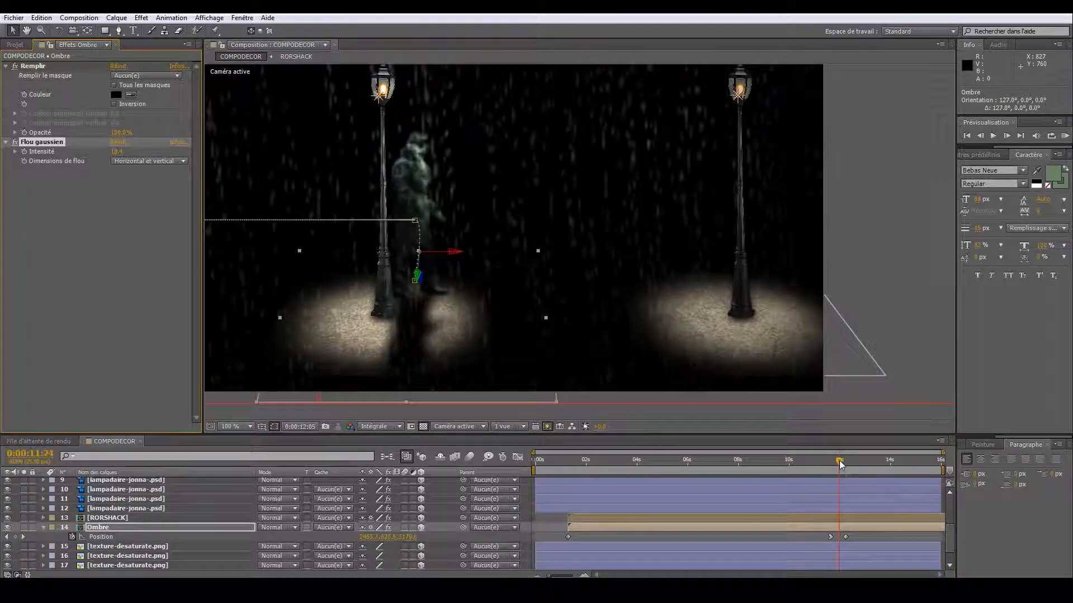
left_click_drag(840, 462, 831, 463)
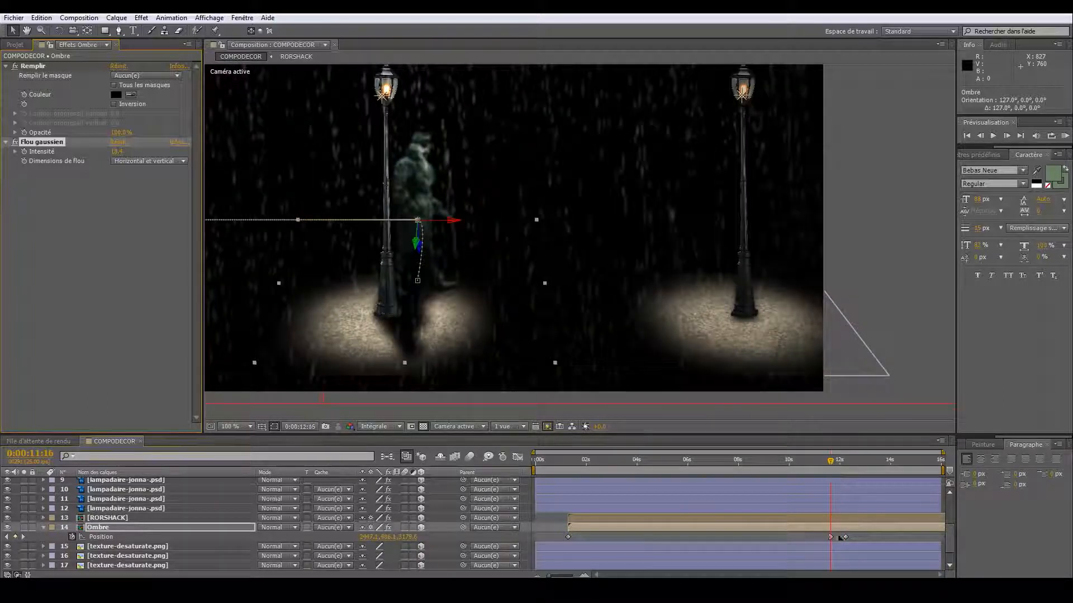
left_click(845, 537)
key("Delete")
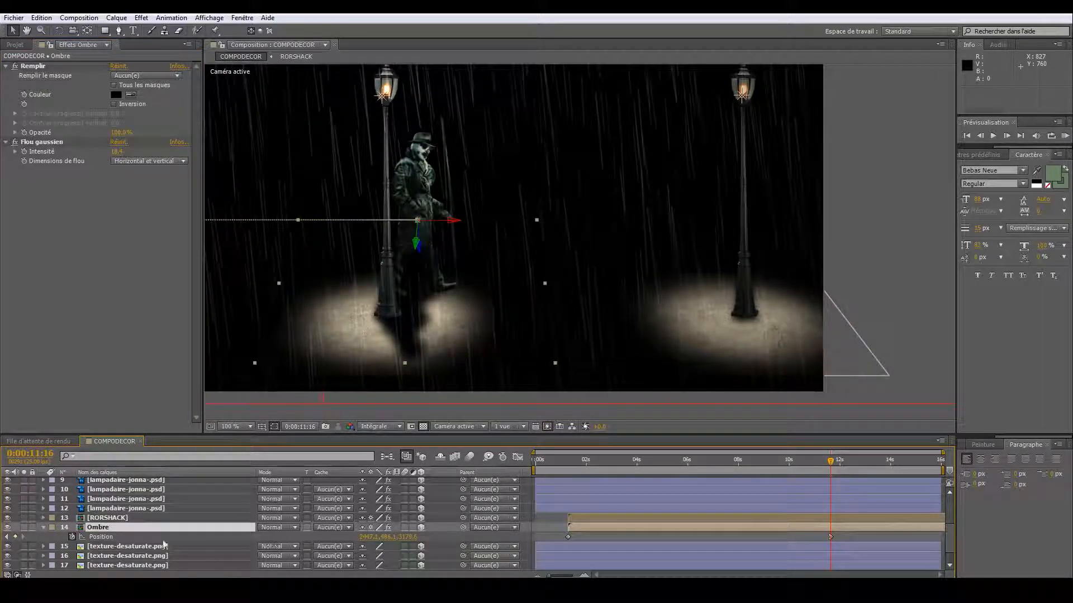
- Select all of Ombre's Position keyframes, lower them together along Y to RORSHACK's feet, and check the shadow through the shot
left_click(217, 537)
mouse_move(384, 541)
left_mouse_down()
mouse_move(364, 542)
mouse_move(372, 542)
left_mouse_up()
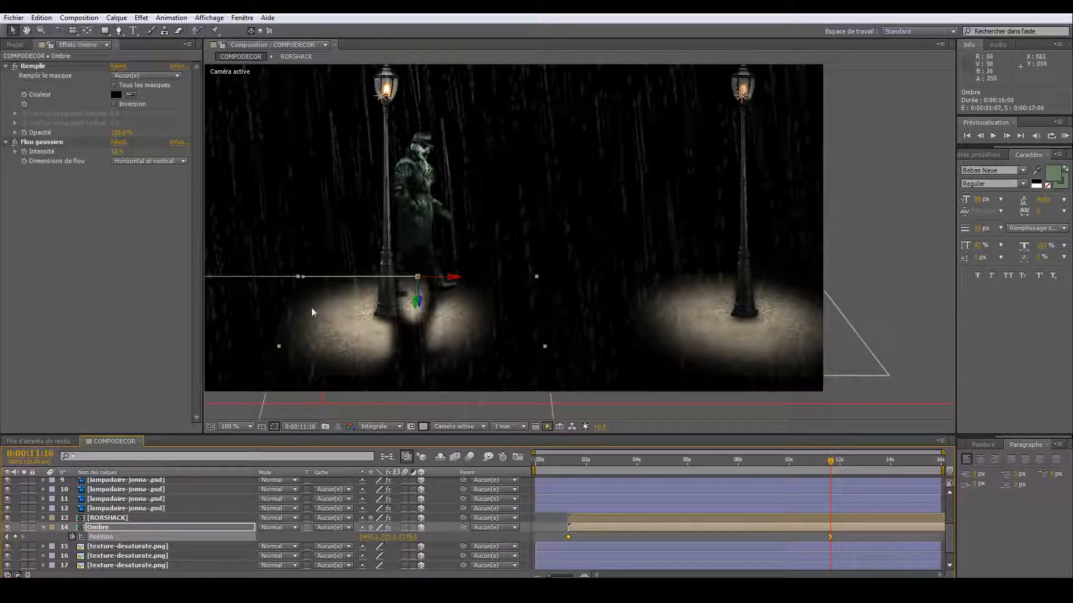
key("comma")
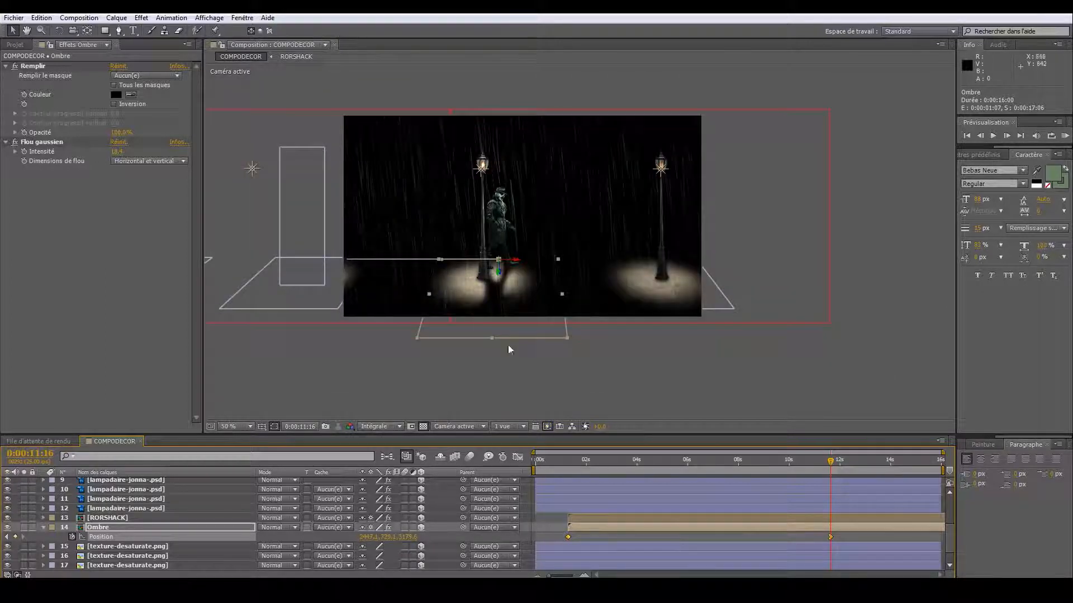
key("period")
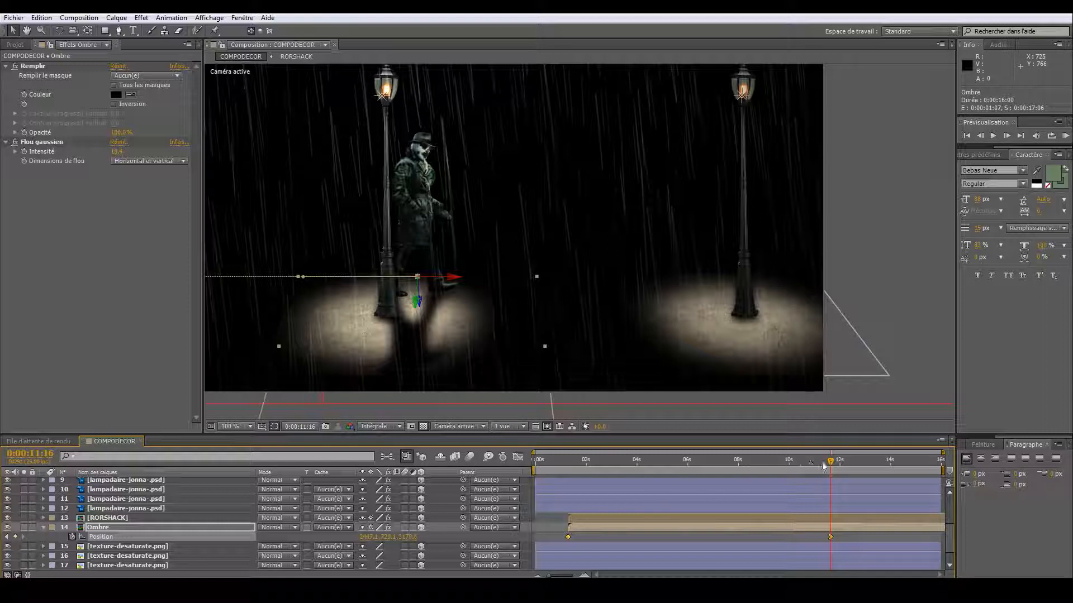
left_click_drag(831, 461, 916, 493)
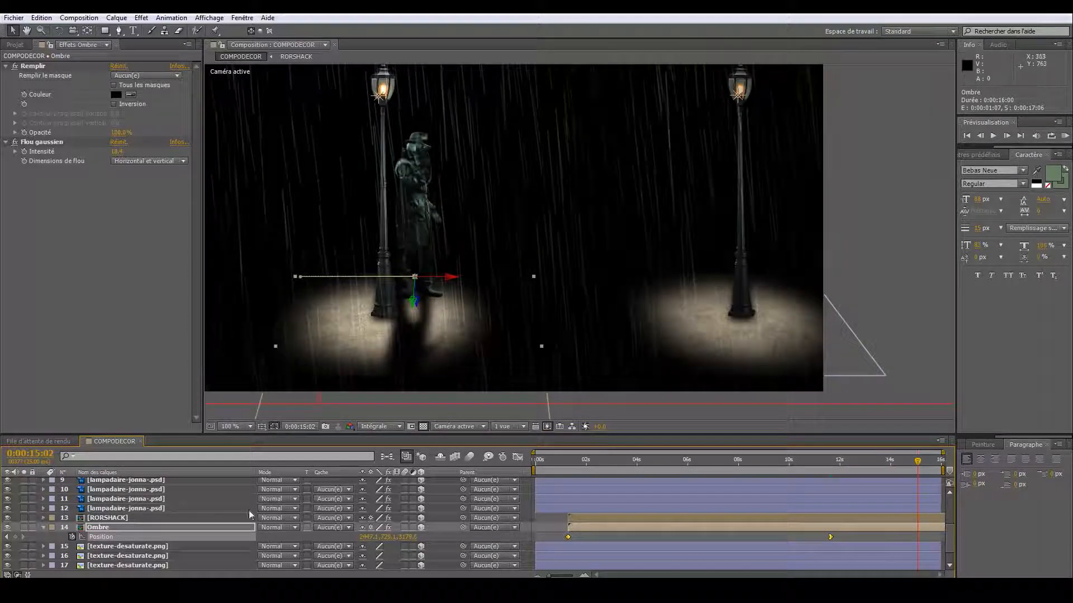
- Switch on motion blur for all layers and enable it for the COMPODECOR composition
key("ctrl+a")
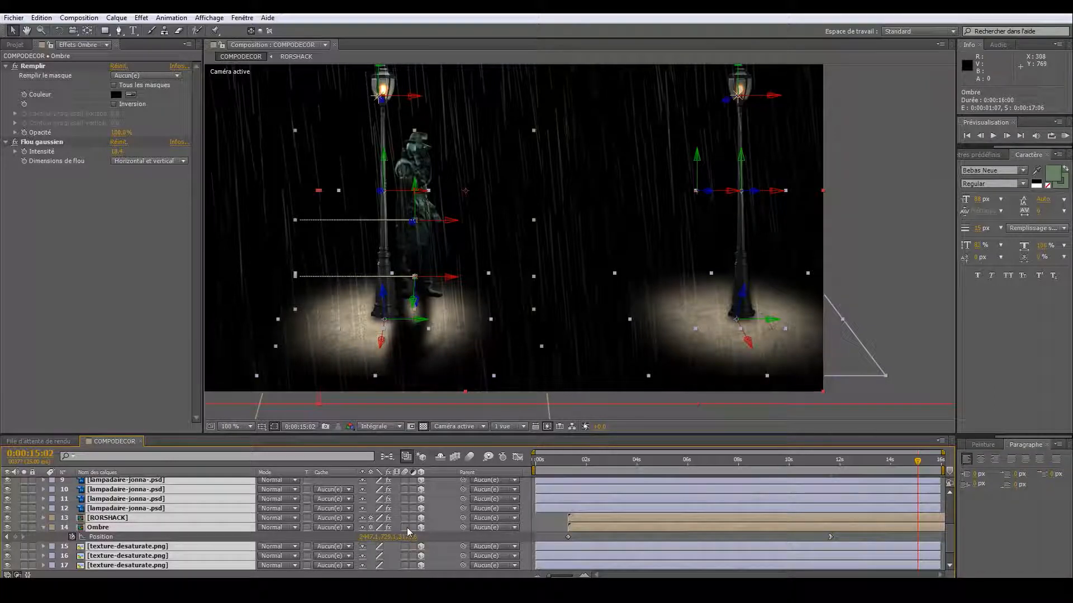
left_click(683, 463)
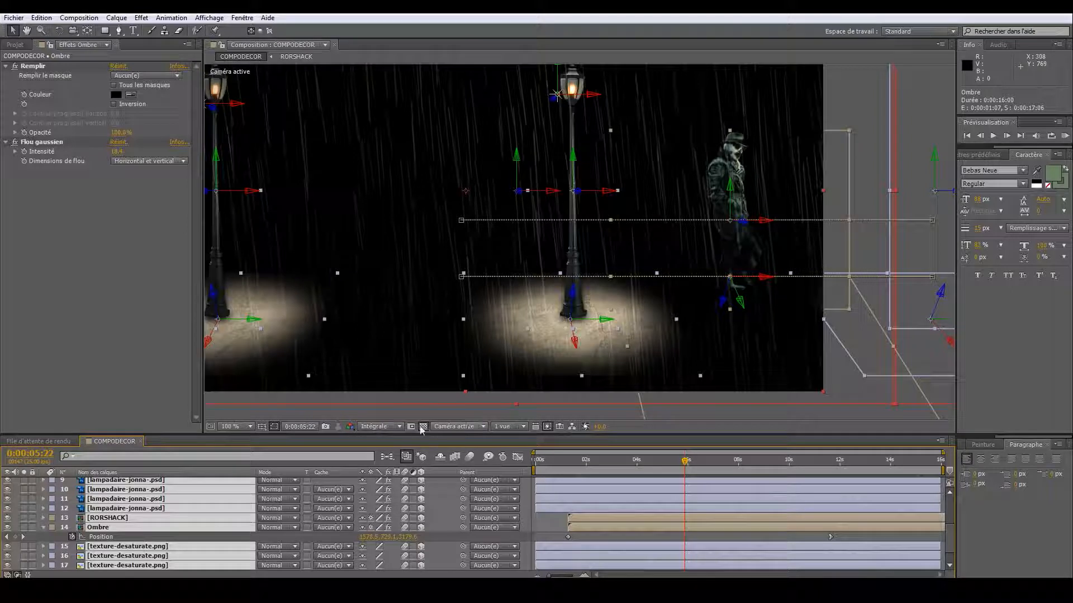
left_click(471, 457)
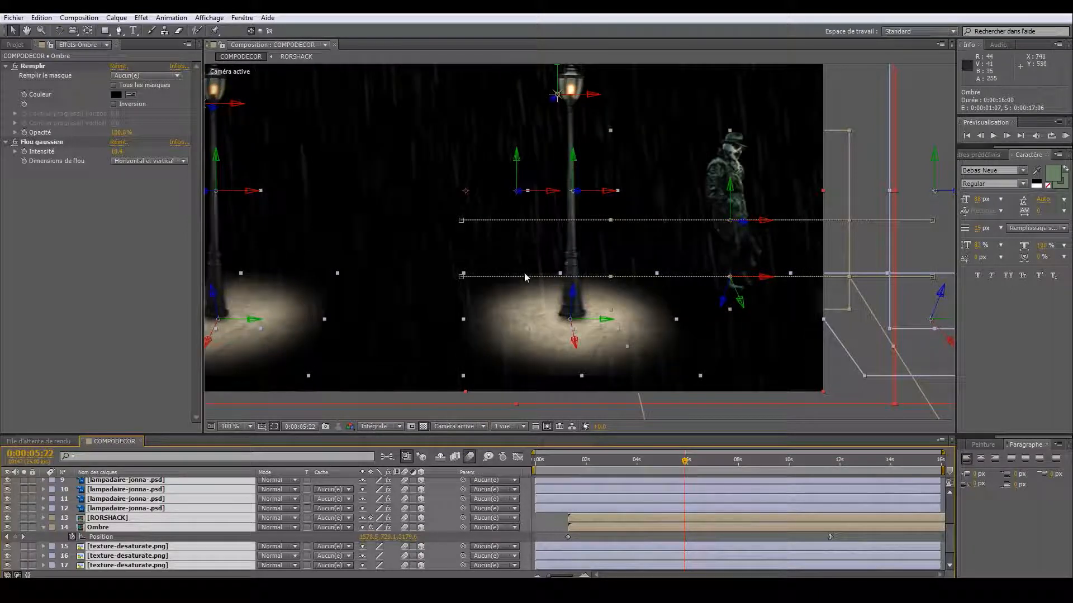
scroll(525, 276, "down", 2)
left_click(595, 376)
scroll(570, 286, "up", 1)
scroll(570, 286, "down", 1)
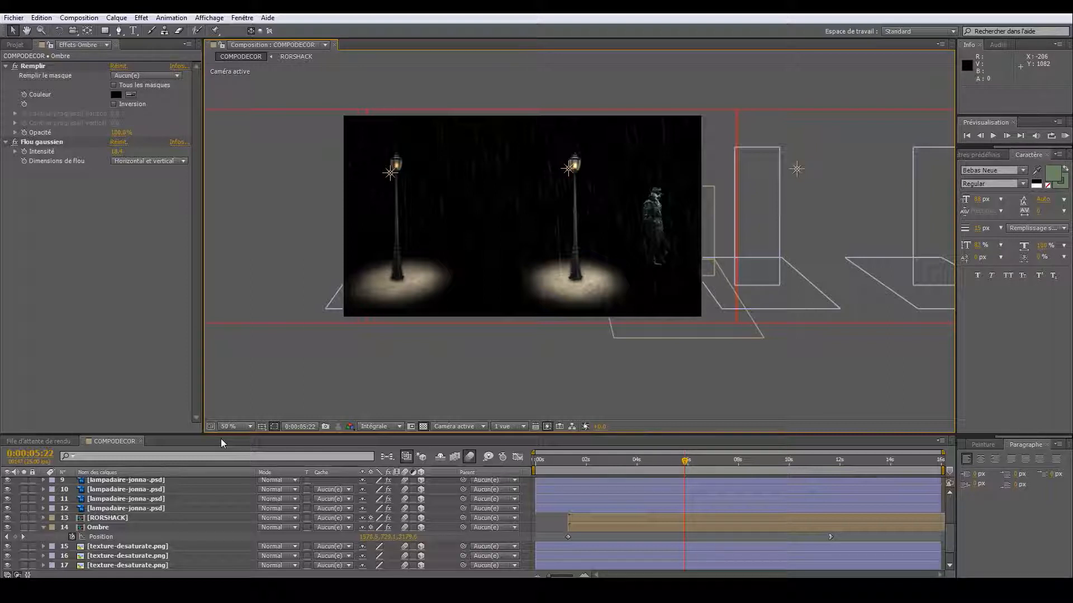
- Lower the Opacity of the RORSHACK layer
left_click(176, 518)
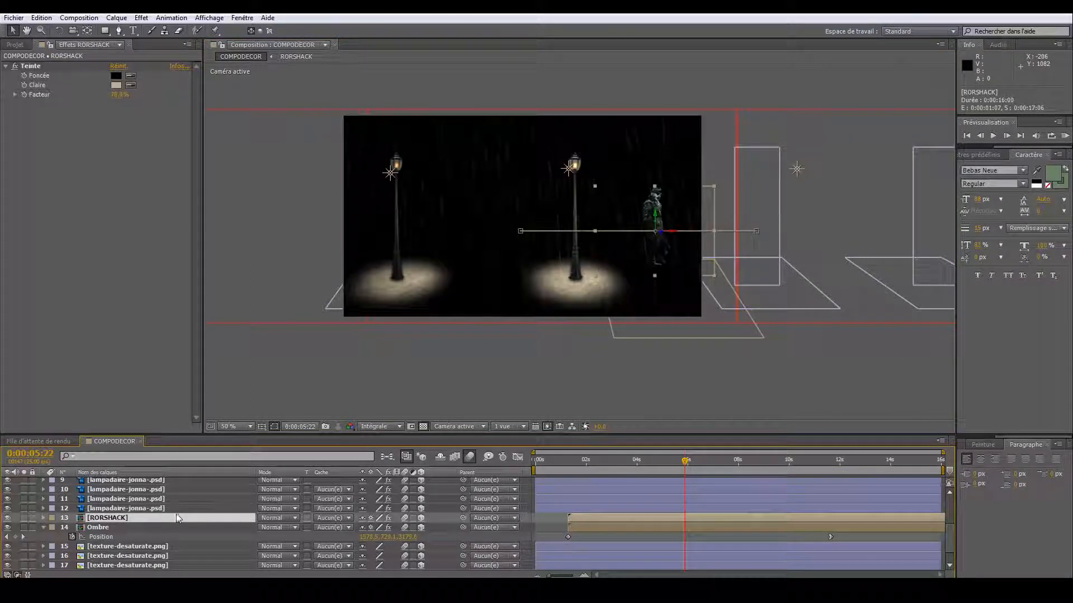
scroll(609, 250, "up", 1)
key("s")
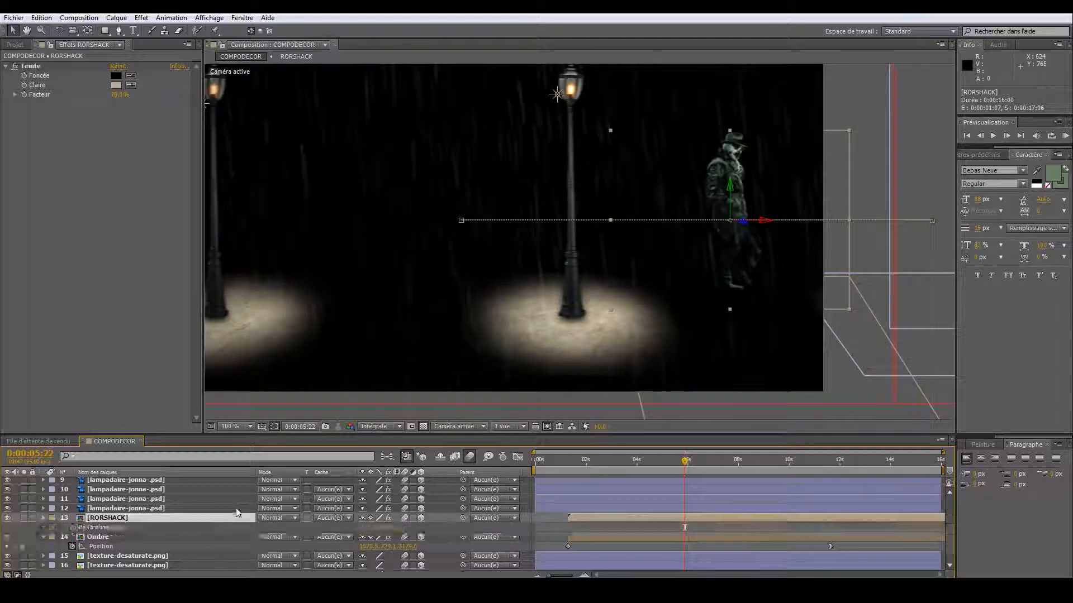
key("a")
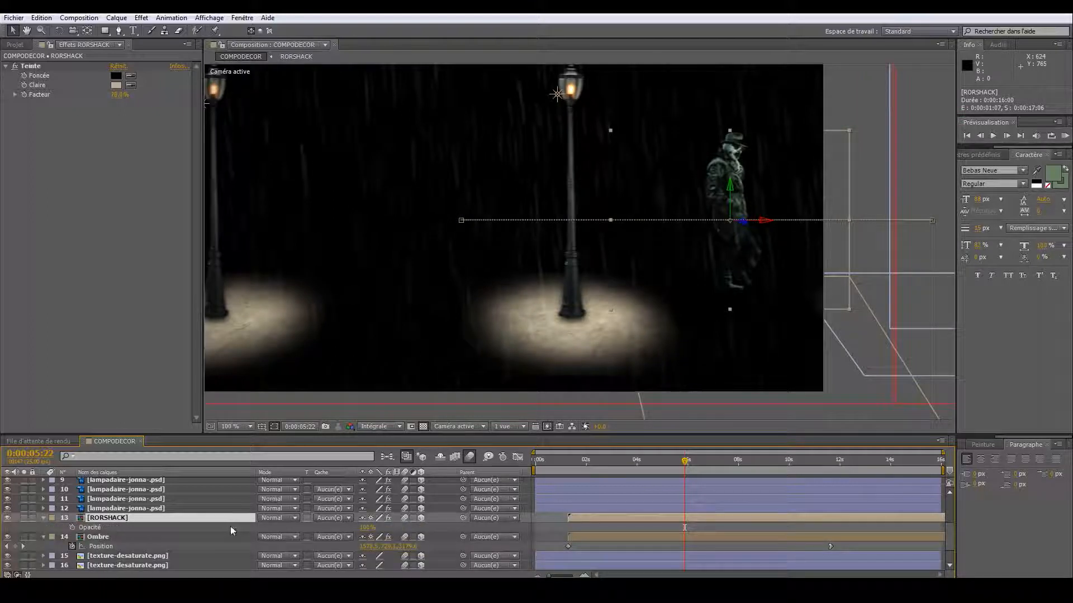
left_click_drag(363, 528, 355, 528)
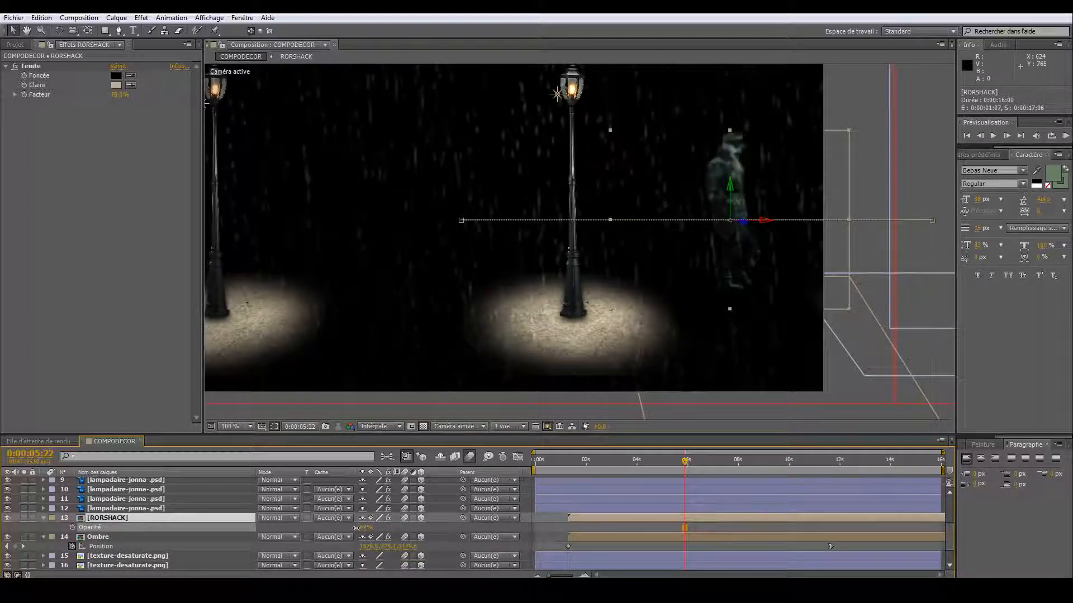